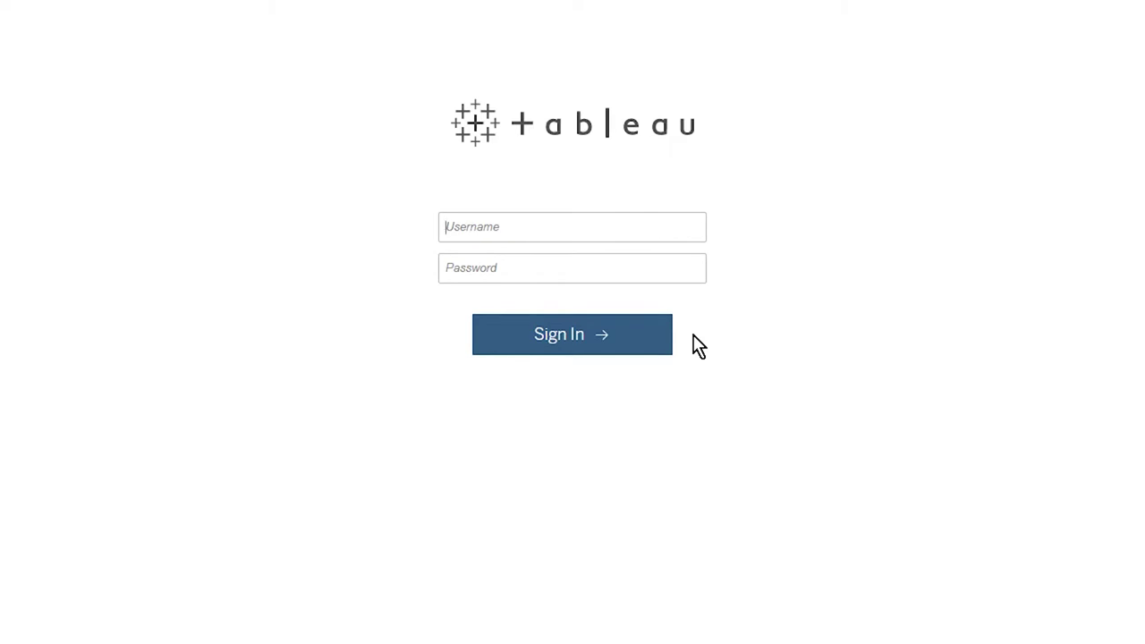
# Step: Sign in as explorer with the account password and open the Free Training Videos site
pyautogui.write('explorer')
pyautogui.press('Tab')
pyautogui.write('********')
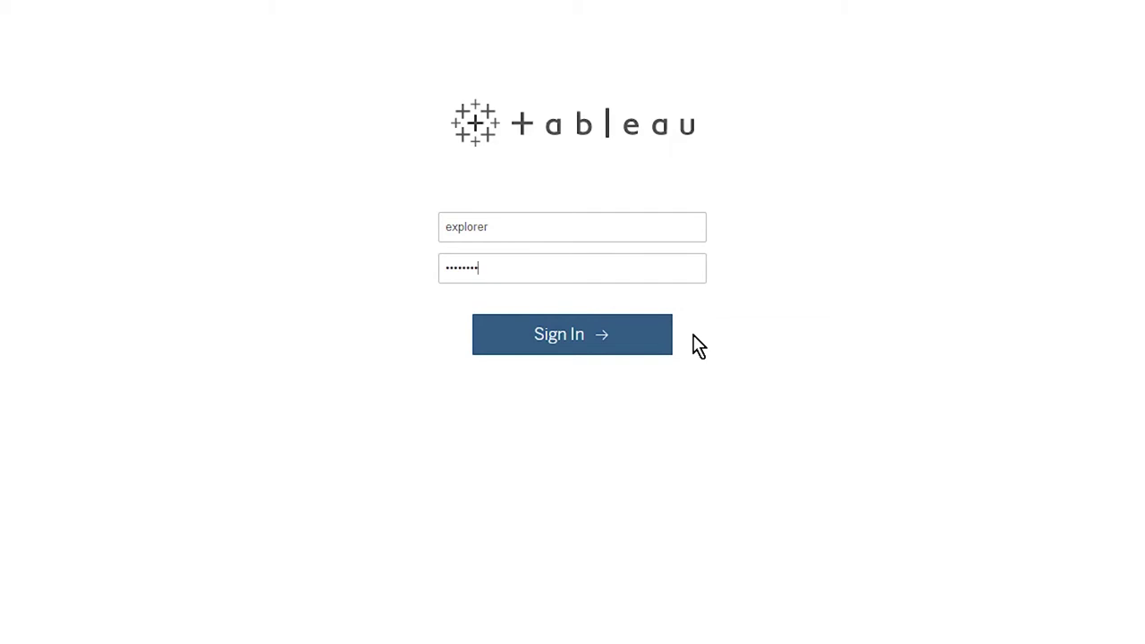
pyautogui.click(635, 345)
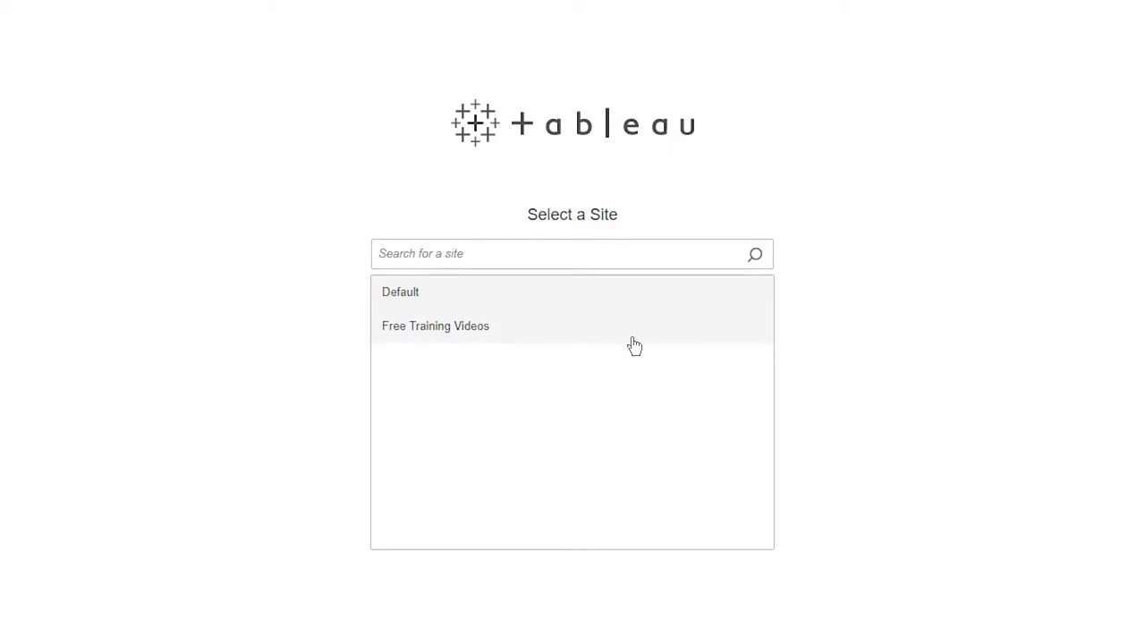
pyautogui.click(618, 332)
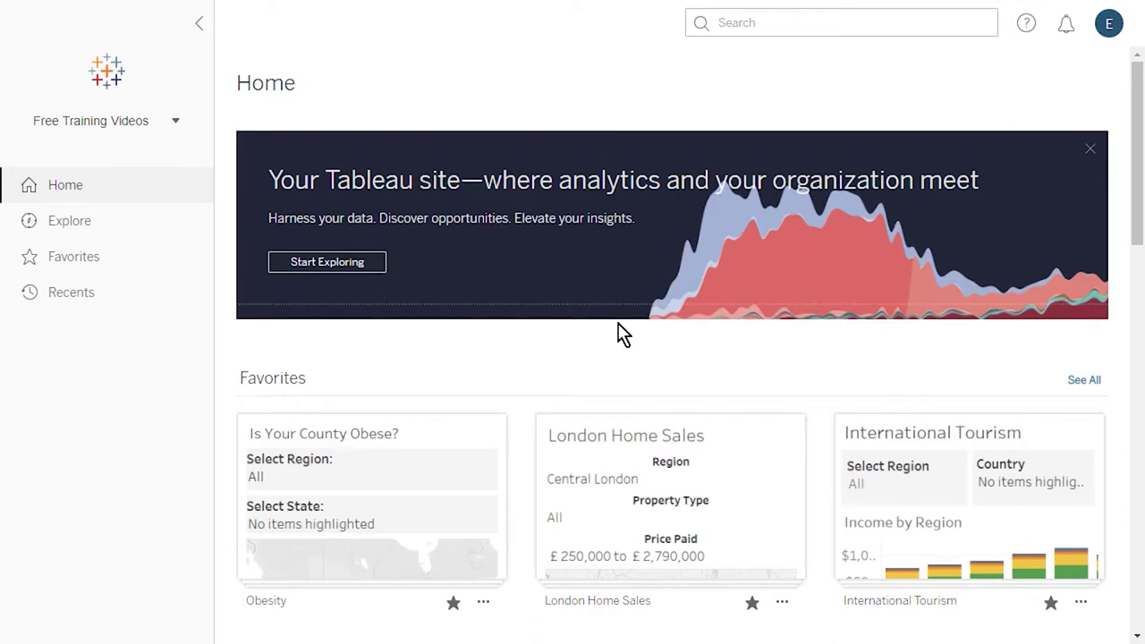
# Step: Look over the Home page and the site list, and collapse and re-expand the navigation pane
pyautogui.moveTo(1137, 238); pyautogui.dragTo(1135, 203)
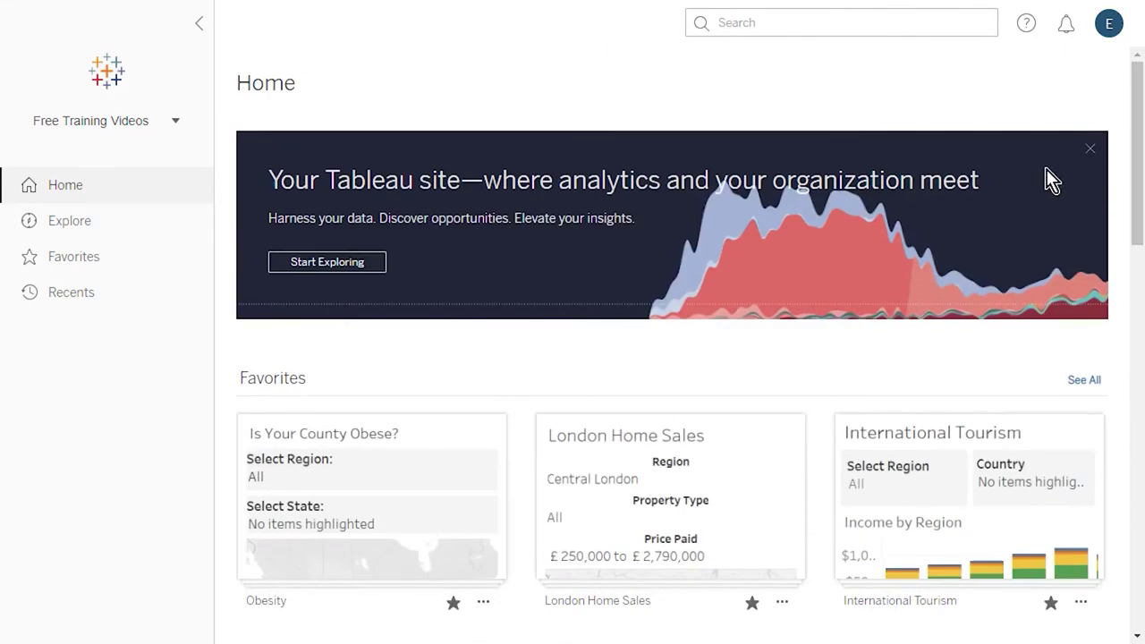
pyautogui.click(173, 121)
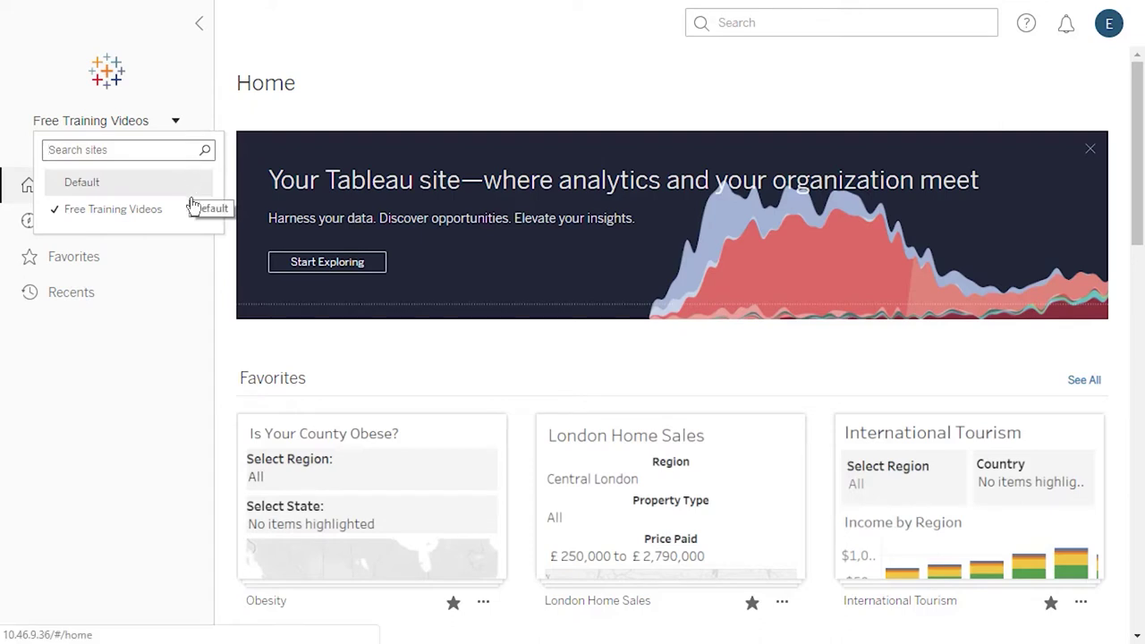
pyautogui.click(178, 125)
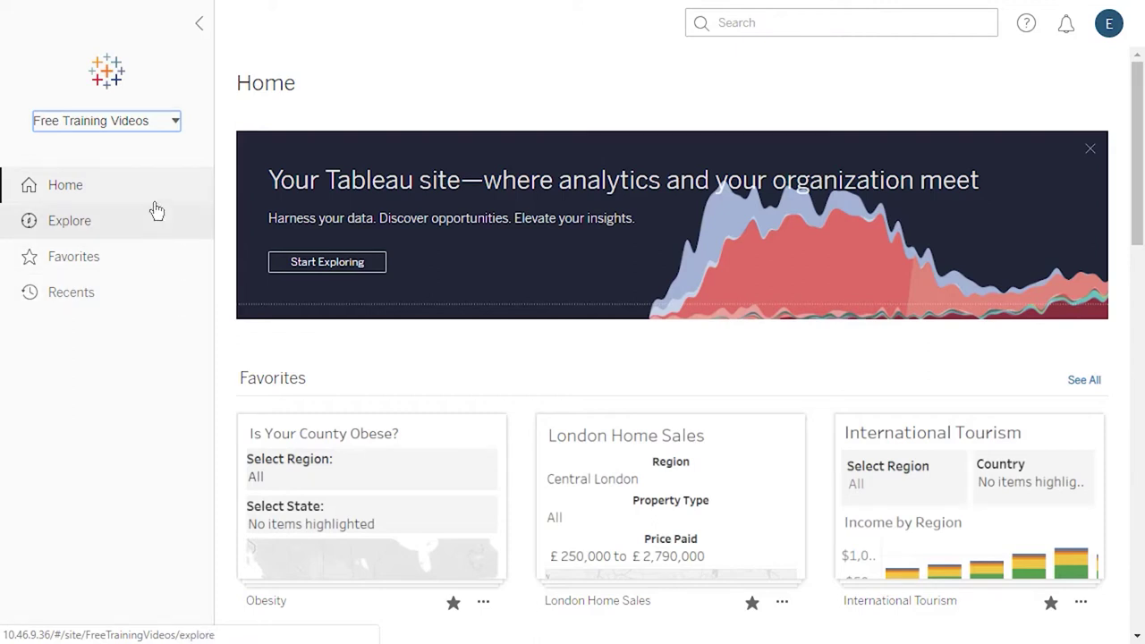
pyautogui.click(199, 25)
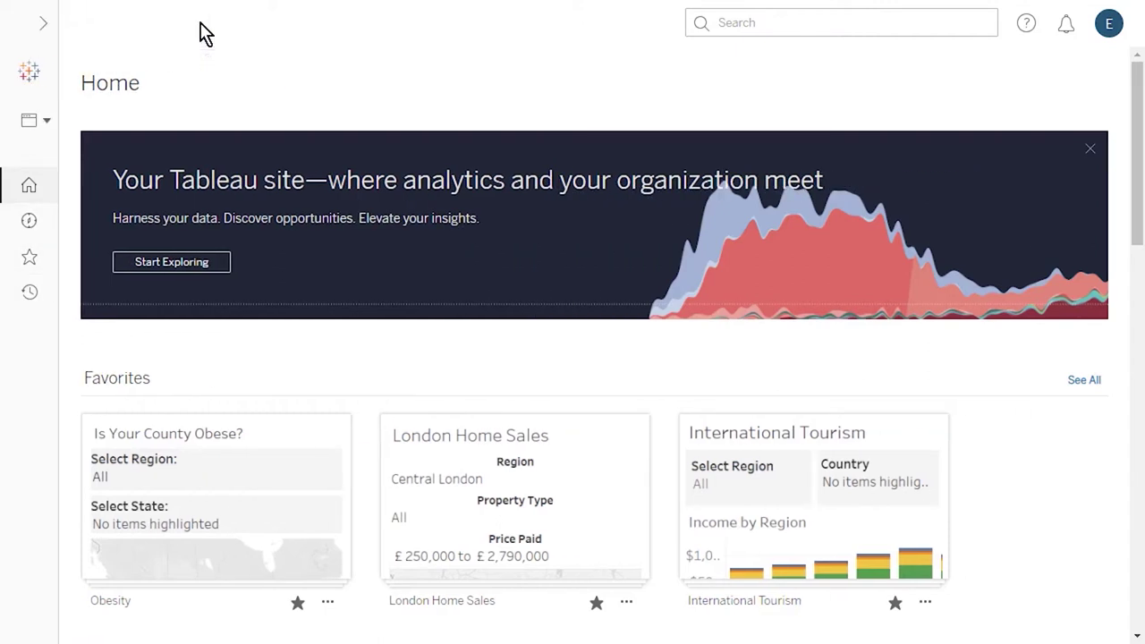
pyautogui.click(49, 34)
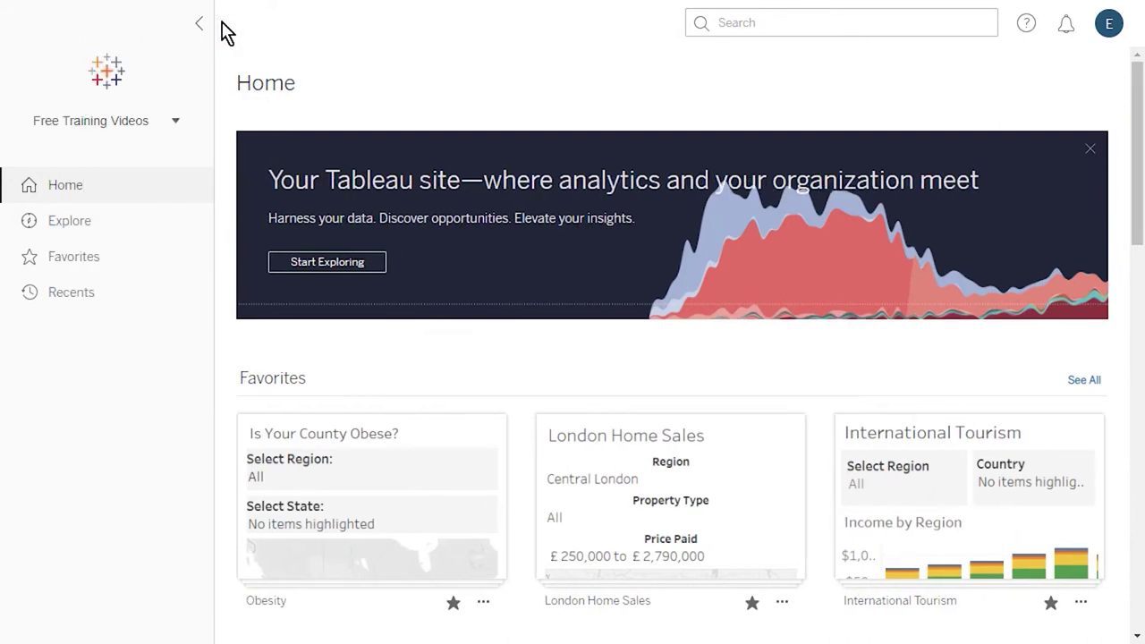
# Step: Open the Explore page and check which content types it can show, keeping Top-level Projects
pyautogui.click(119, 225)
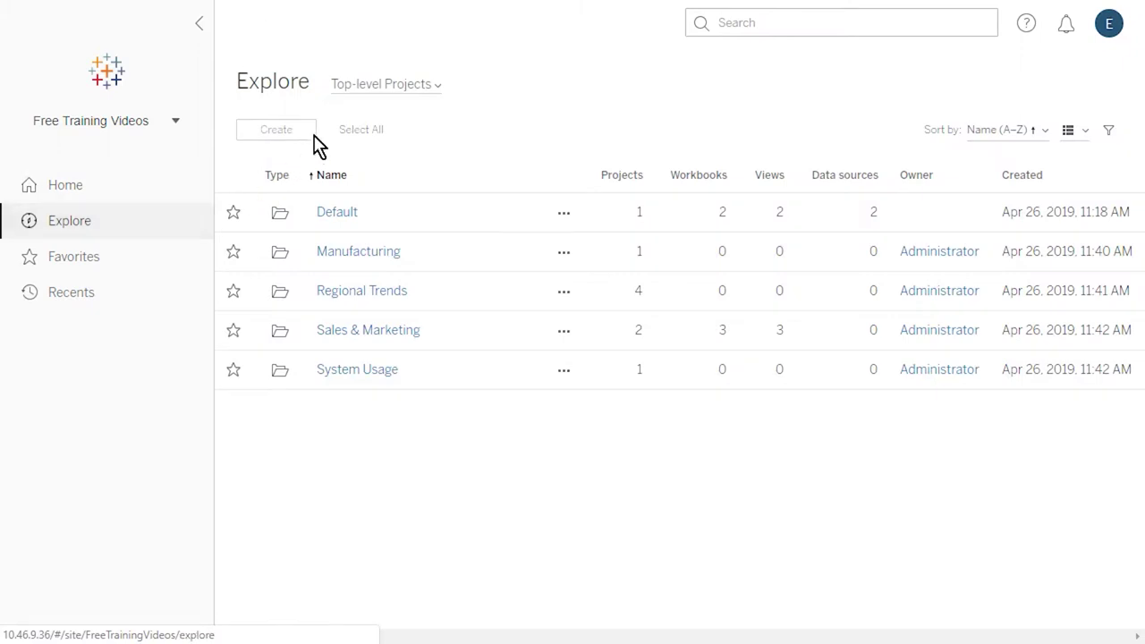
pyautogui.click(438, 90)
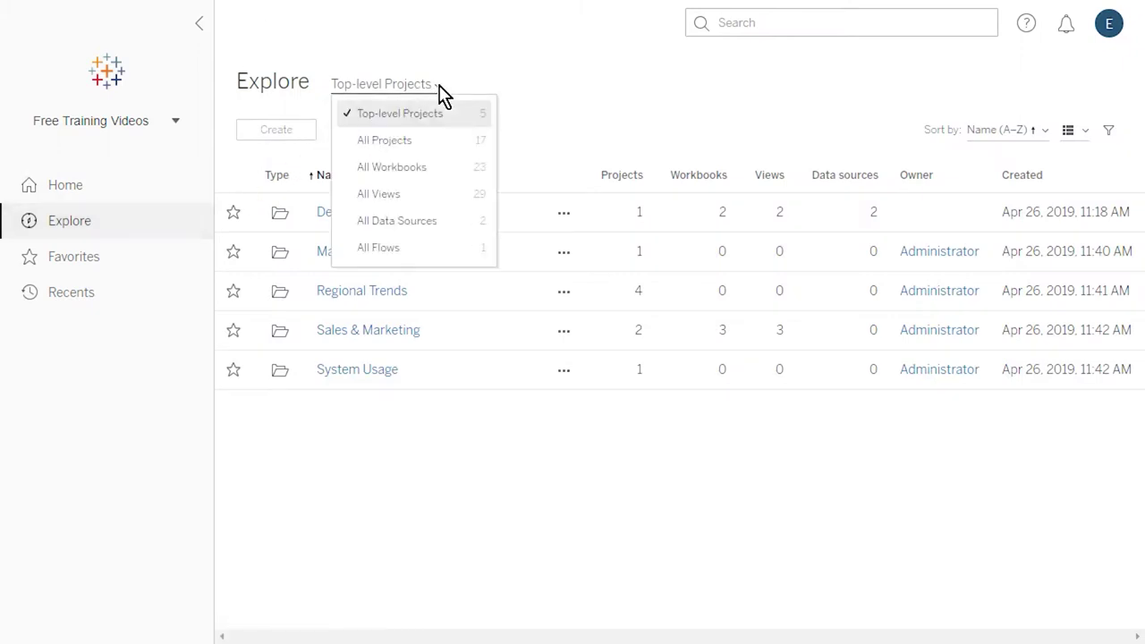
pyautogui.click(440, 92)
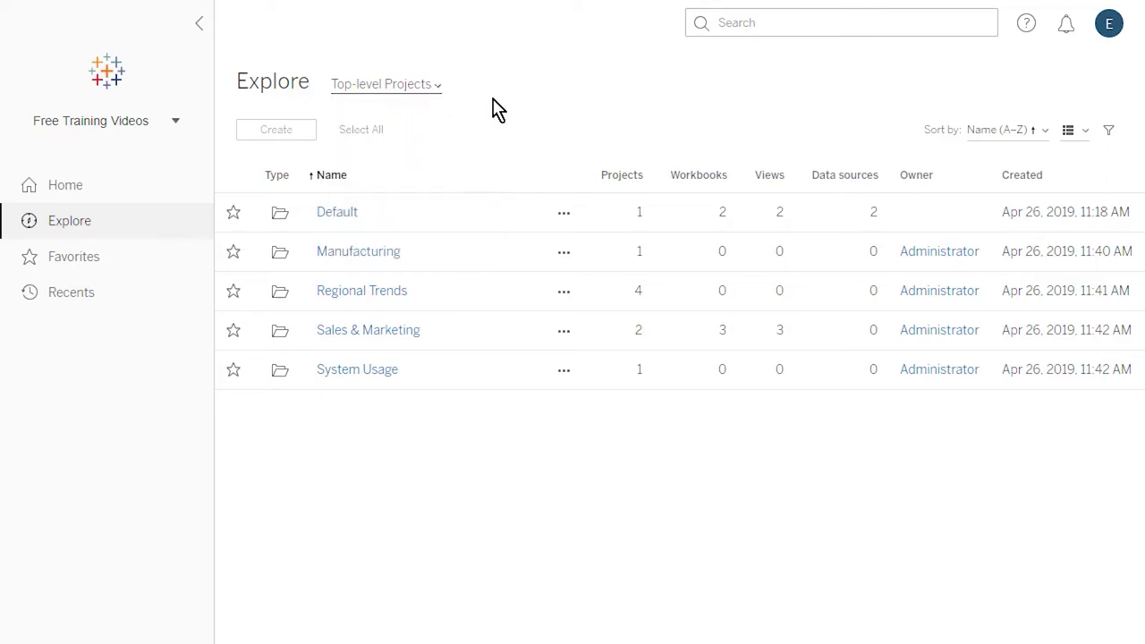
# Step: Show the top-level projects as a grid sorted by name Z–A
pyautogui.click(1085, 134)
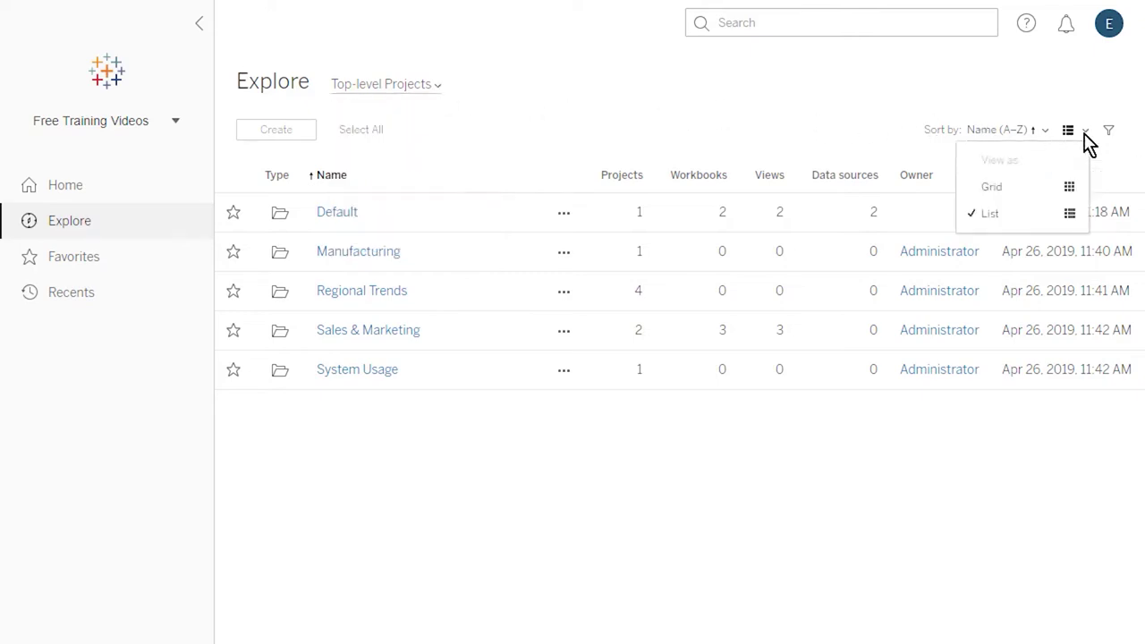
pyautogui.click(1040, 194)
pyautogui.click(1043, 135)
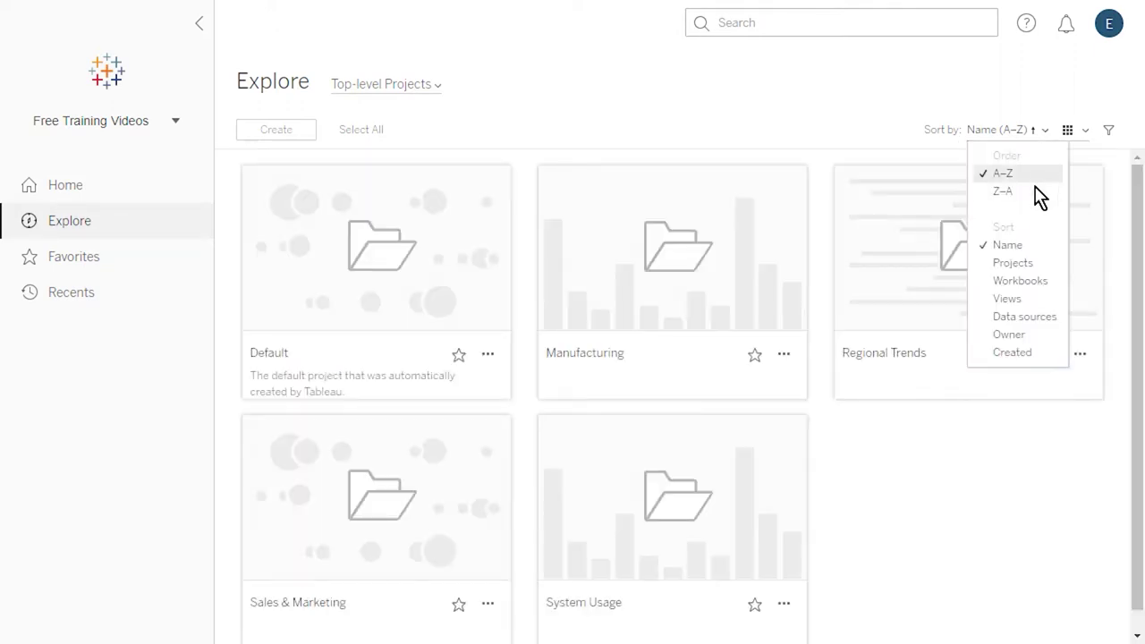
pyautogui.click(1035, 190)
# Step: Restore the A–Z name order and the list view for the top-level projects
pyautogui.click(1044, 132)
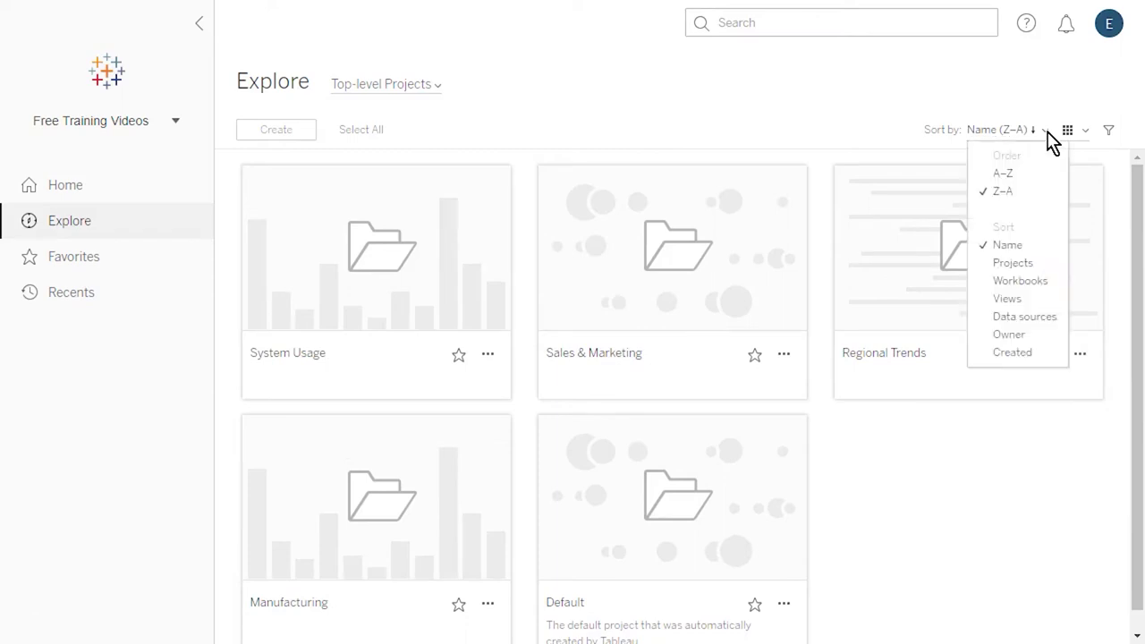
pyautogui.click(1036, 175)
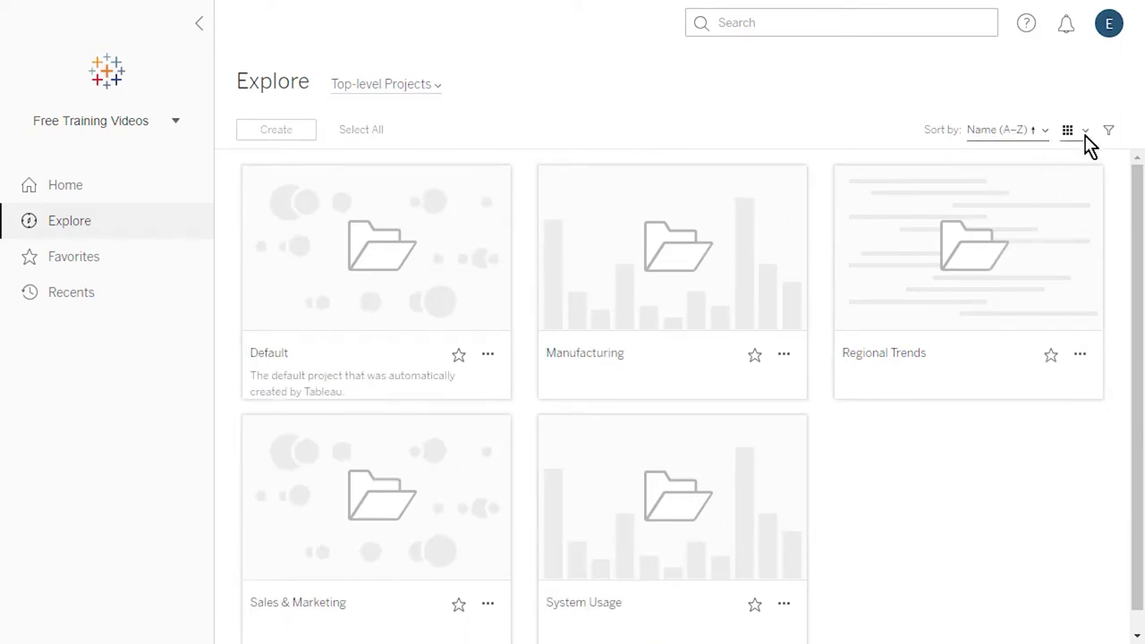
pyautogui.click(1086, 132)
pyautogui.click(1052, 214)
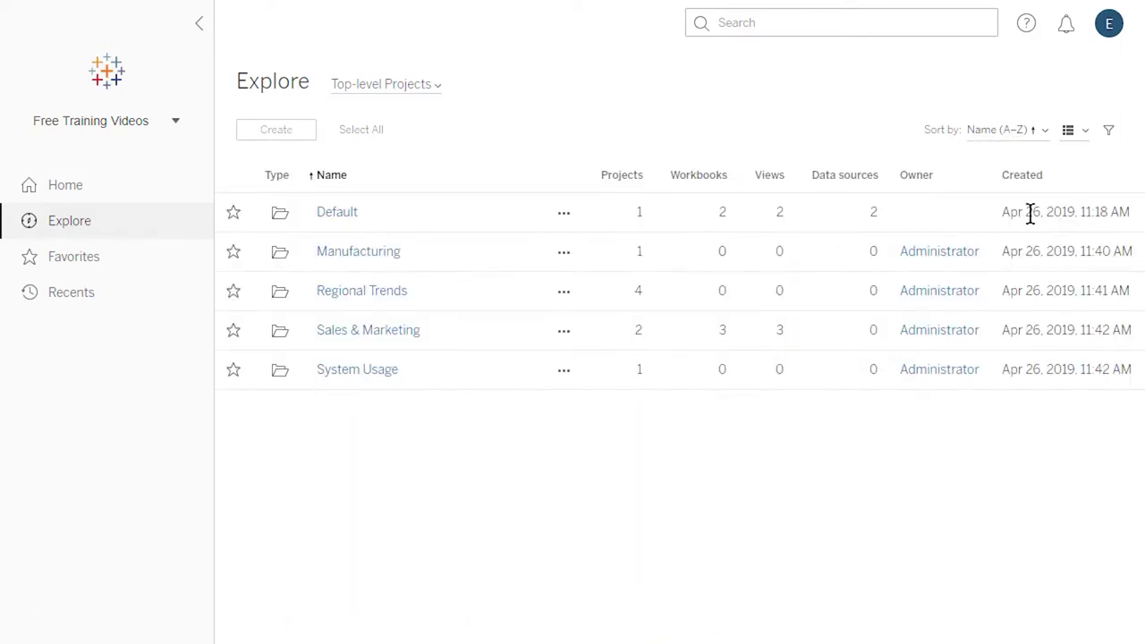
# Step: Sort the project list by number of projects and back by name, and open and close the filters
pyautogui.click(621, 179)
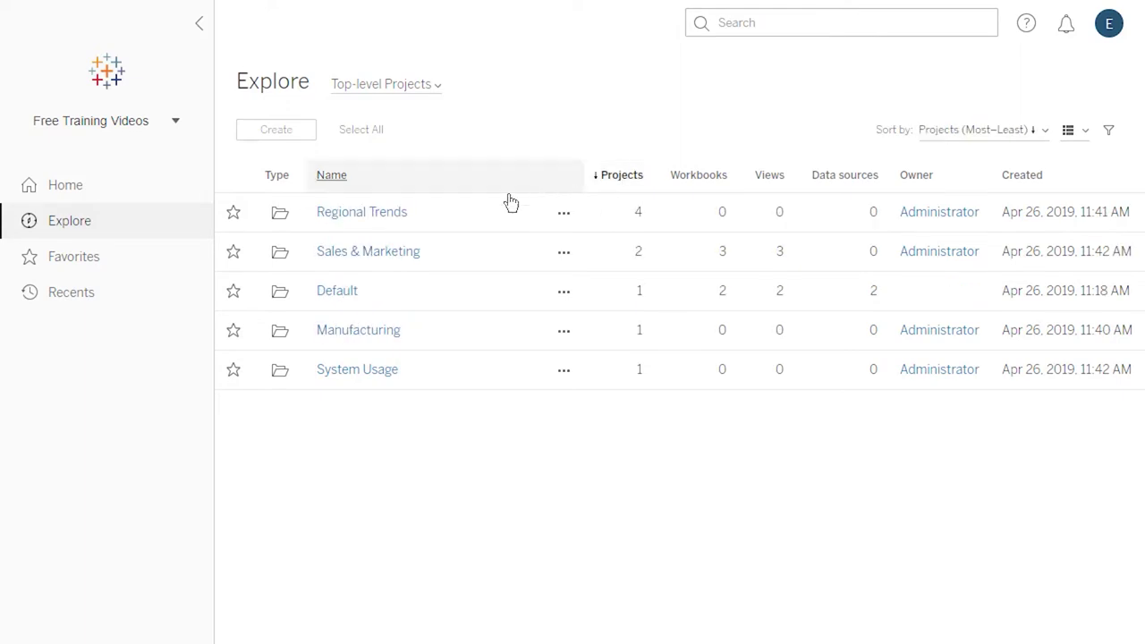
pyautogui.click(327, 183)
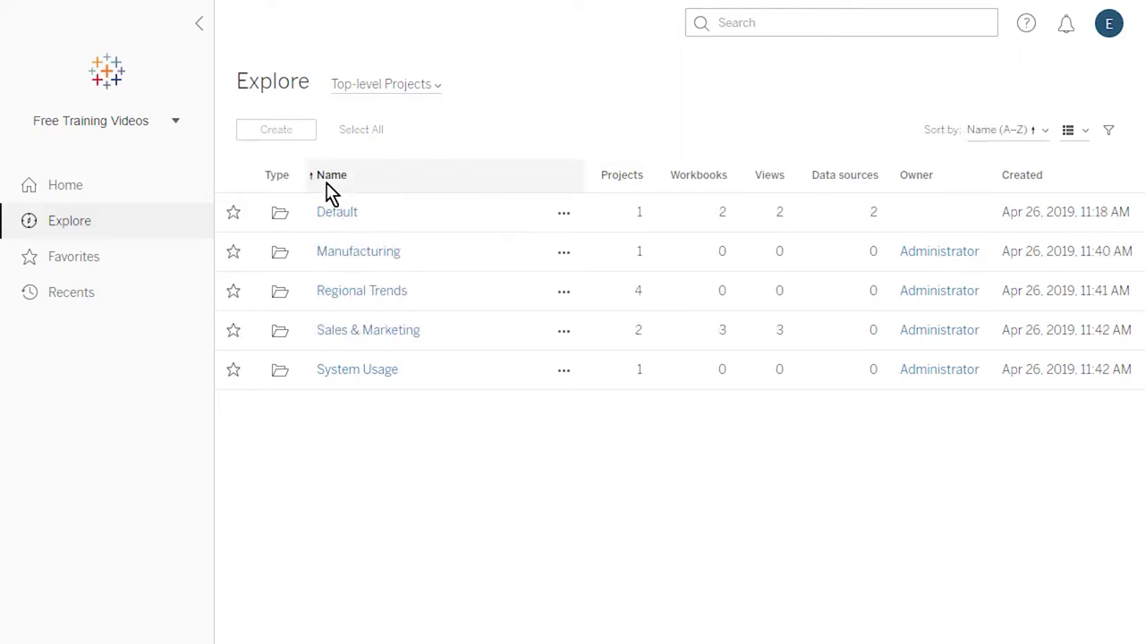
pyautogui.click(1108, 132)
pyautogui.click(1108, 132)
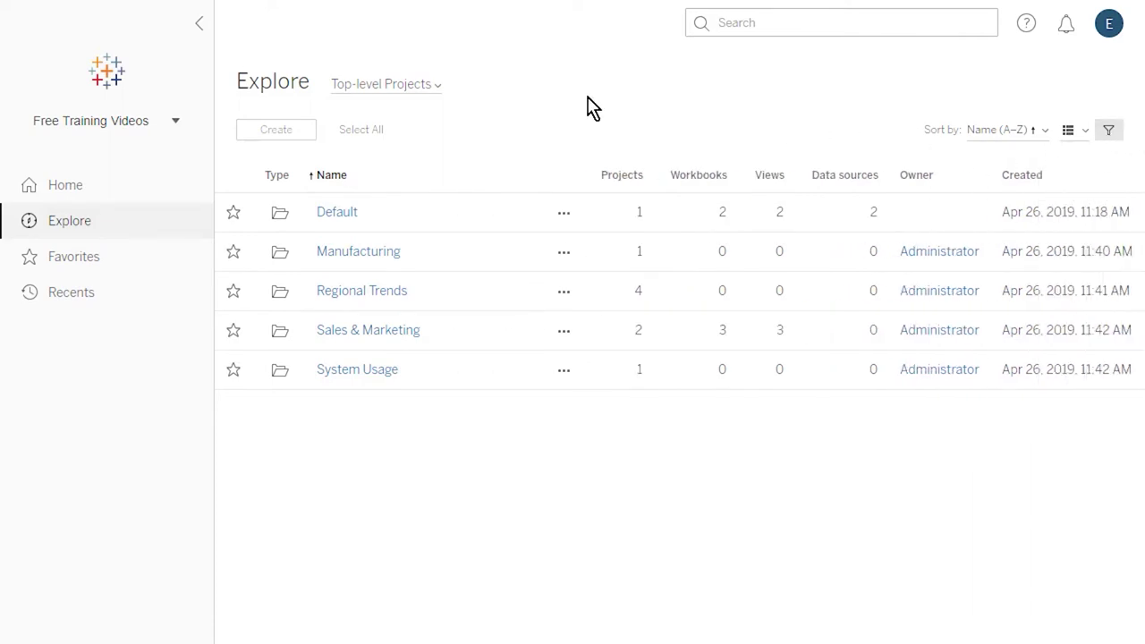
# Step: Keep Top-level Projects as the displayed content and open the Default project
pyautogui.click(438, 85)
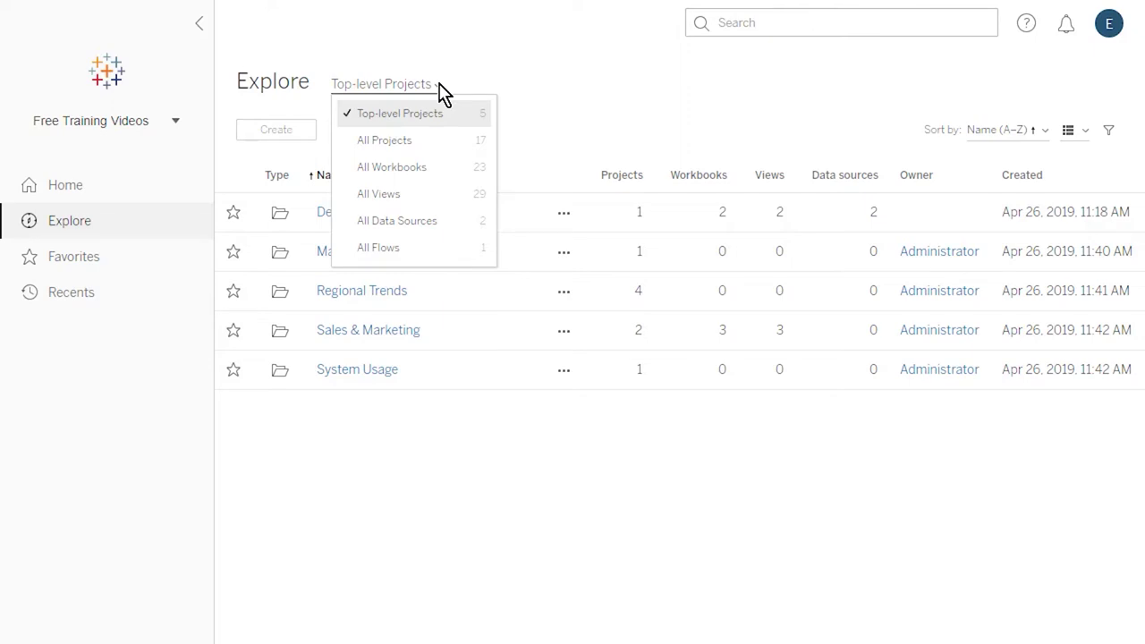
pyautogui.click(446, 114)
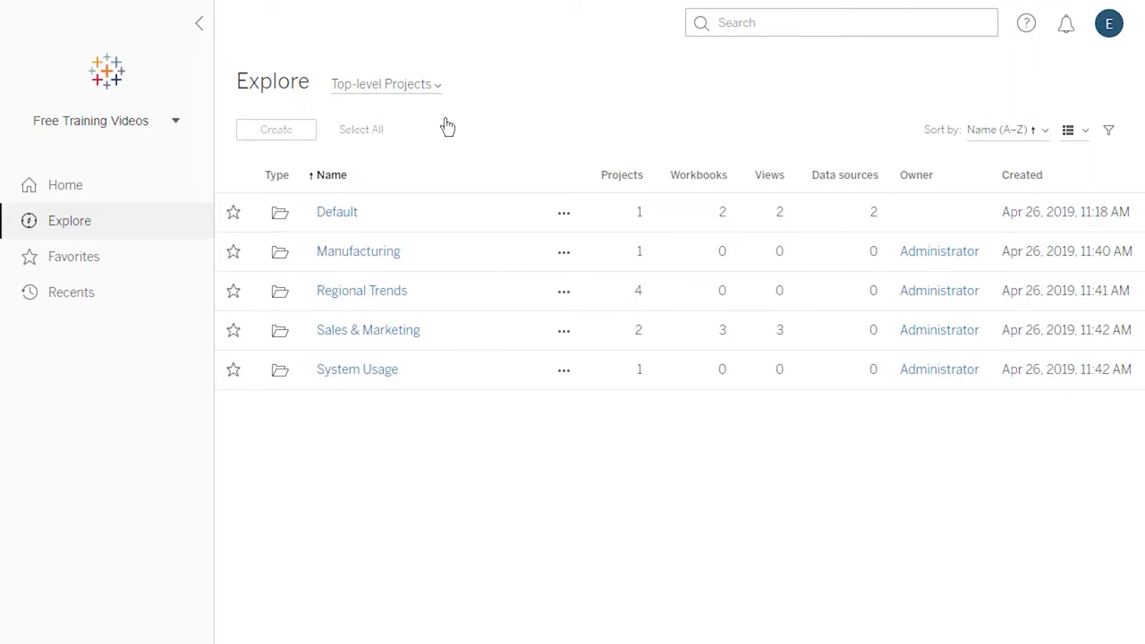
pyautogui.click(348, 219)
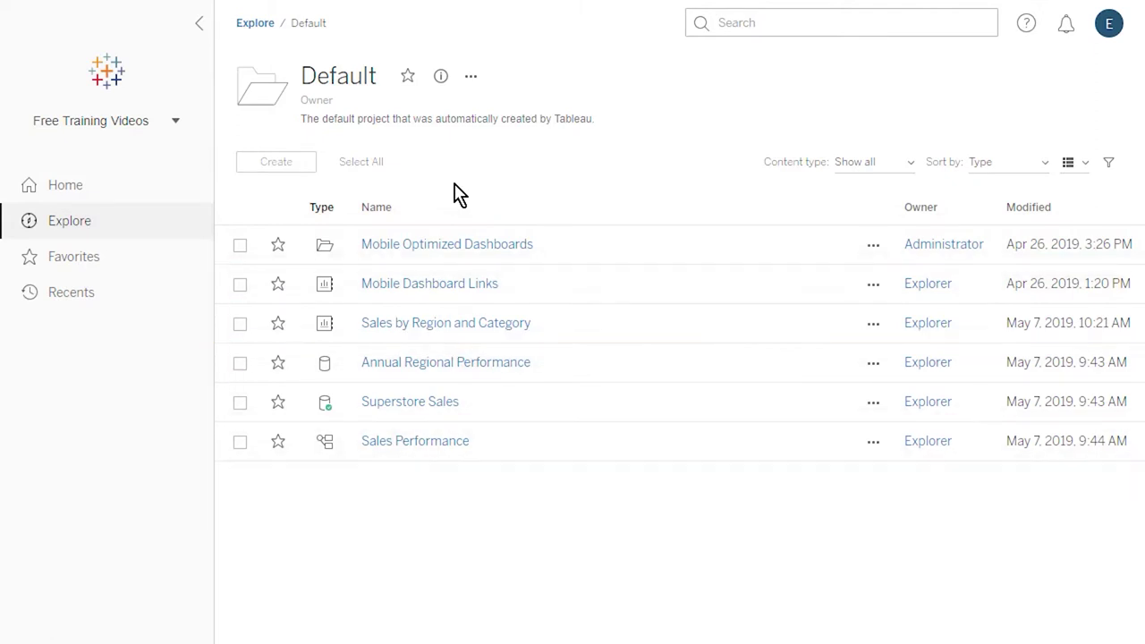
# Step: Hide data sources from the Default project's content list and show them again
pyautogui.click(910, 169)
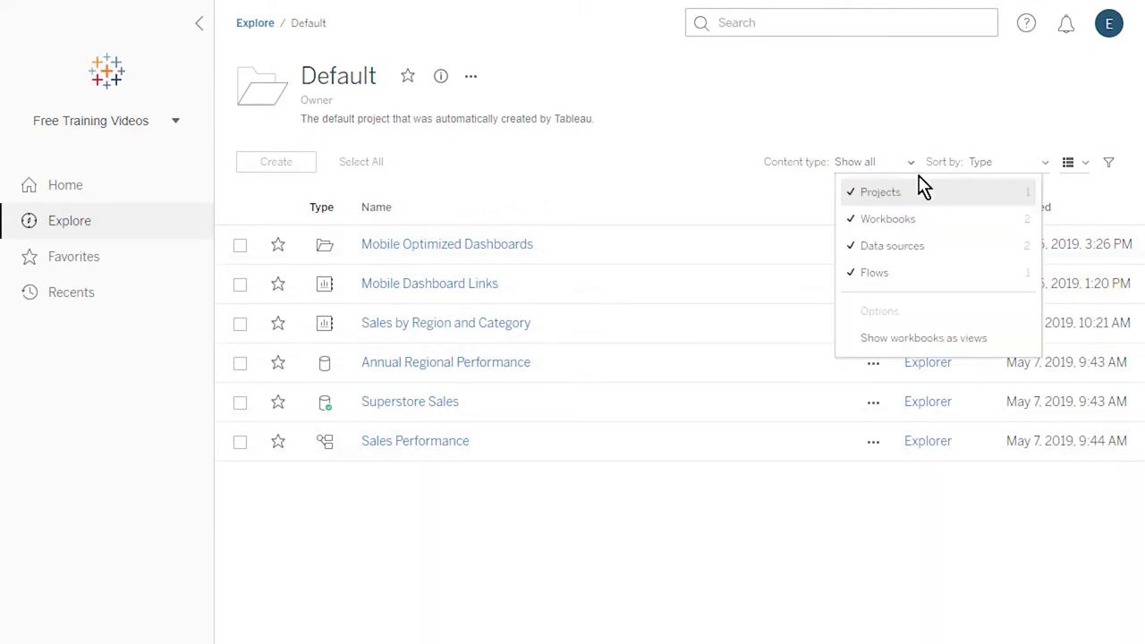
pyautogui.click(973, 254)
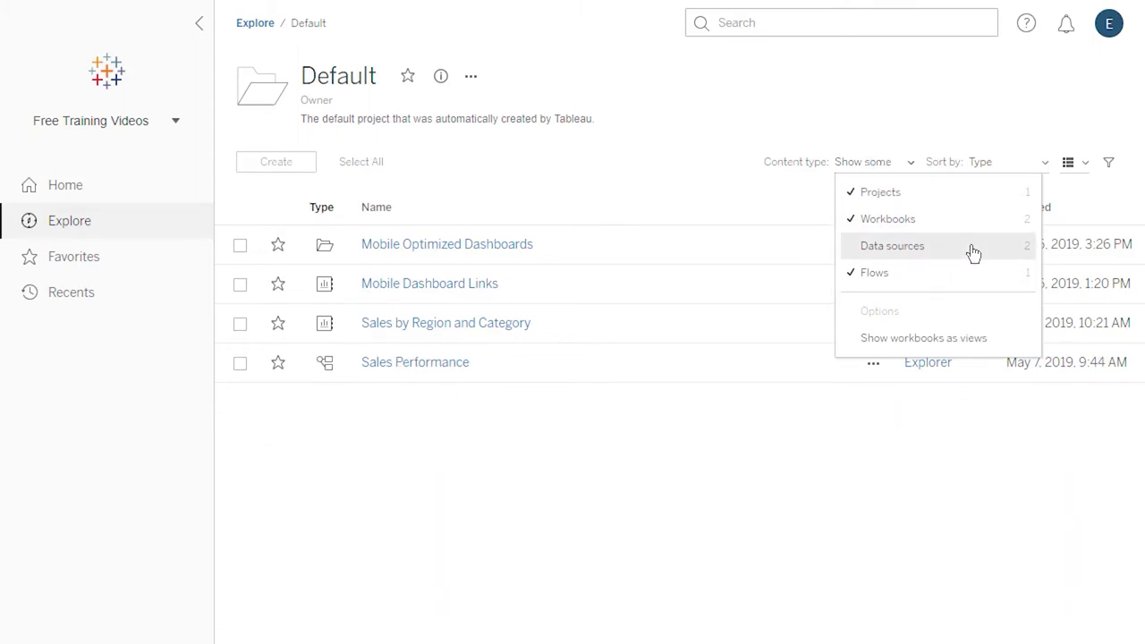
pyautogui.click(973, 254)
pyautogui.click(915, 172)
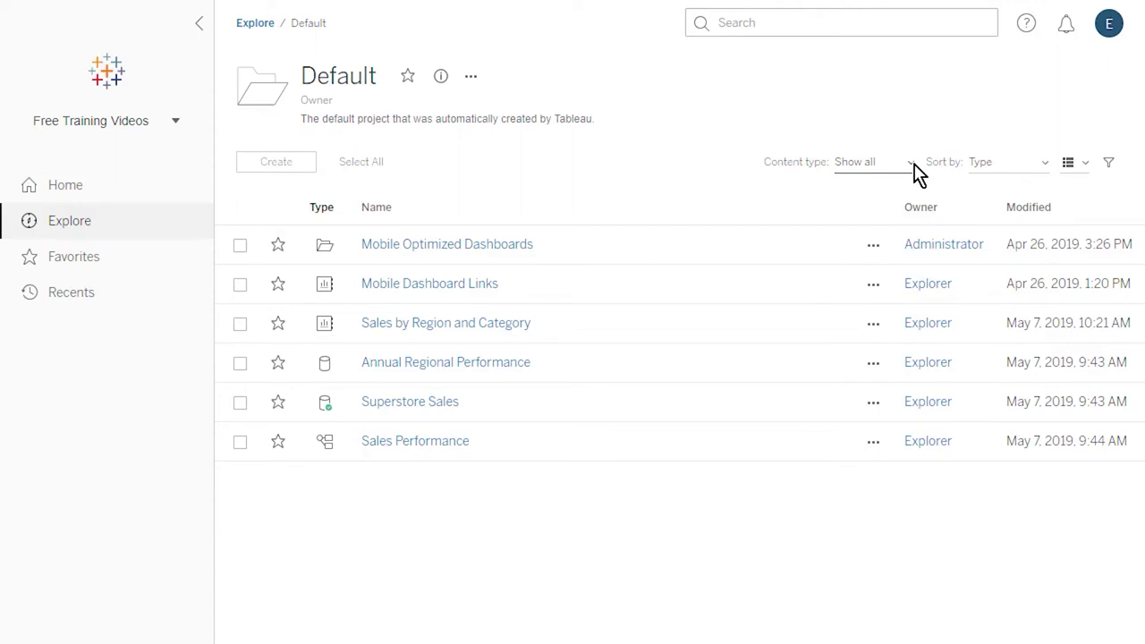
# Step: Return to Explore and open the Sales project inside Sales & Marketing
pyautogui.click(102, 224)
pyautogui.click(409, 331)
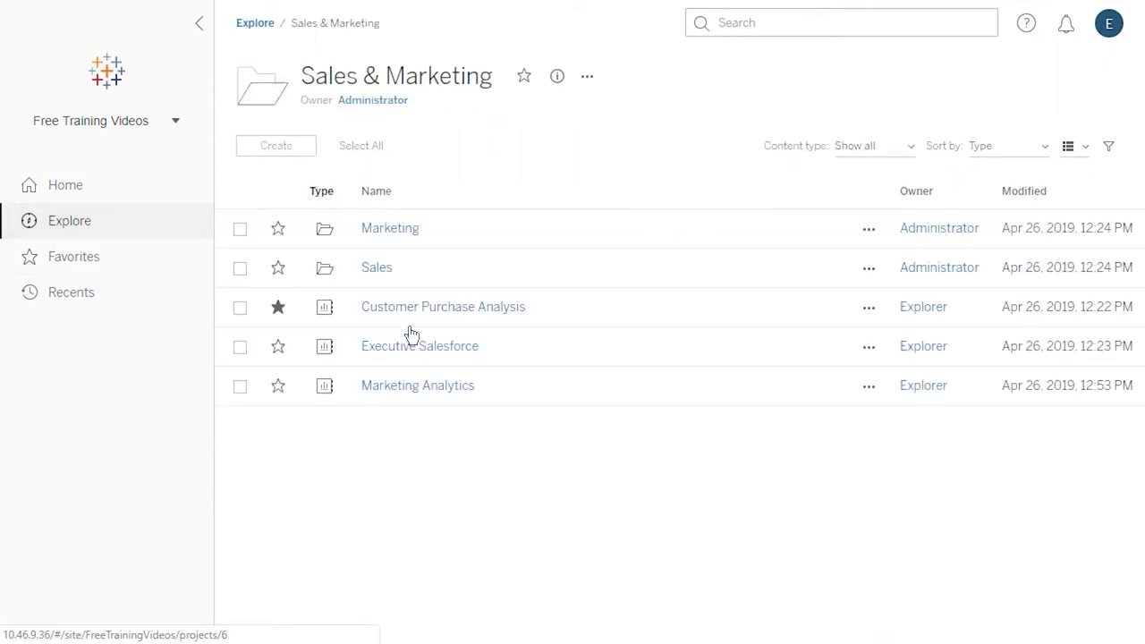
pyautogui.click(377, 269)
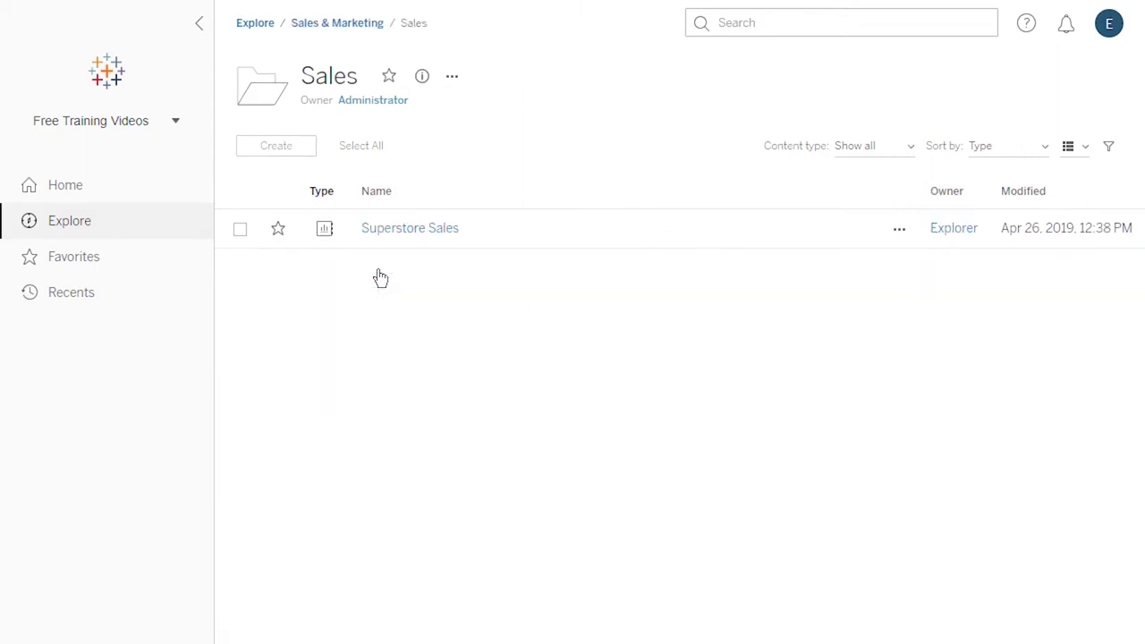
# Step: Set the Sales project's content list to show workbooks as views
pyautogui.click(903, 149)
pyautogui.click(992, 330)
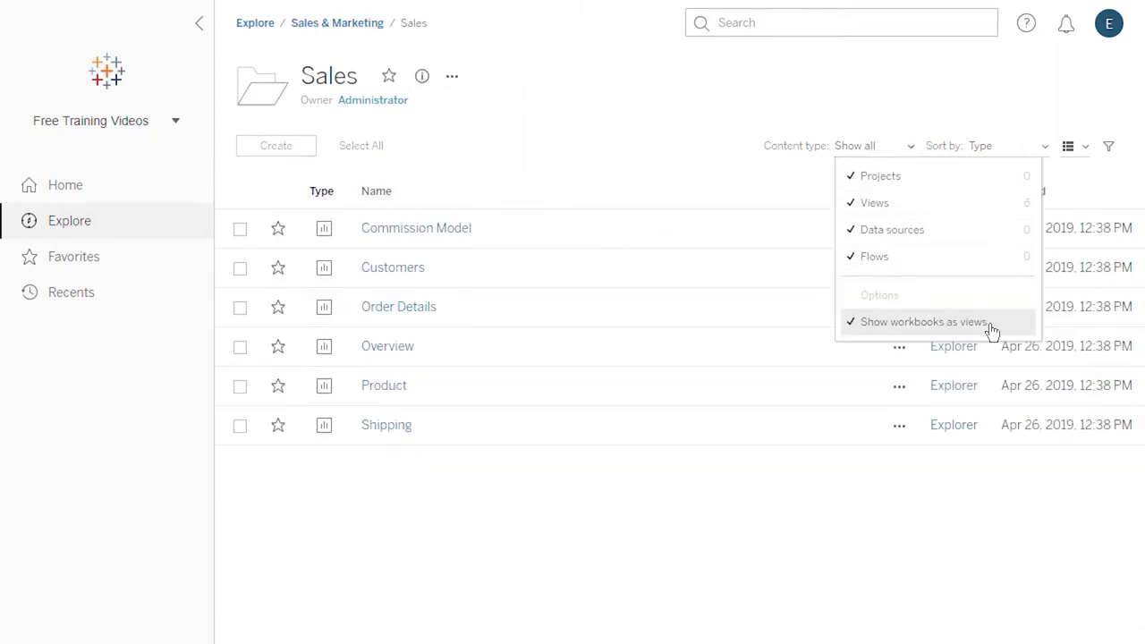
pyautogui.click(914, 154)
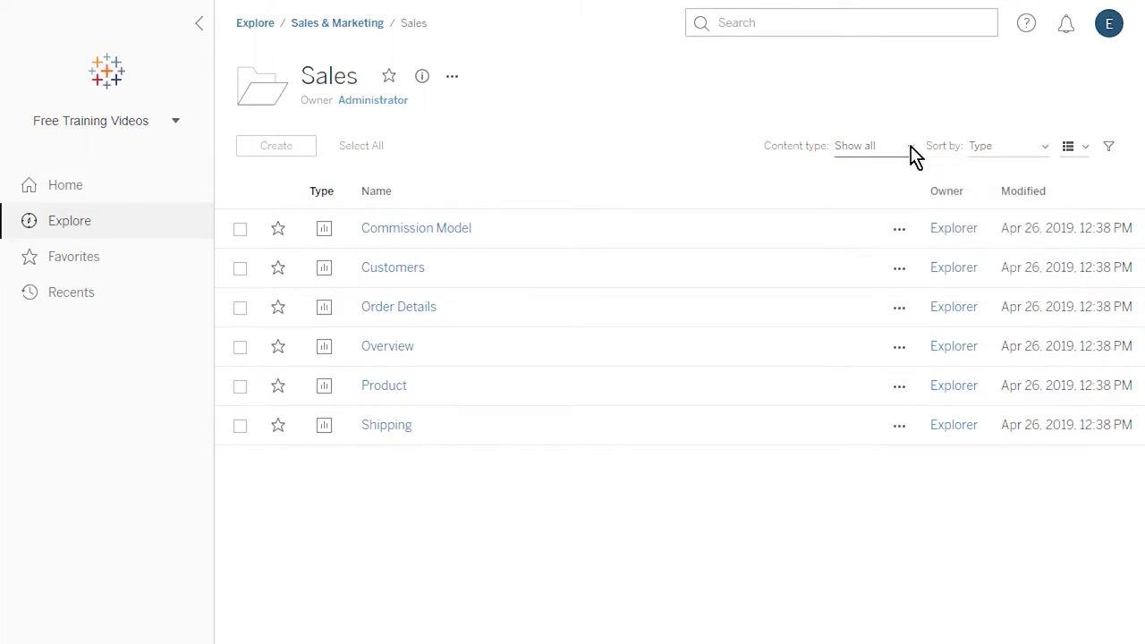
# Step: Turn off showing workbooks as views in the Sales project
pyautogui.click(914, 154)
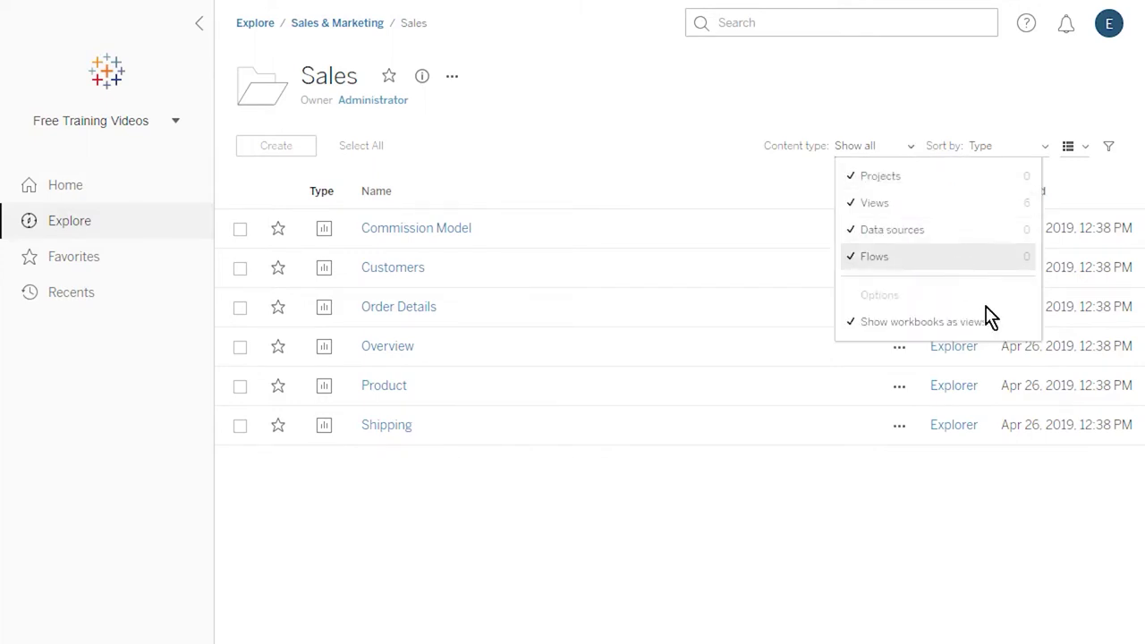
pyautogui.click(995, 327)
pyautogui.click(914, 154)
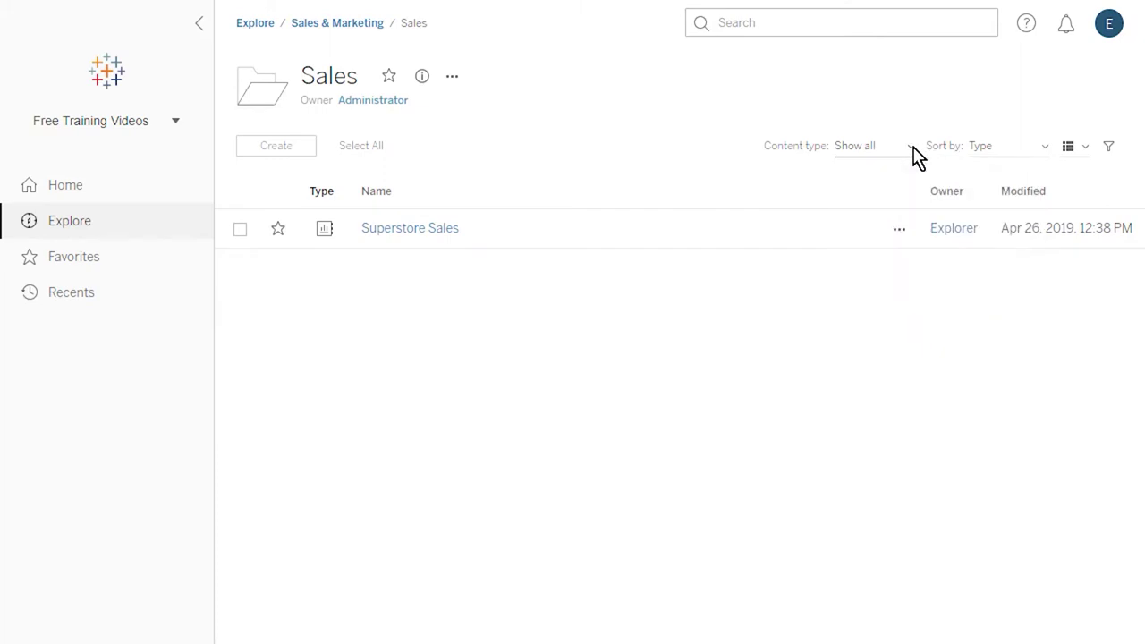
# Step: Open the Superstore Sales workbook, review its data sources and subscriptions, and return to its views
pyautogui.click(446, 231)
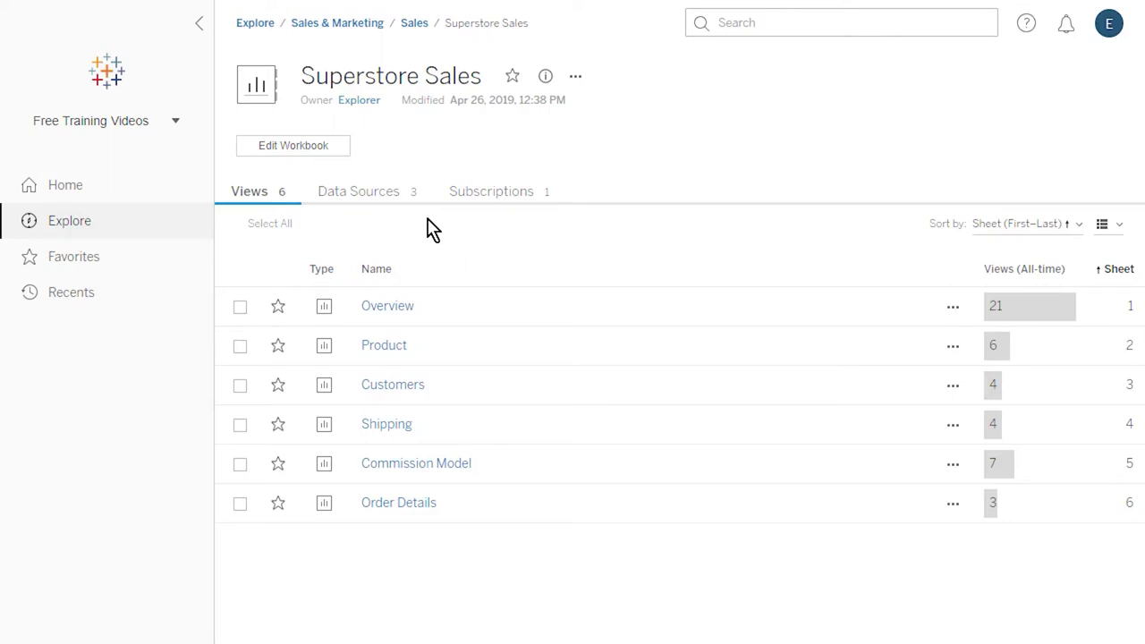
pyautogui.click(390, 204)
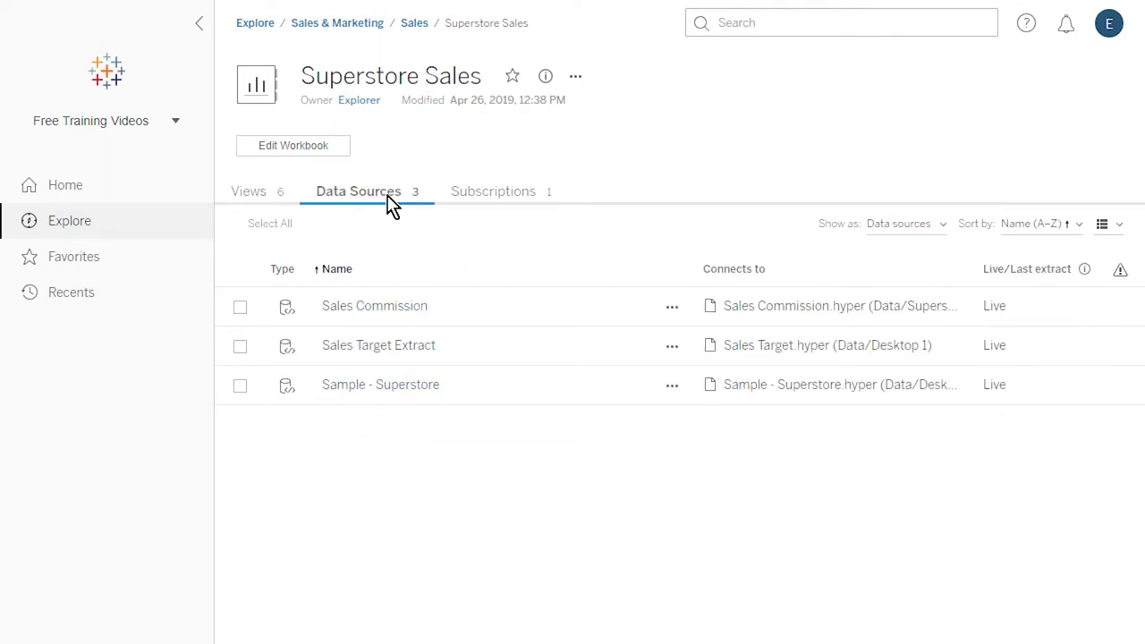
pyautogui.click(525, 204)
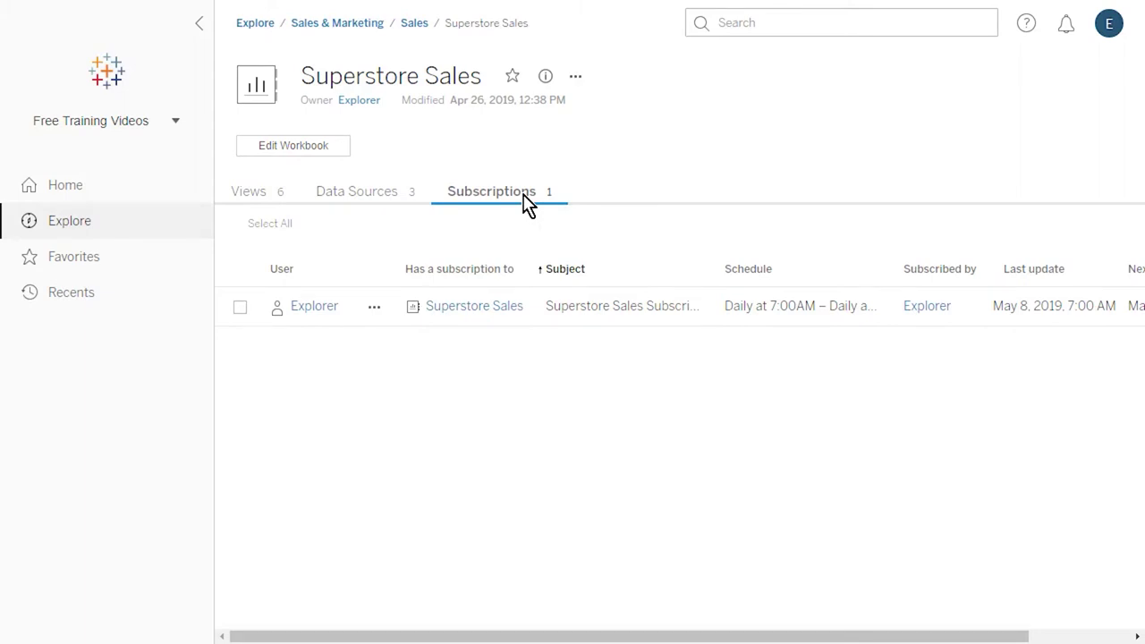
pyautogui.click(266, 196)
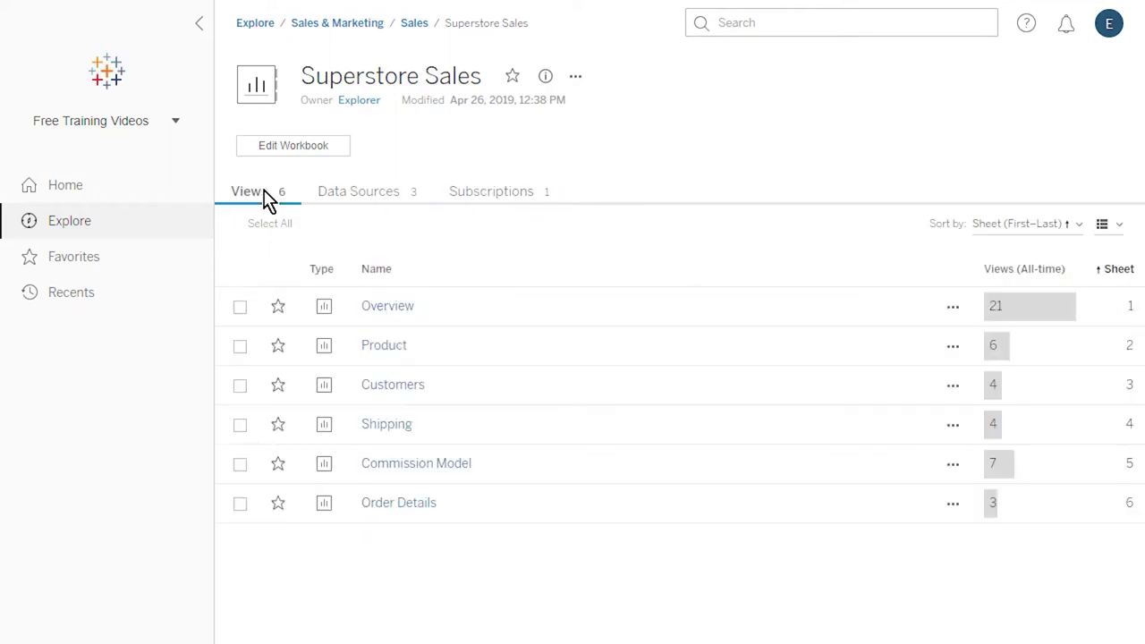
# Step: Open the Overview view of the Superstore Sales workbook, look it over and return to the workbook page
pyautogui.click(412, 309)
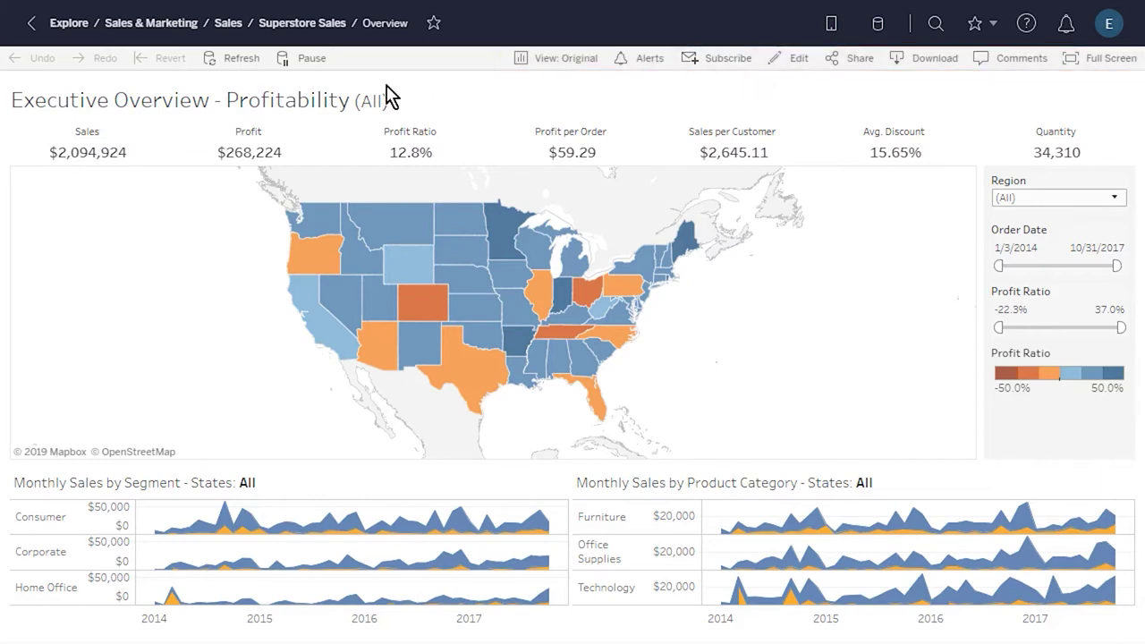
pyautogui.click(295, 26)
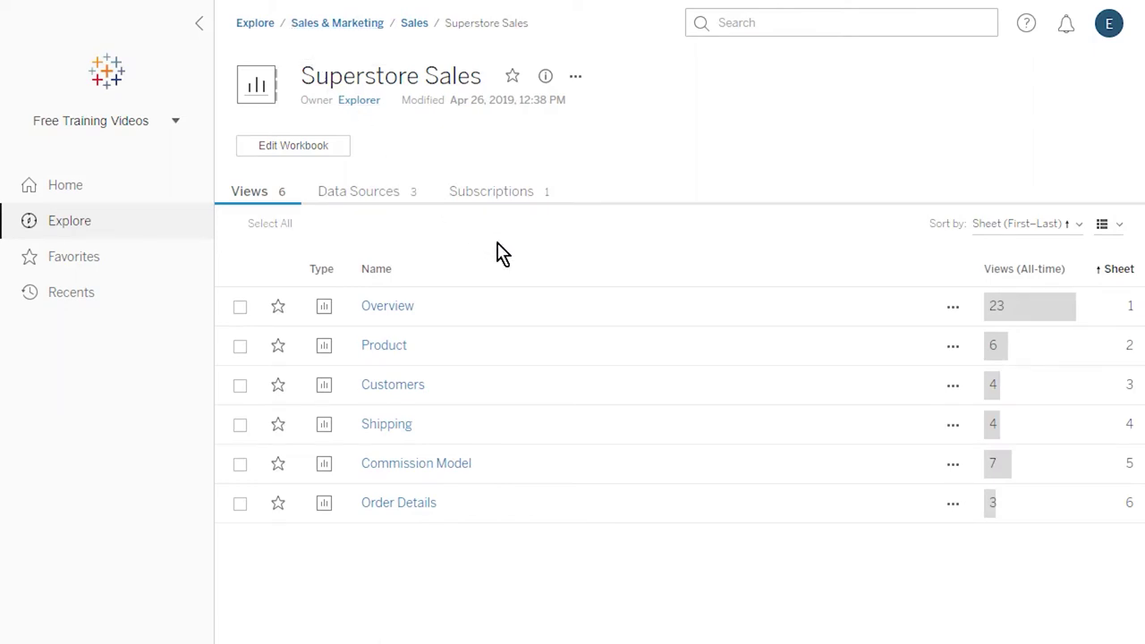
# Step: Open the Superstore Sales data source in the Default project and review its connections and connected workbooks
pyautogui.click(105, 235)
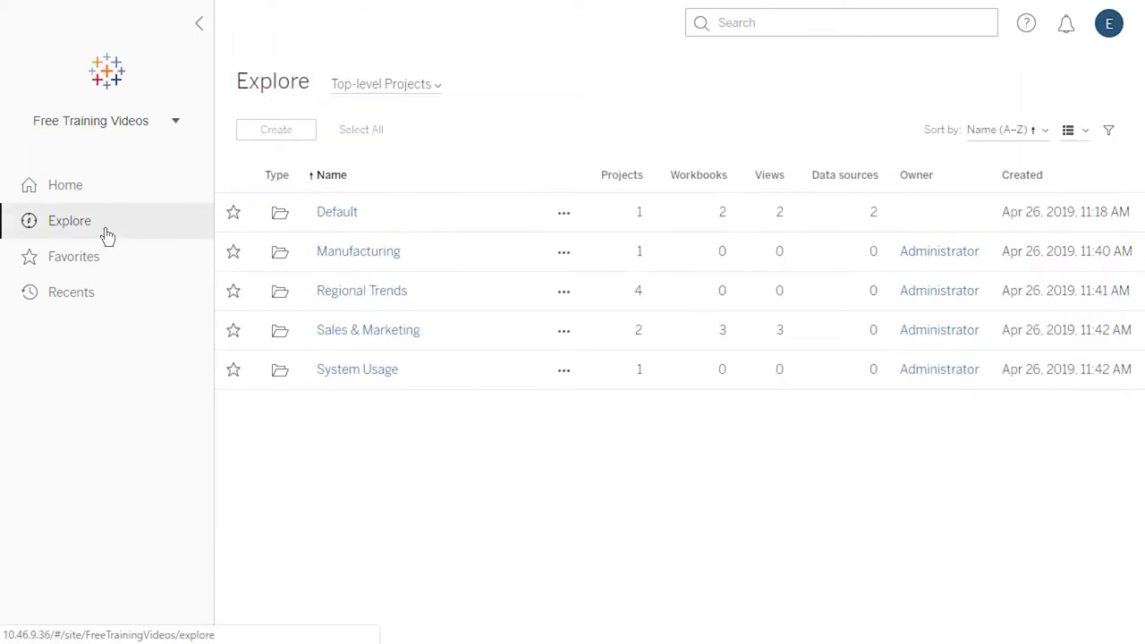
pyautogui.click(339, 217)
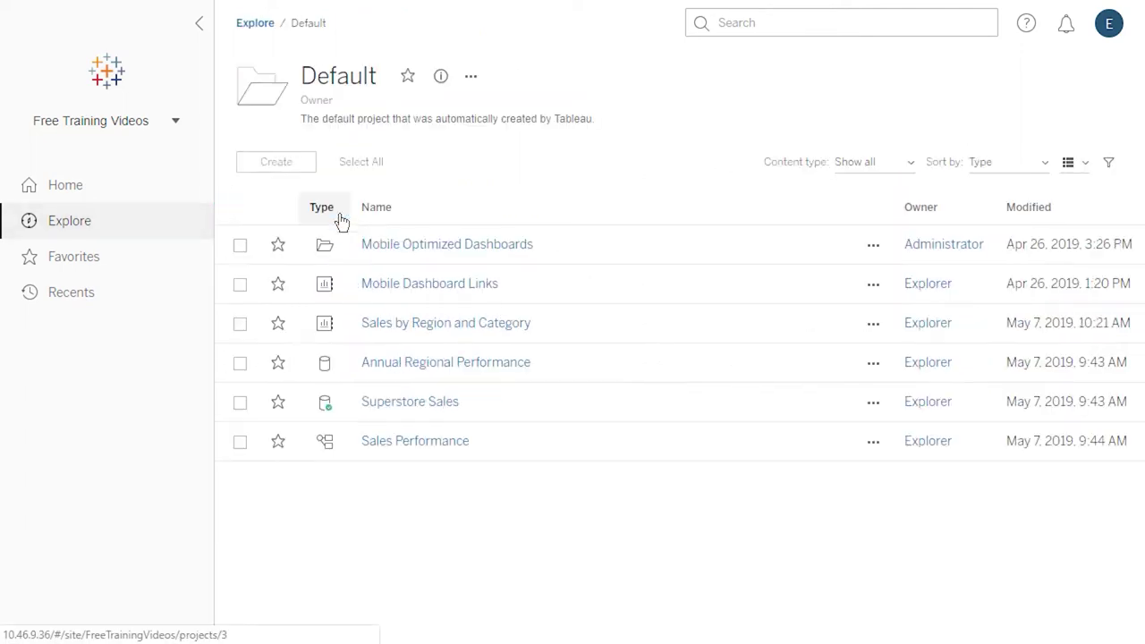
pyautogui.click(454, 403)
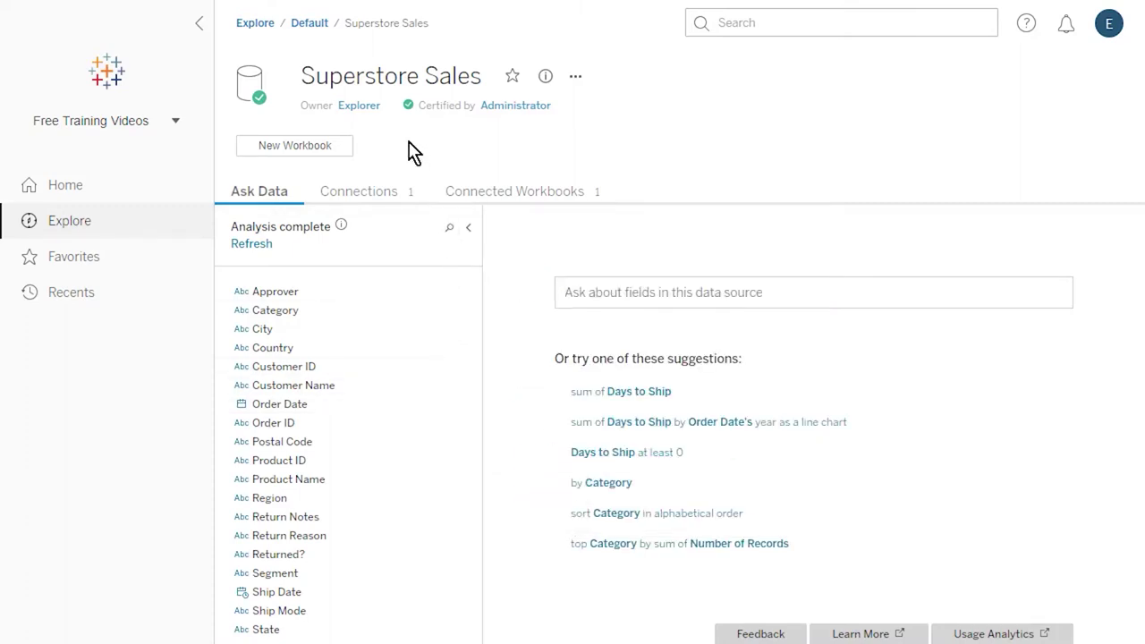
pyautogui.click(377, 202)
pyautogui.click(508, 204)
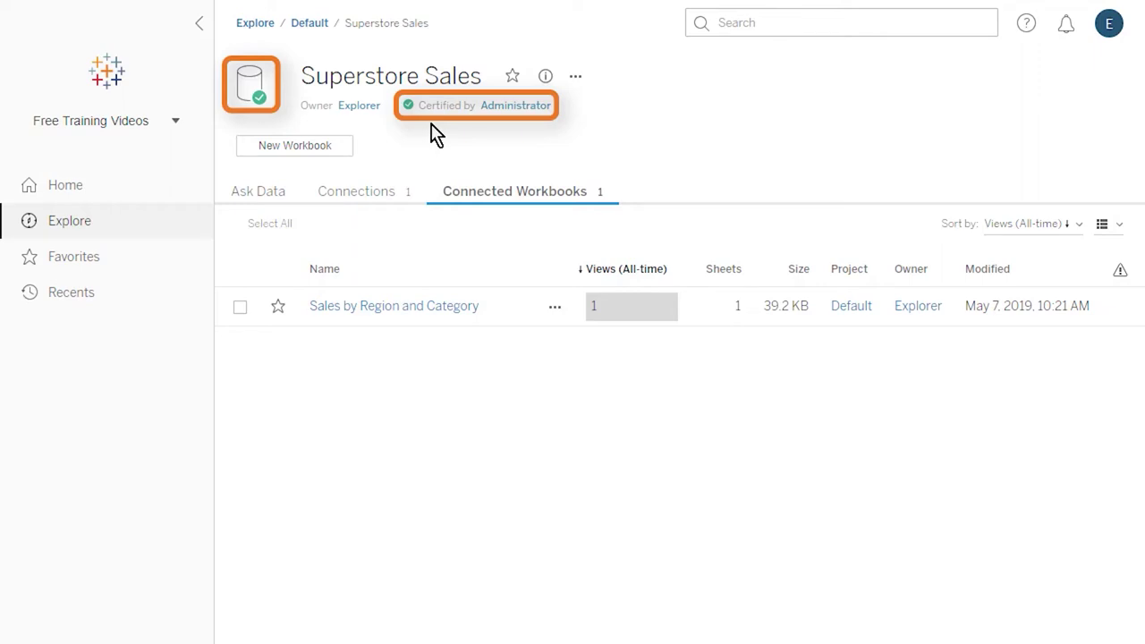
# Step: In Ask Data, enter "How much profit did we make last year?" and choose the suggestion "sum of Profit with Order Date last year"
pyautogui.click(285, 199)
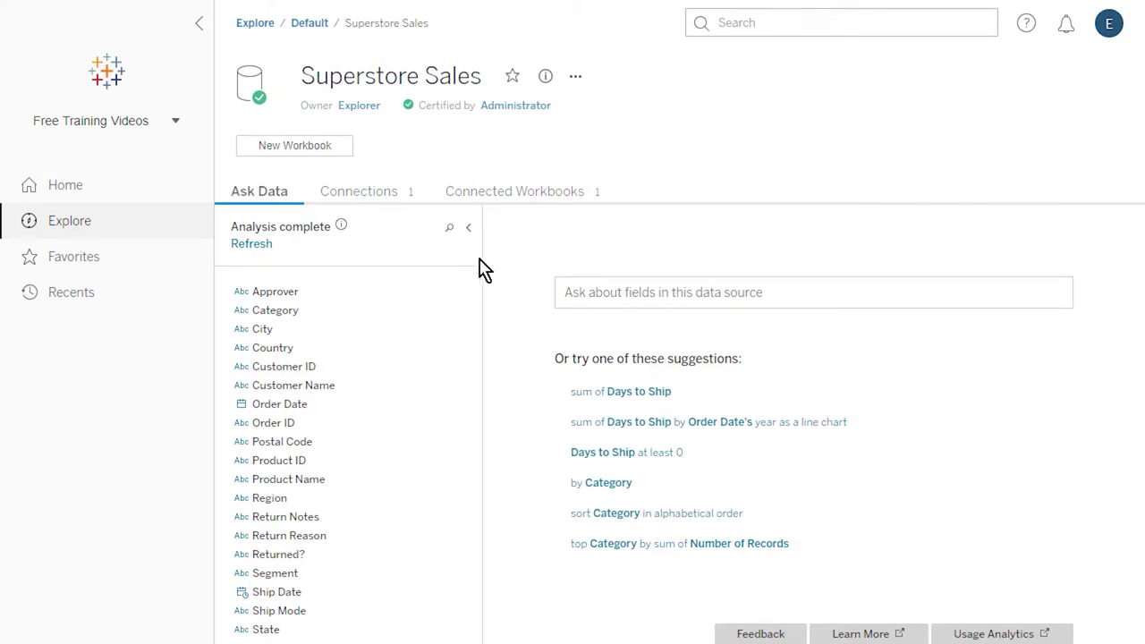
pyautogui.click(562, 293)
pyautogui.write('How')
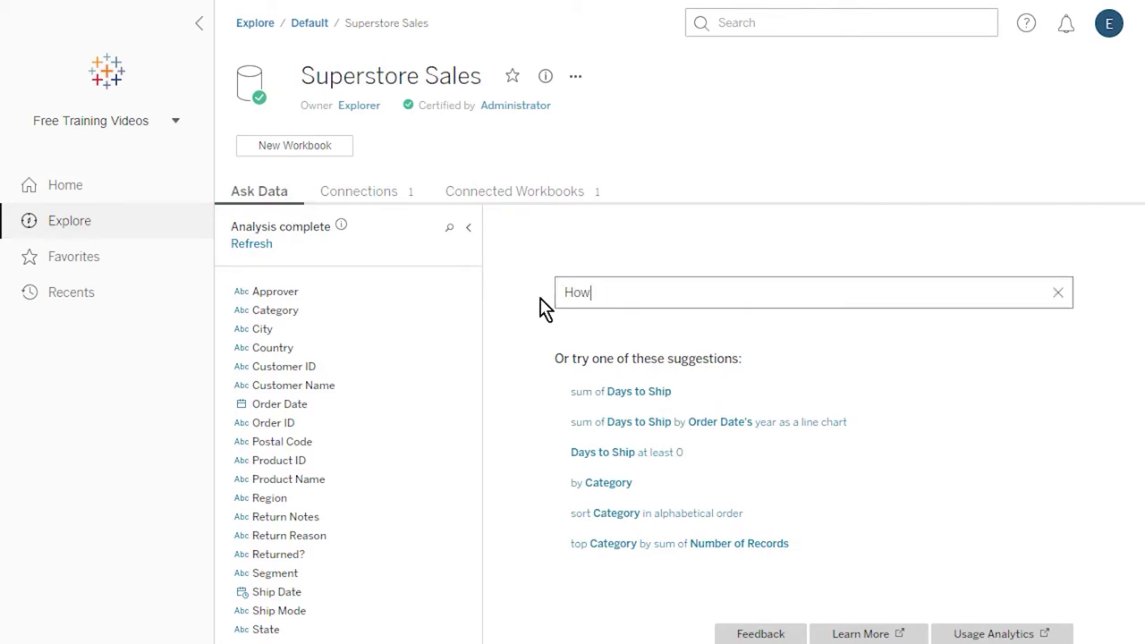
pyautogui.write(' much profit did we make last year?')
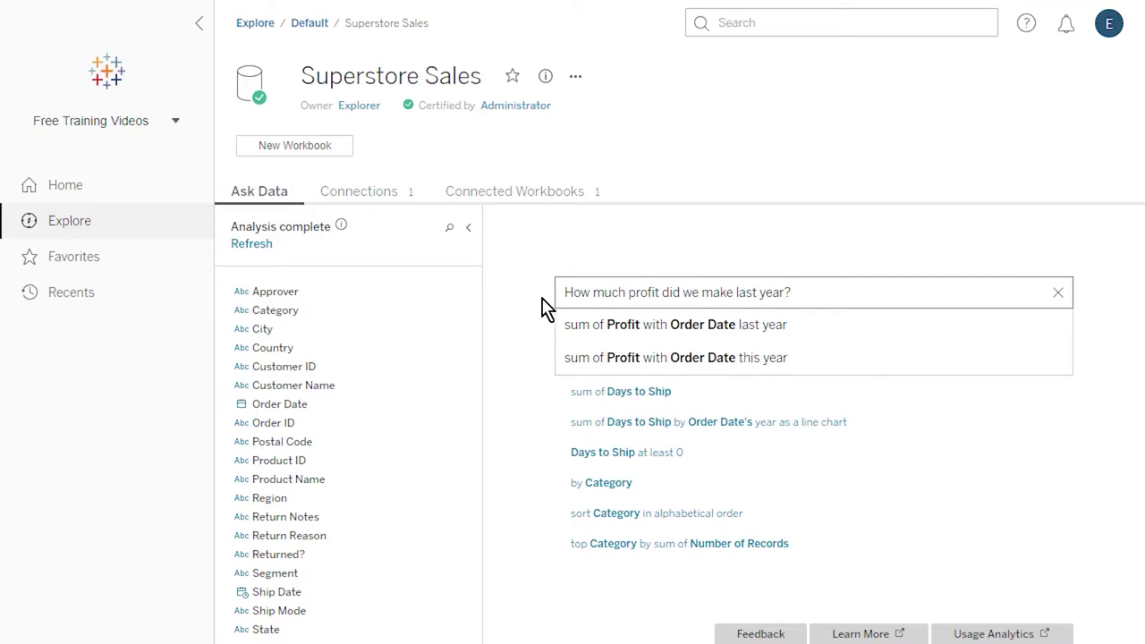
pyautogui.click(609, 333)
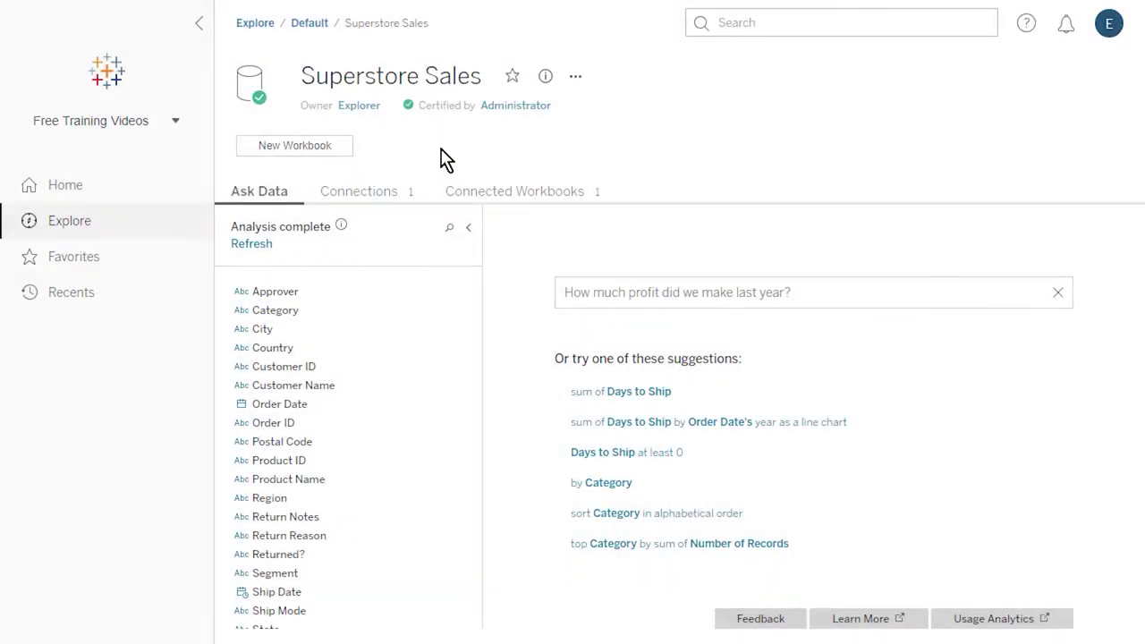
# Step: Return to Explore, list all flows on the site and open the Sales Performance flow
pyautogui.click(143, 225)
pyautogui.click(438, 87)
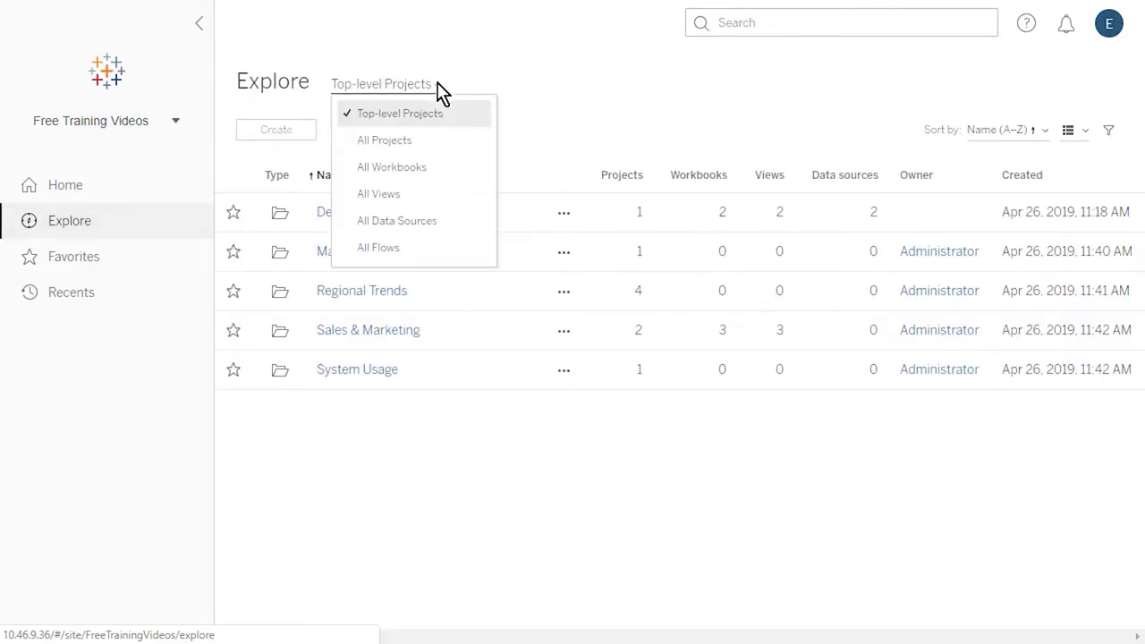
pyautogui.click(467, 248)
pyautogui.click(444, 218)
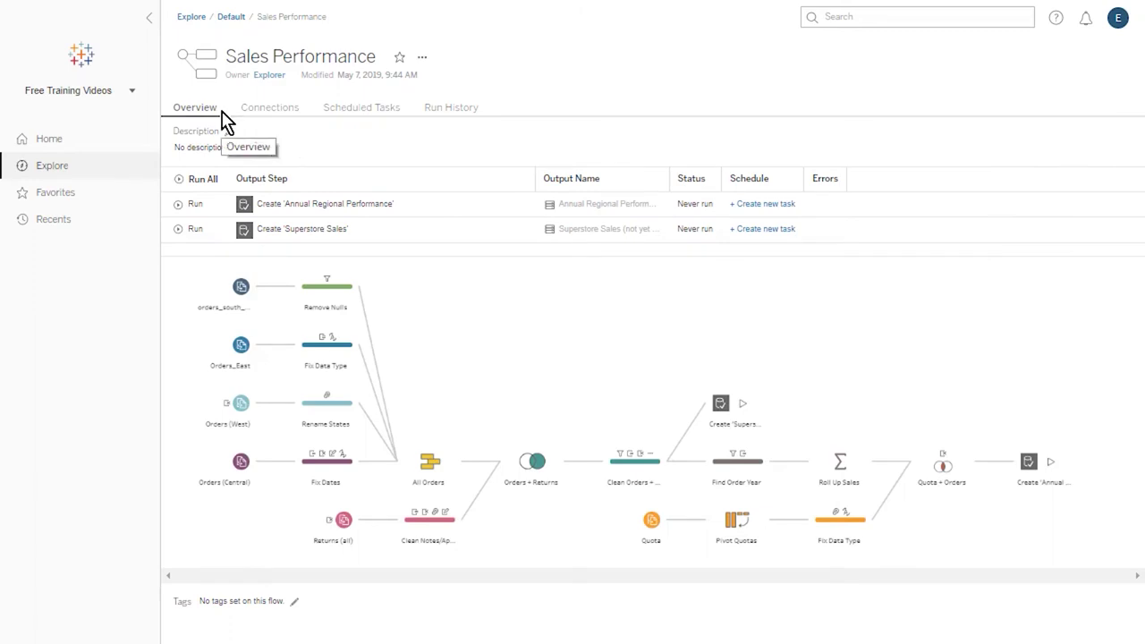
# Step: Review the Sales Performance flow's connections, scheduled tasks and run history, and return to its overview
pyautogui.click(278, 111)
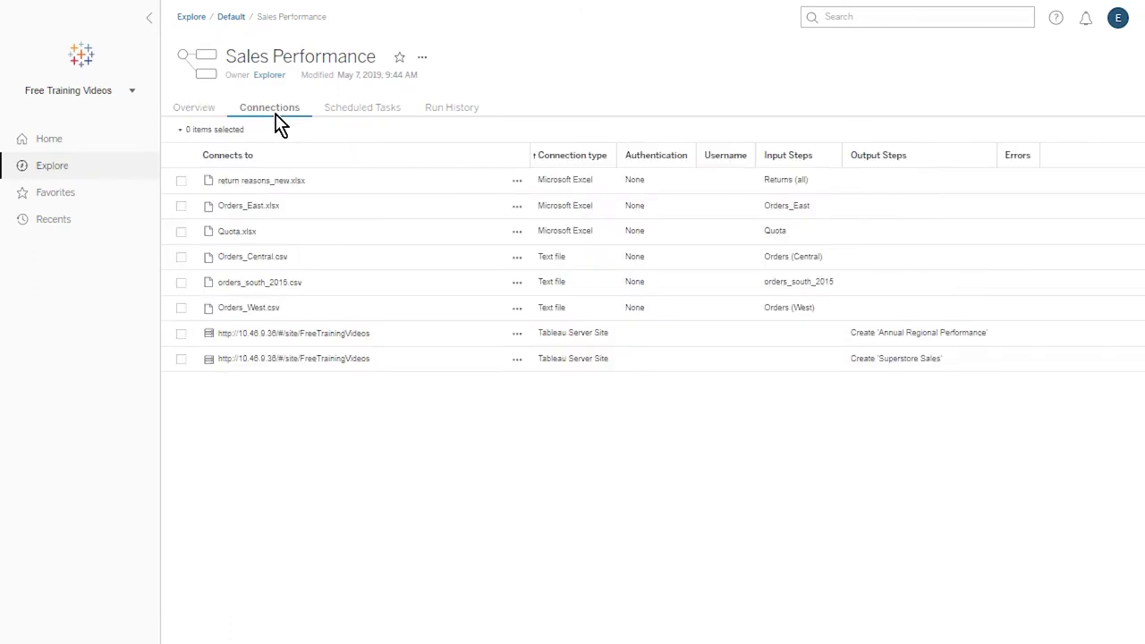
pyautogui.click(376, 121)
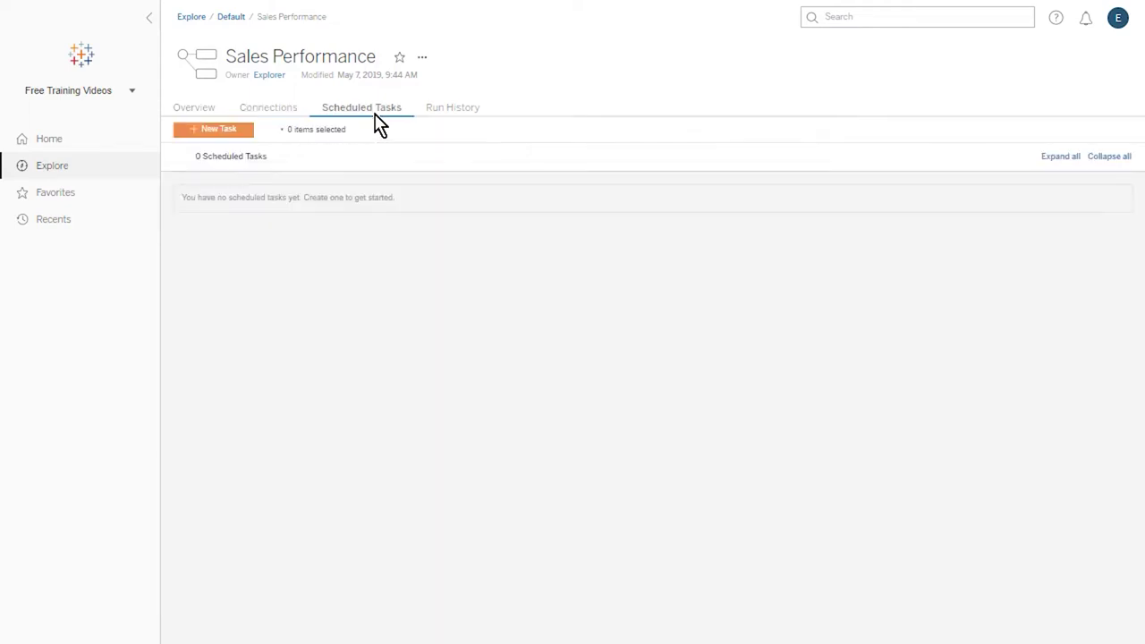
pyautogui.click(458, 123)
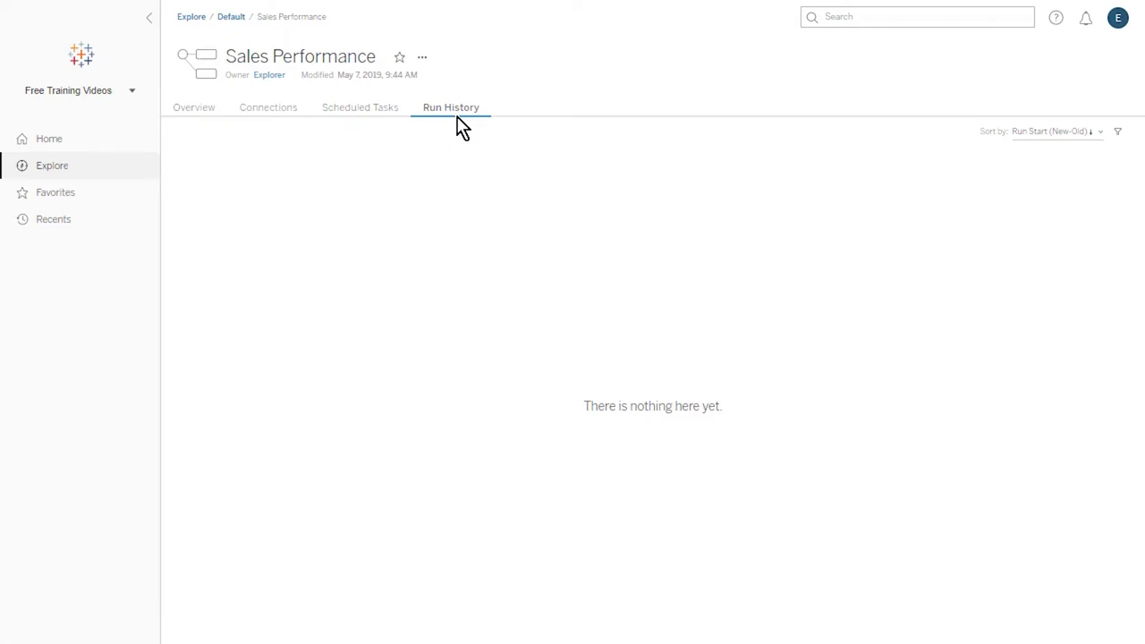
pyautogui.click(207, 121)
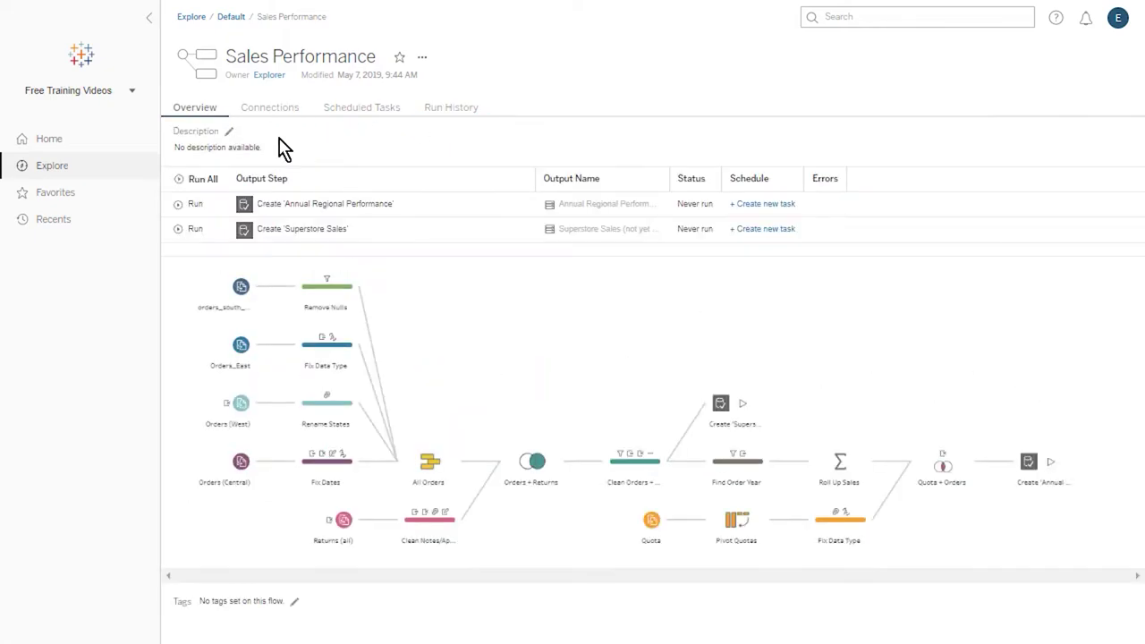
# Step: List all workbooks in Explore and filter them by the search text "Sales"
pyautogui.click(89, 172)
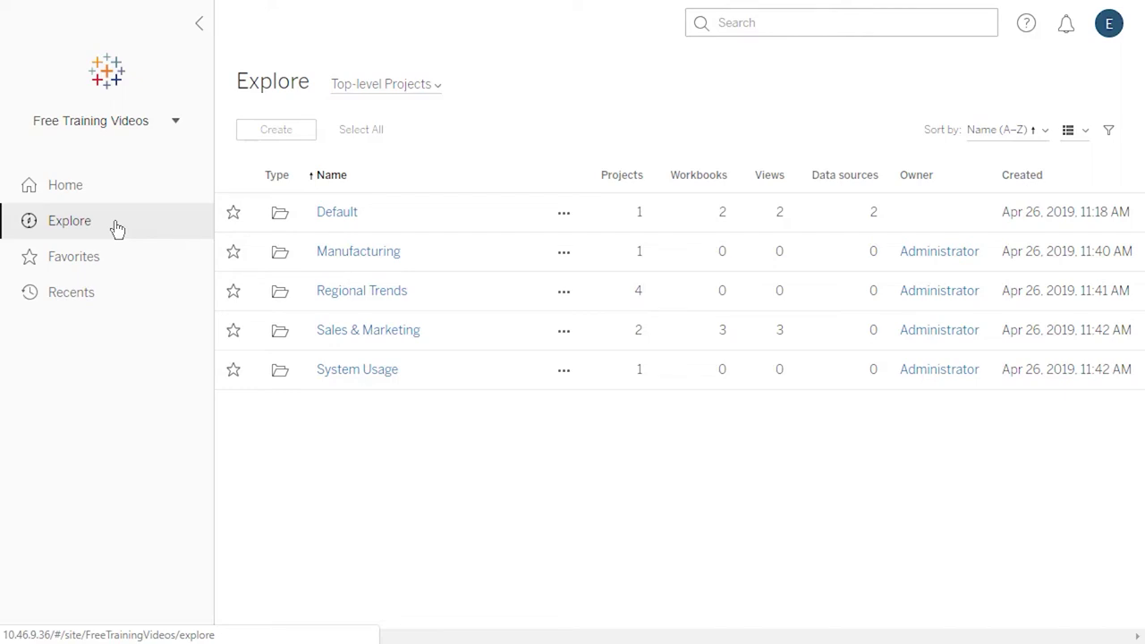
pyautogui.click(435, 85)
pyautogui.click(448, 167)
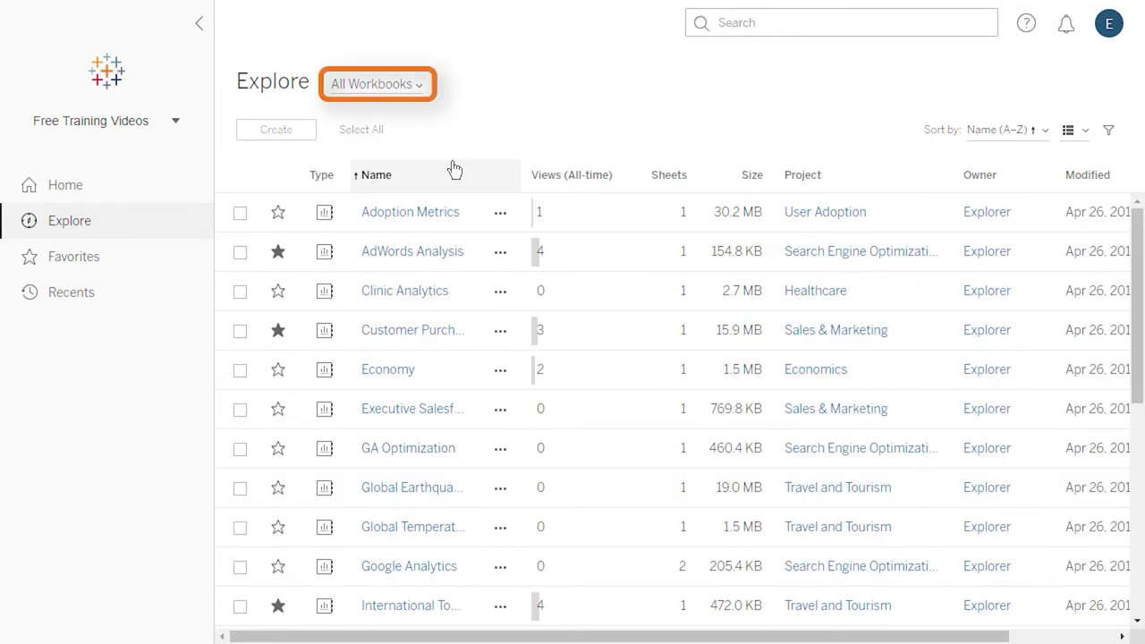
pyautogui.click(1109, 131)
pyautogui.click(1071, 177)
pyautogui.write('Sales')
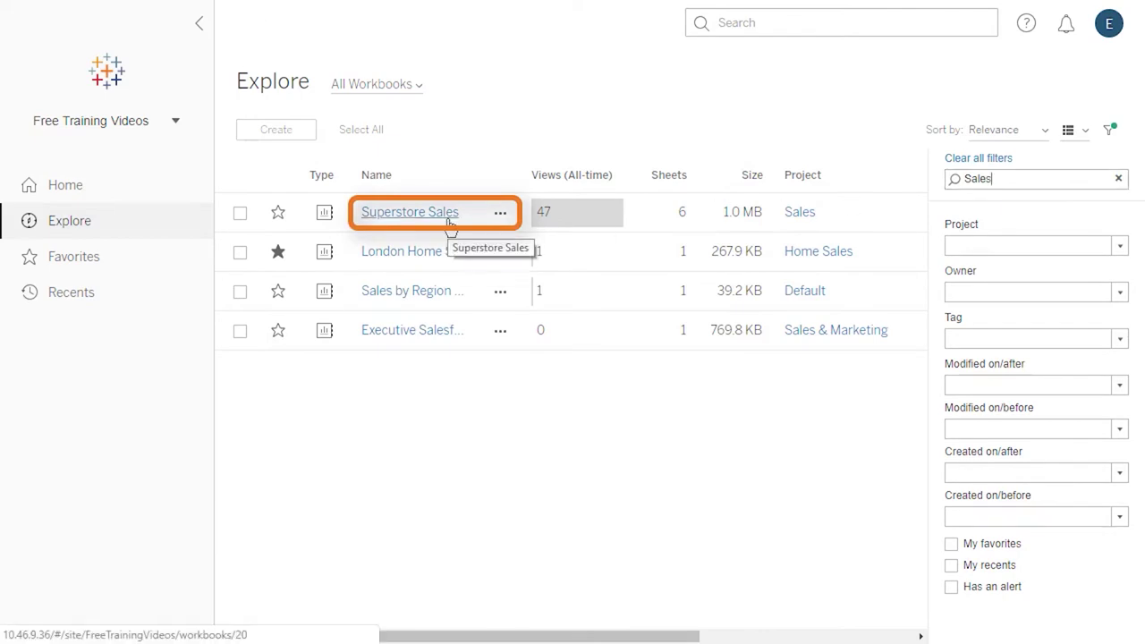
# Step: Clear the workbook filter, hide the filter options and return the Explore page to top-level projects
pyautogui.click(978, 157)
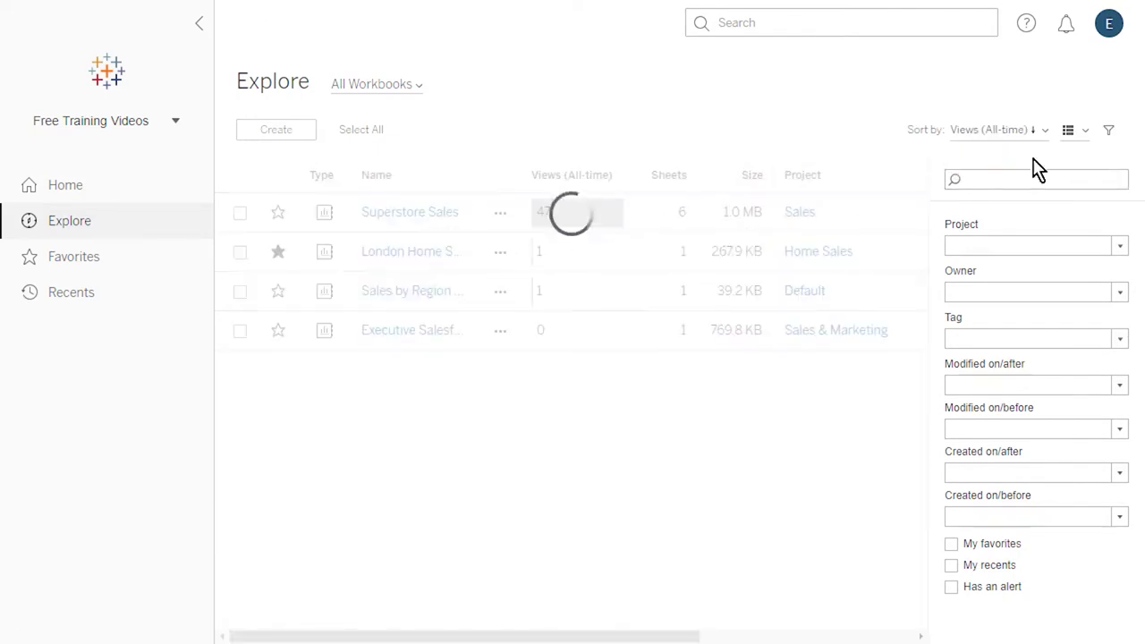
pyautogui.click(1109, 132)
pyautogui.click(426, 85)
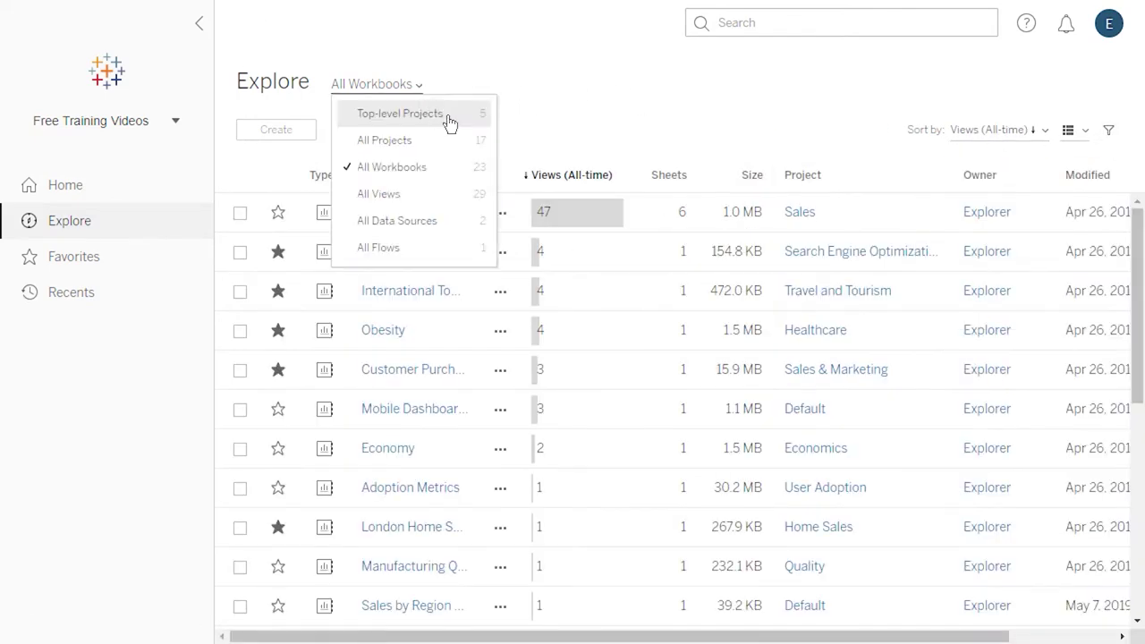
pyautogui.click(451, 117)
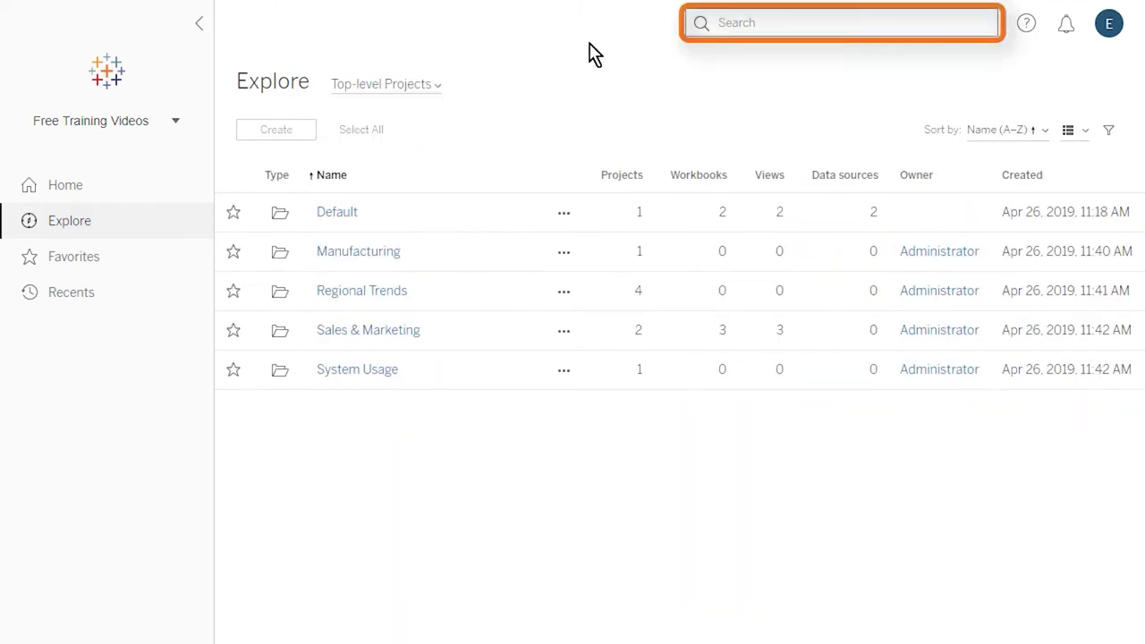
# Step: Search the whole site for "Sales" and open the Superstore Sales workbook from the results
pyautogui.write('Sales')
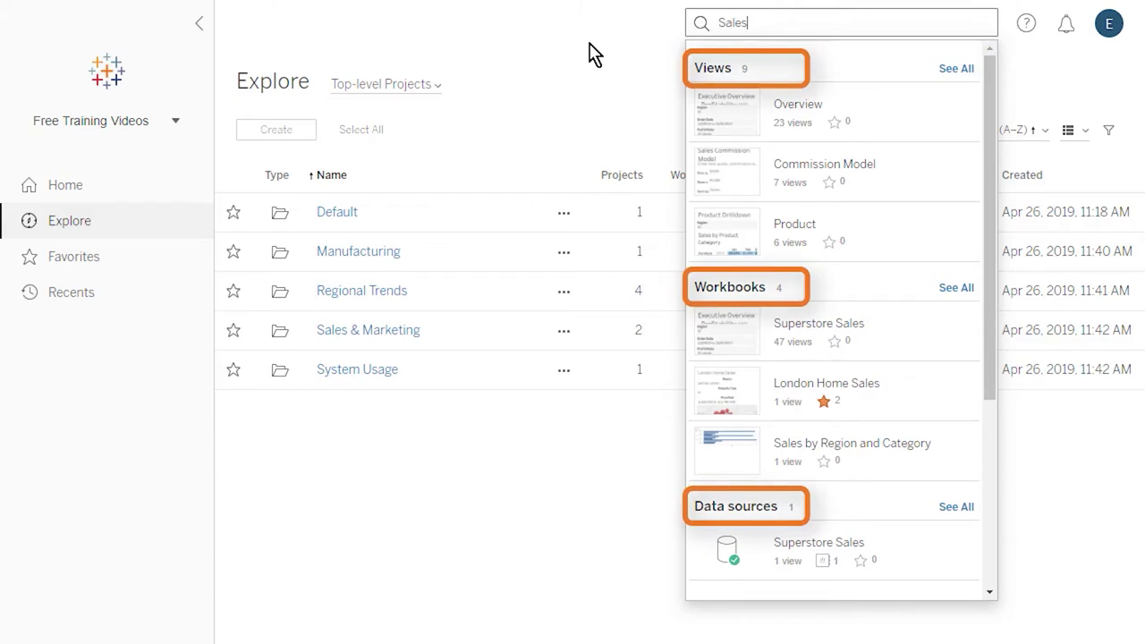
pyautogui.click(894, 333)
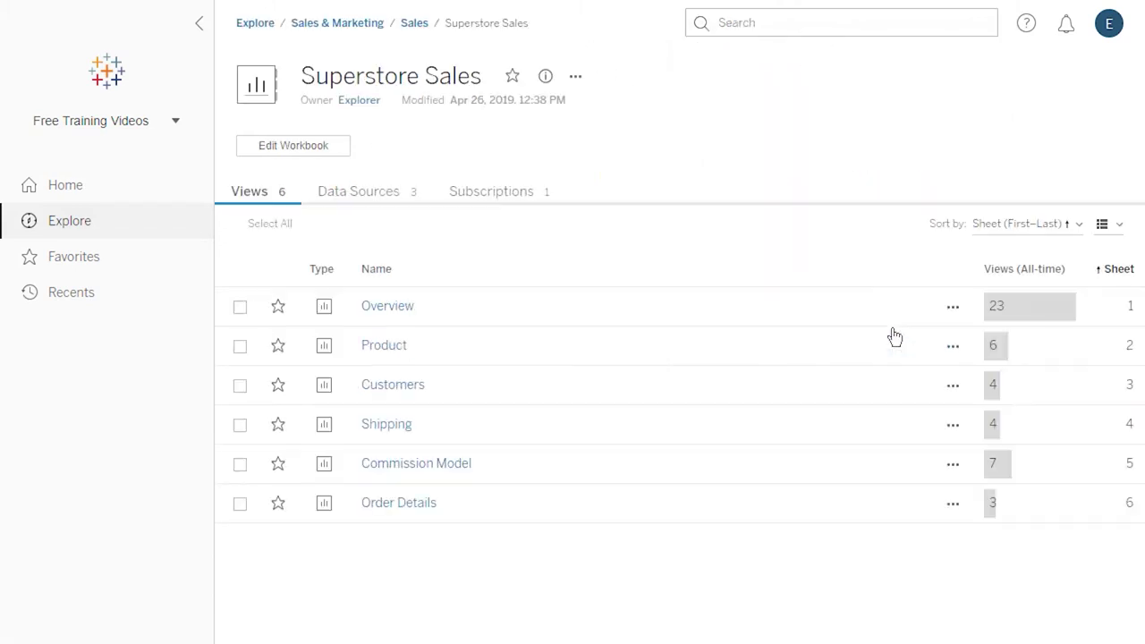
# Step: Mark the Superstore Sales workbook as a favorite and display the Favorites page
pyautogui.click(514, 78)
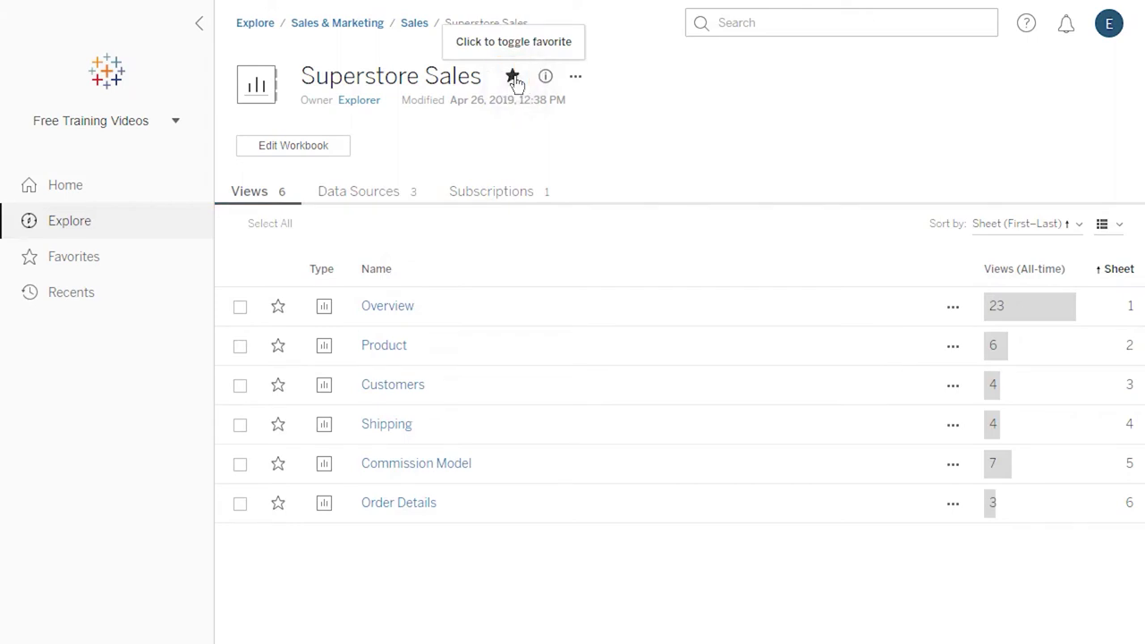
pyautogui.click(146, 265)
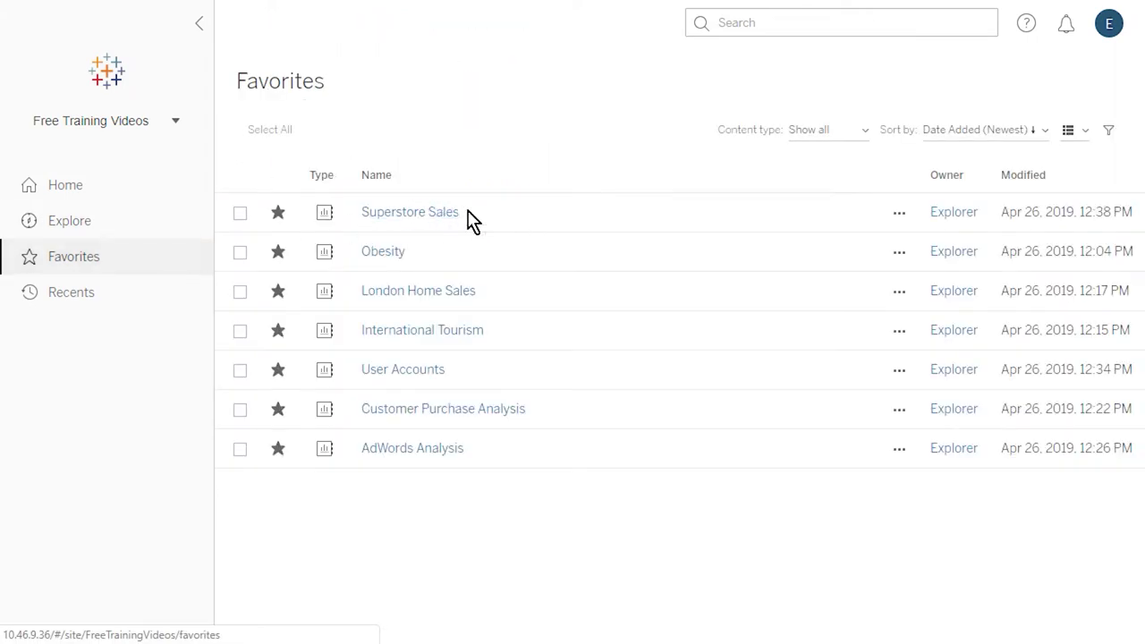
# Step: Create a new workbook from Explore and connect it to the Superstore Sales data source
pyautogui.click(116, 226)
pyautogui.click(295, 135)
pyautogui.click(346, 197)
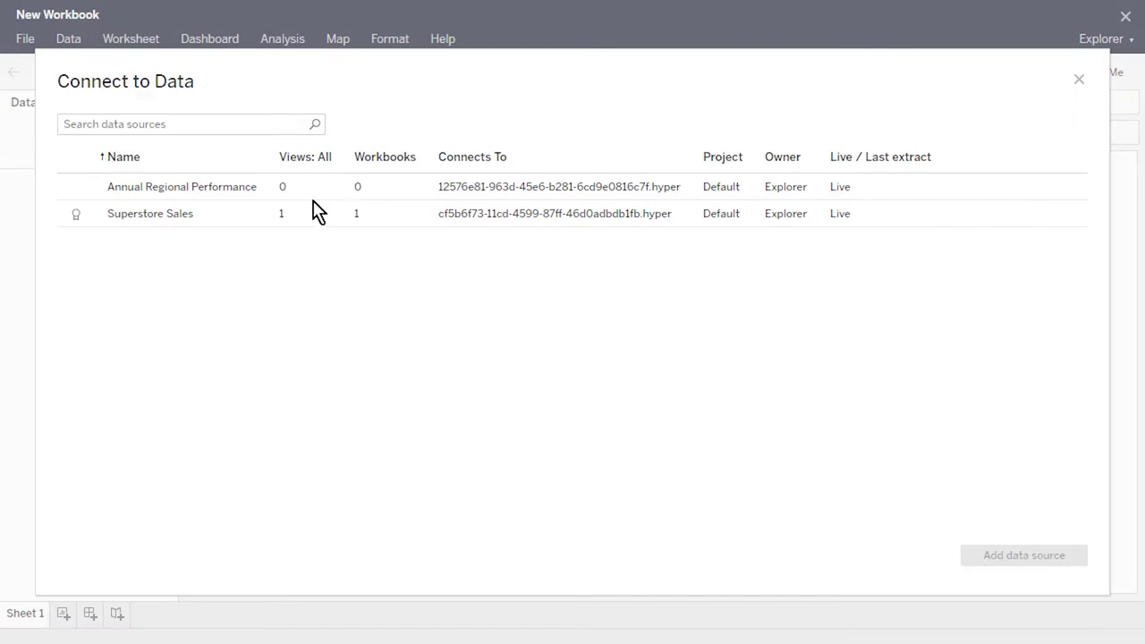
pyautogui.click(170, 222)
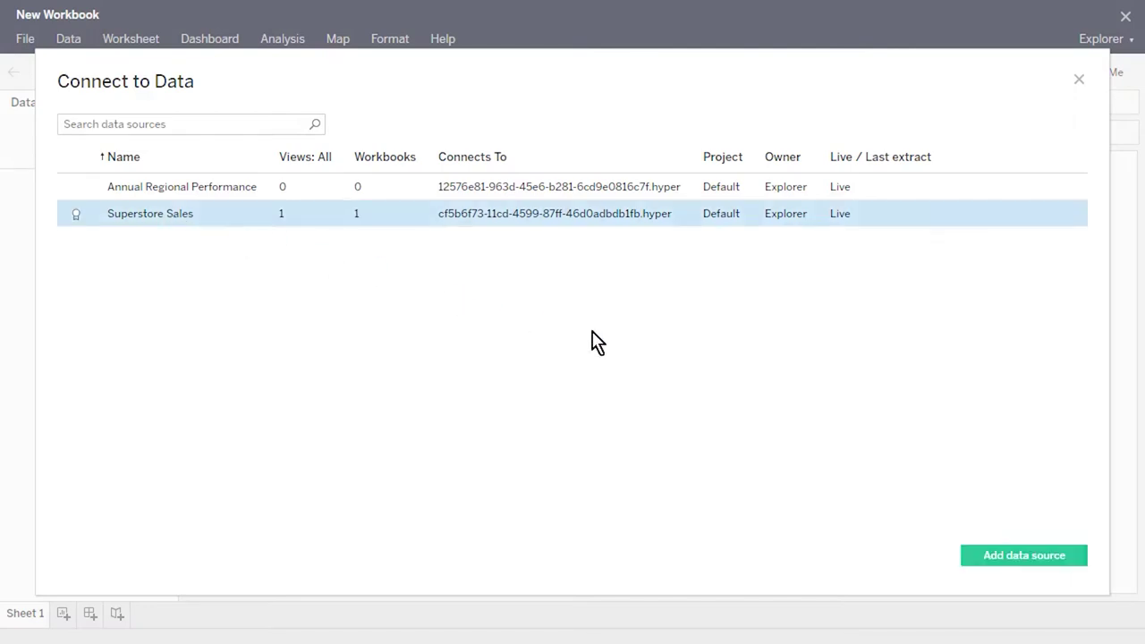
pyautogui.click(1024, 555)
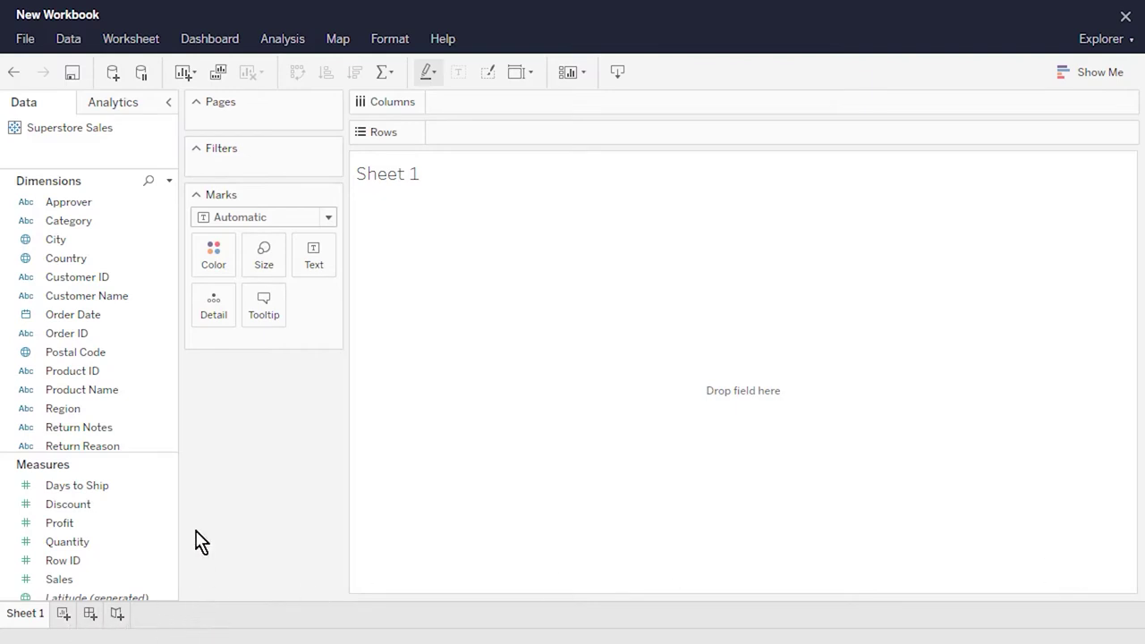
pyautogui.click(21, 38)
pyautogui.click(85, 90)
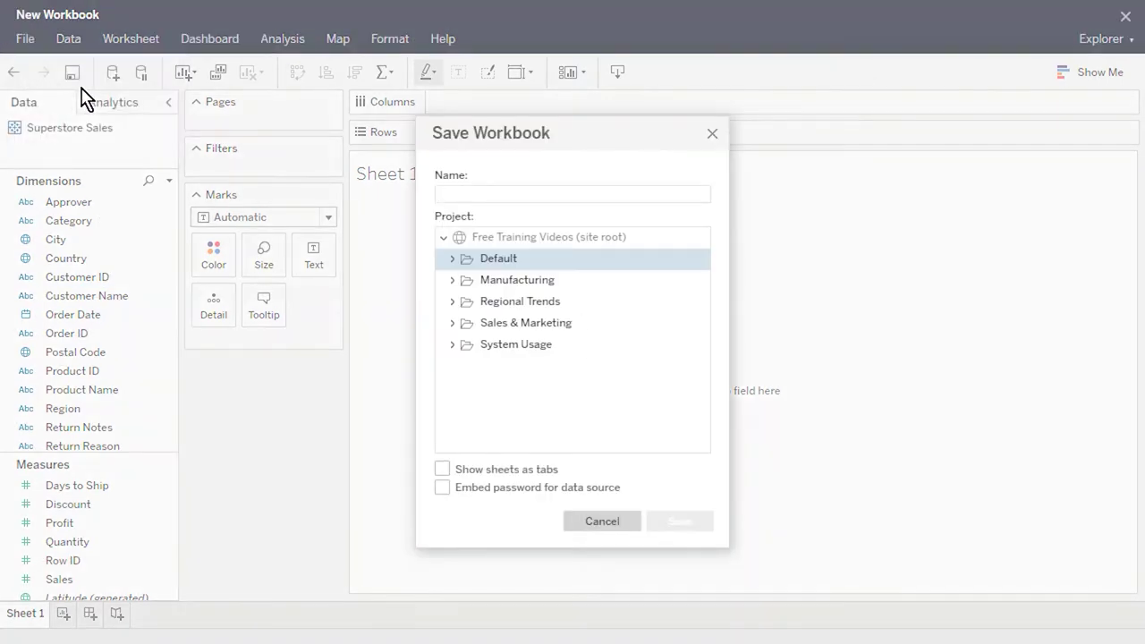
pyautogui.click(631, 519)
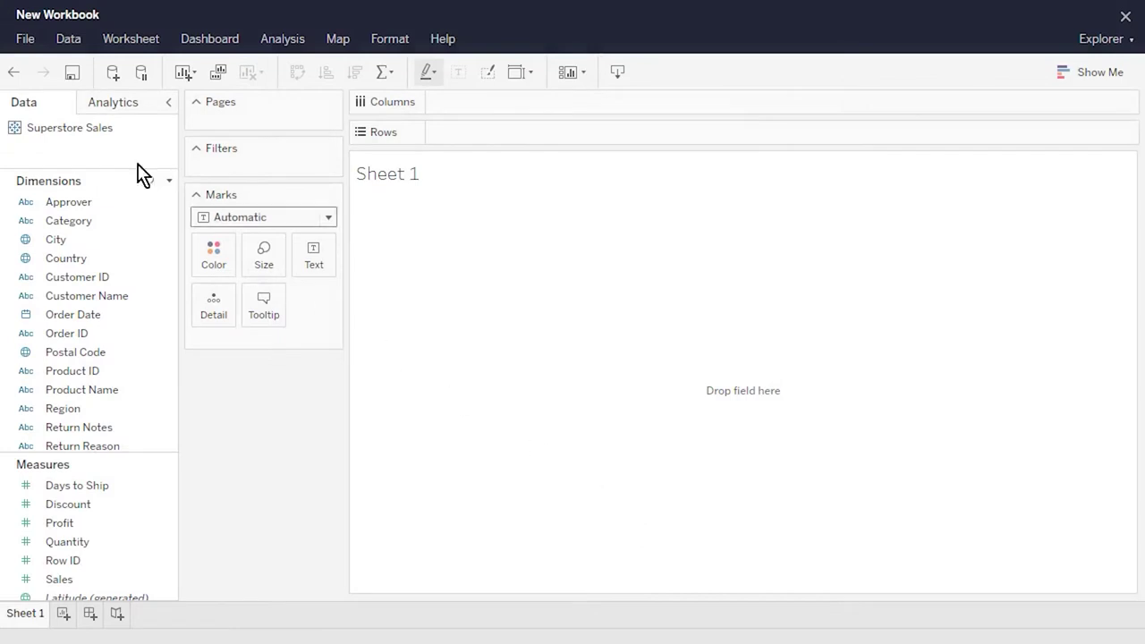
# Step: Close the new workbook without saving it
pyautogui.click(27, 40)
pyautogui.click(97, 146)
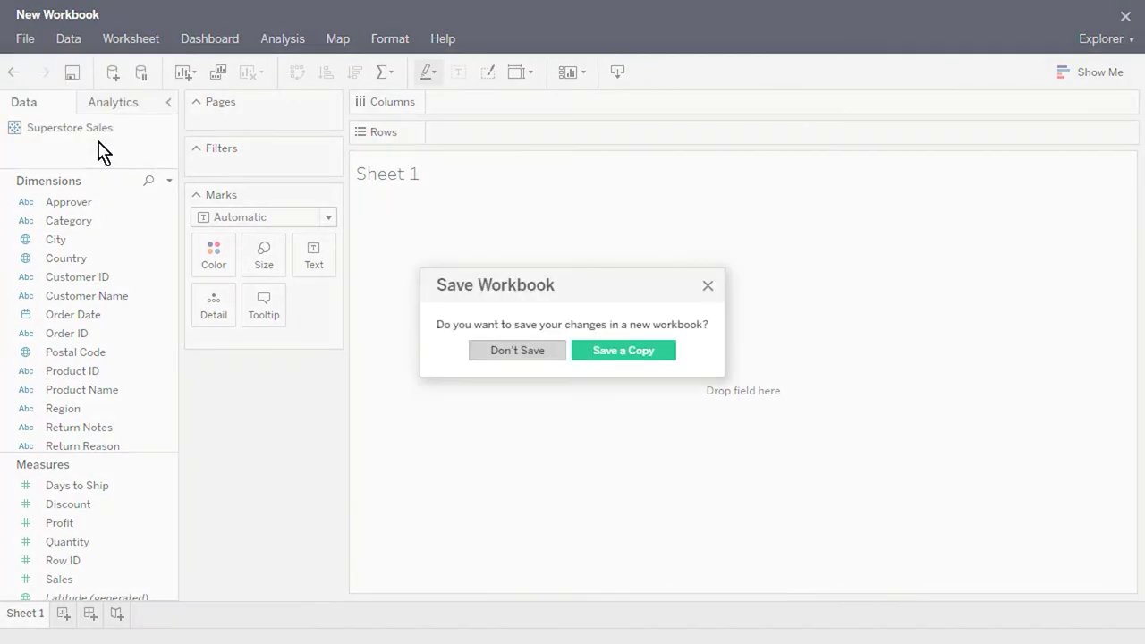
pyautogui.click(539, 367)
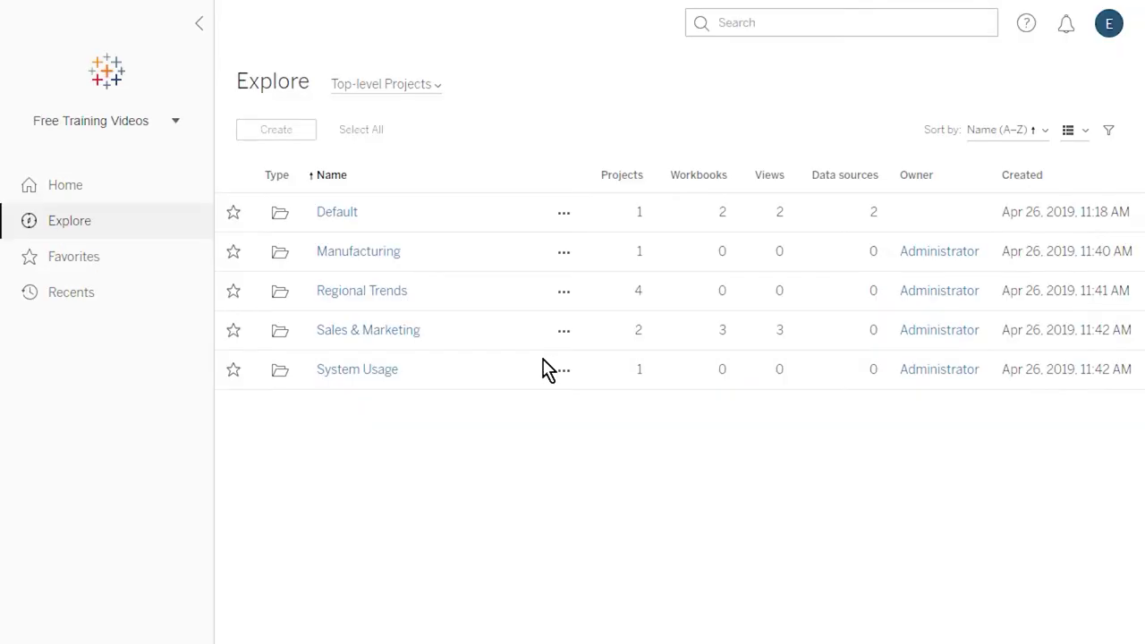
# Step: Go to the Home page and open the signed-in user's account settings
pyautogui.click(116, 189)
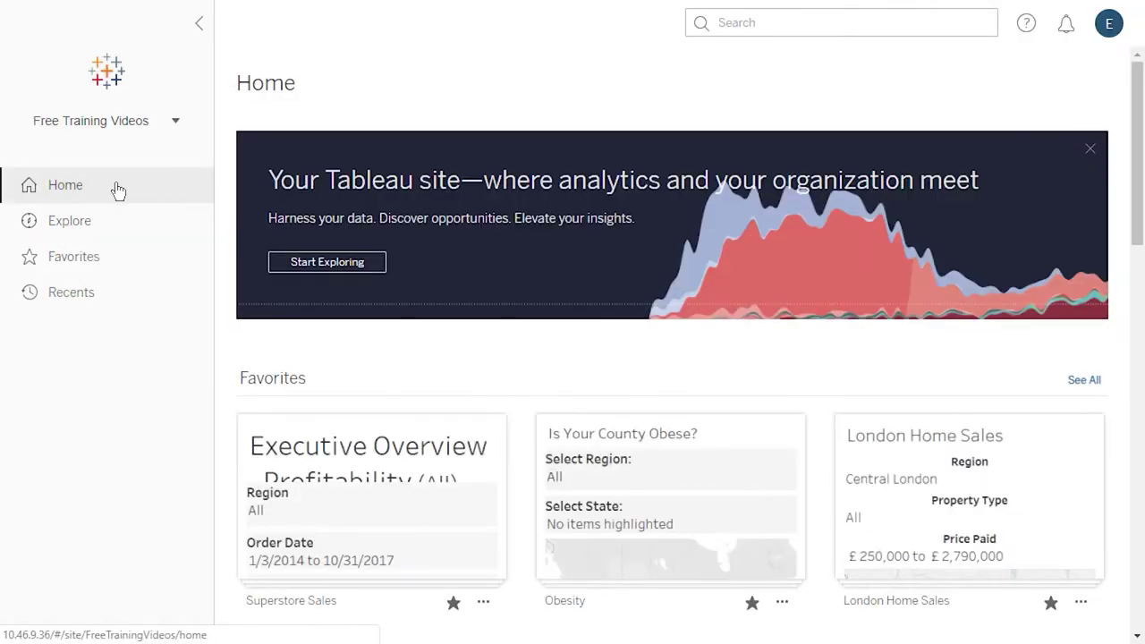
pyautogui.click(1107, 25)
pyautogui.click(1080, 79)
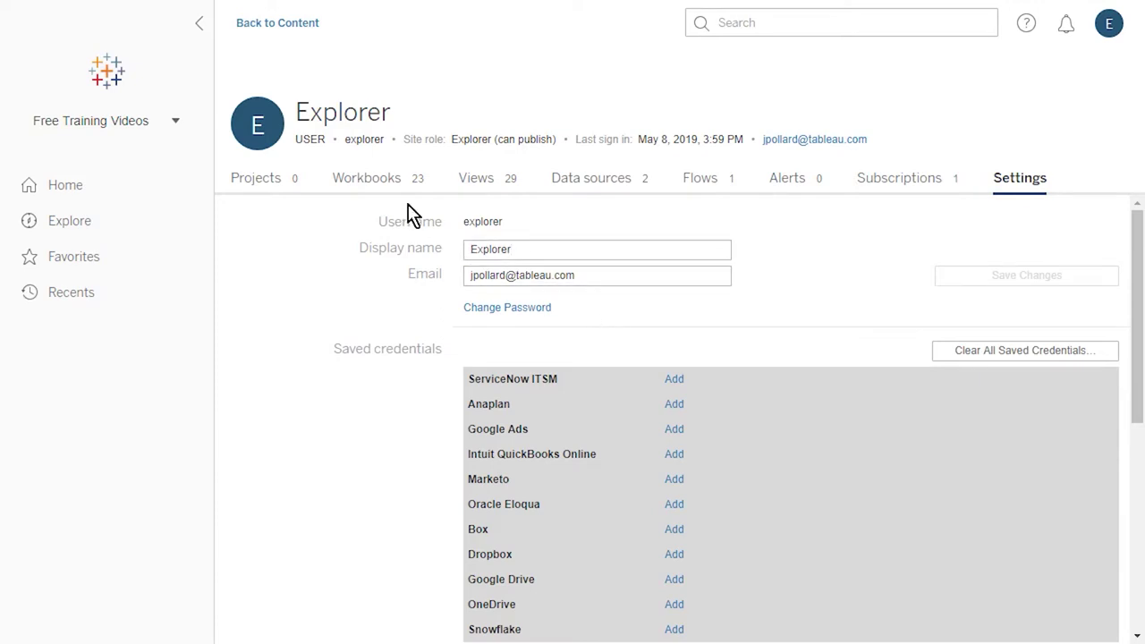
# Step: Look through the account's Workbooks, Views, Data sources, Flows, Alerts and Subscriptions
pyautogui.click(386, 180)
pyautogui.click(523, 184)
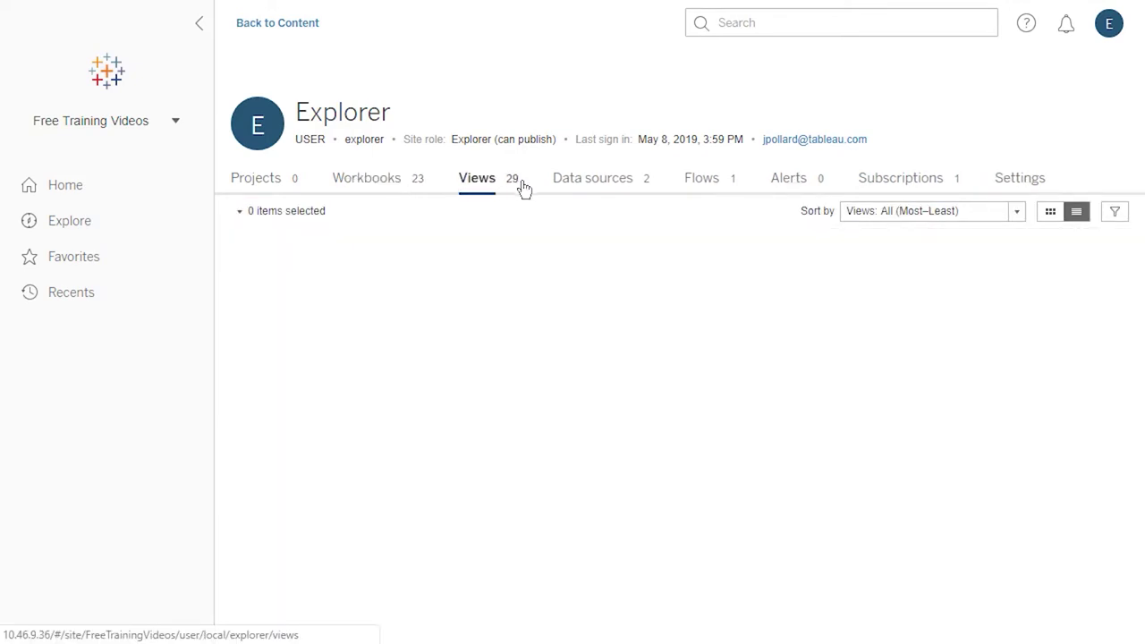
pyautogui.click(648, 184)
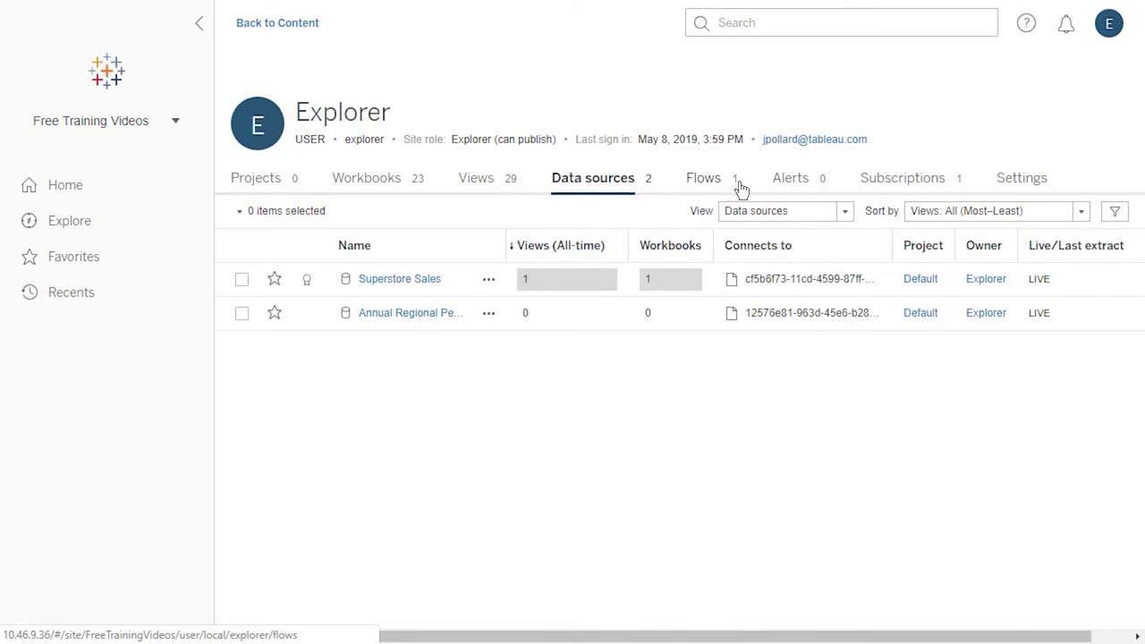
pyautogui.click(739, 185)
pyautogui.click(830, 189)
pyautogui.click(950, 191)
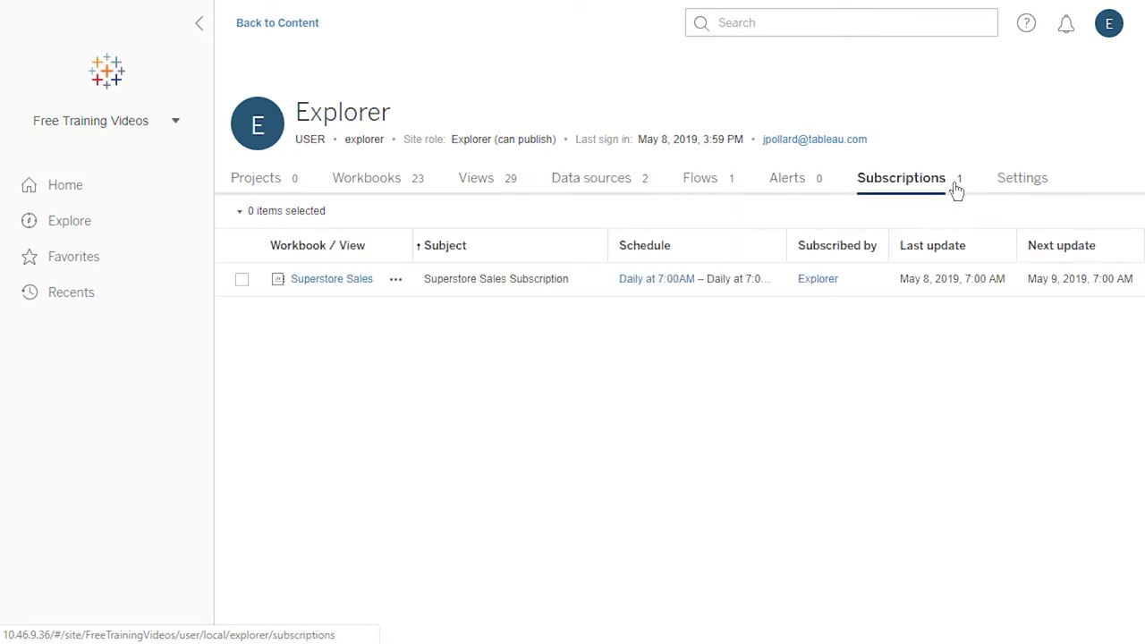
# Step: Return to the Home page content and show the available help options
pyautogui.click(294, 30)
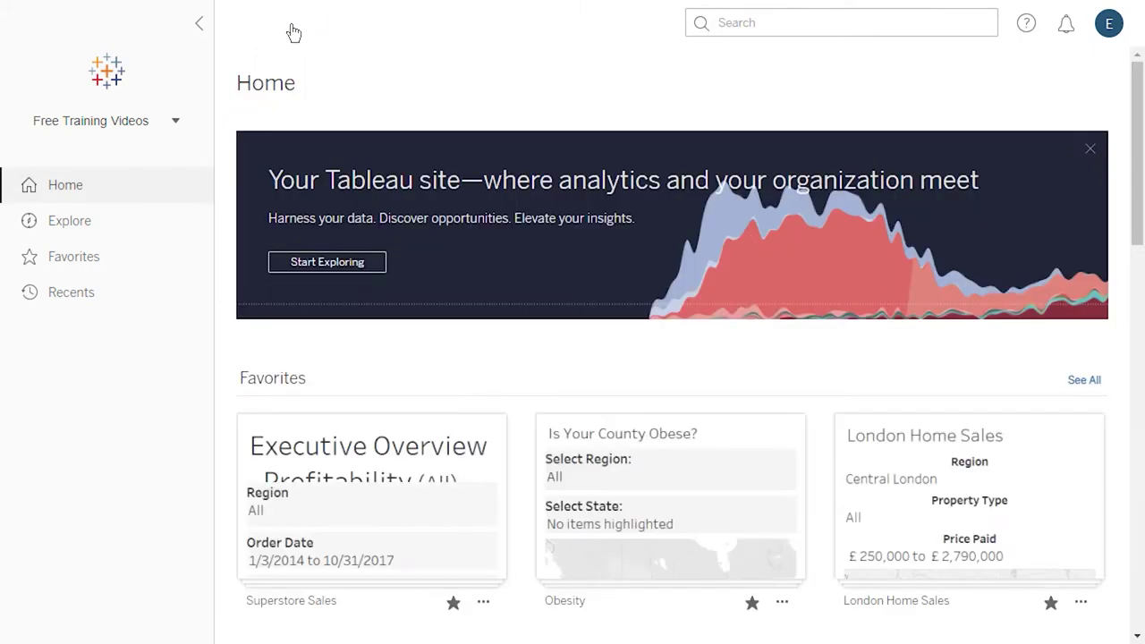
pyautogui.click(1026, 25)
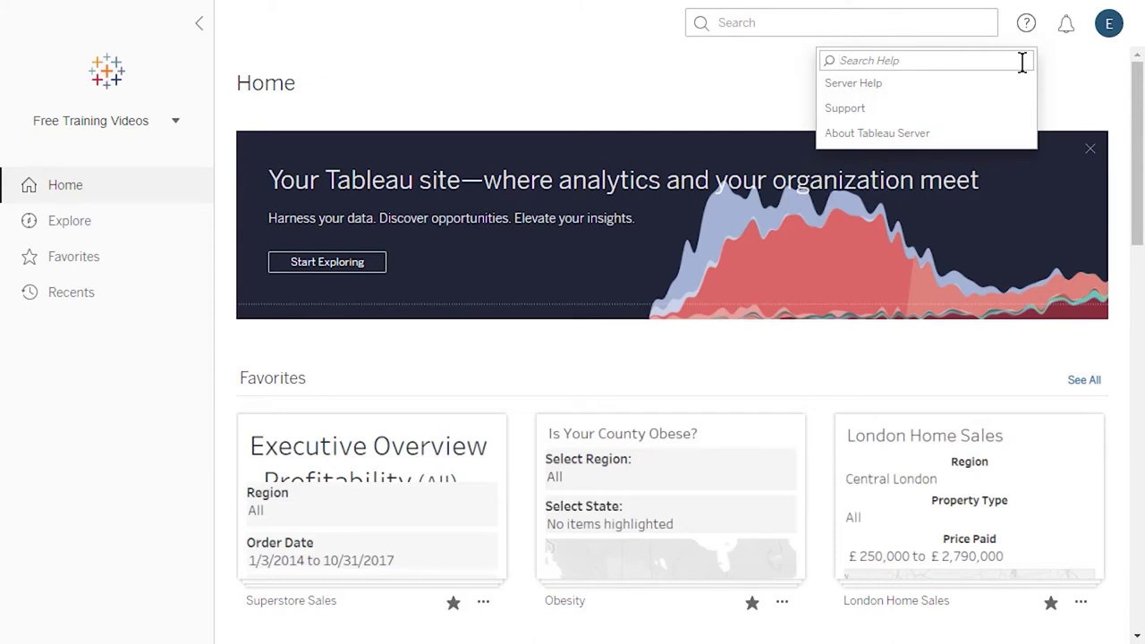
pyautogui.click(1048, 76)
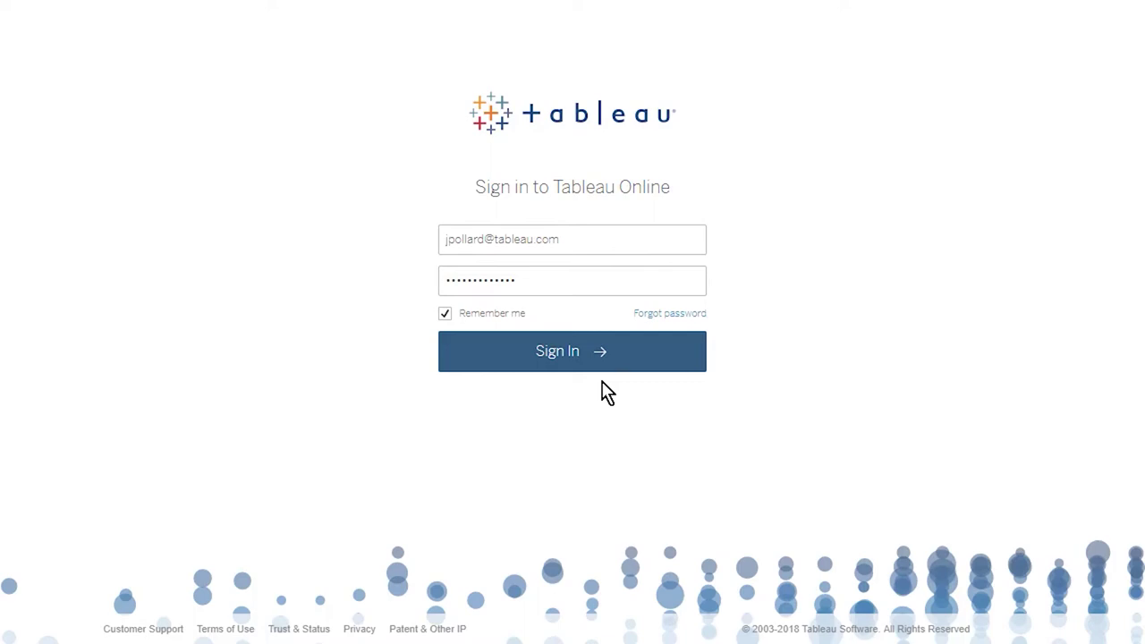
# Step: Sign in to Tableau Online and open the Superstore data source in the Ask Data project
pyautogui.click(575, 359)
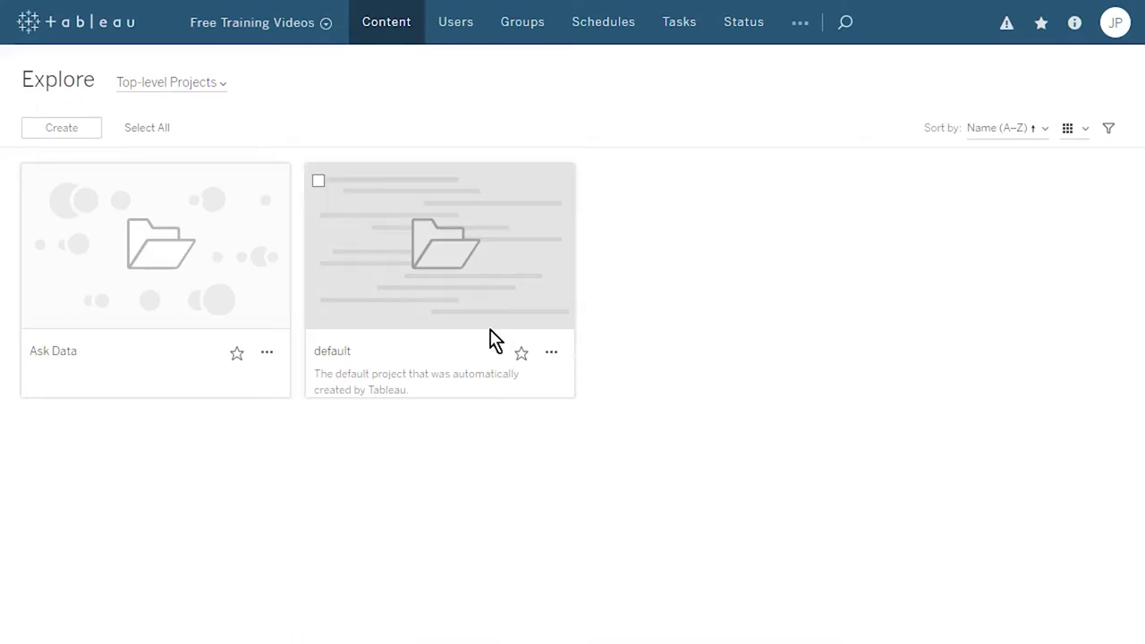
pyautogui.click(174, 264)
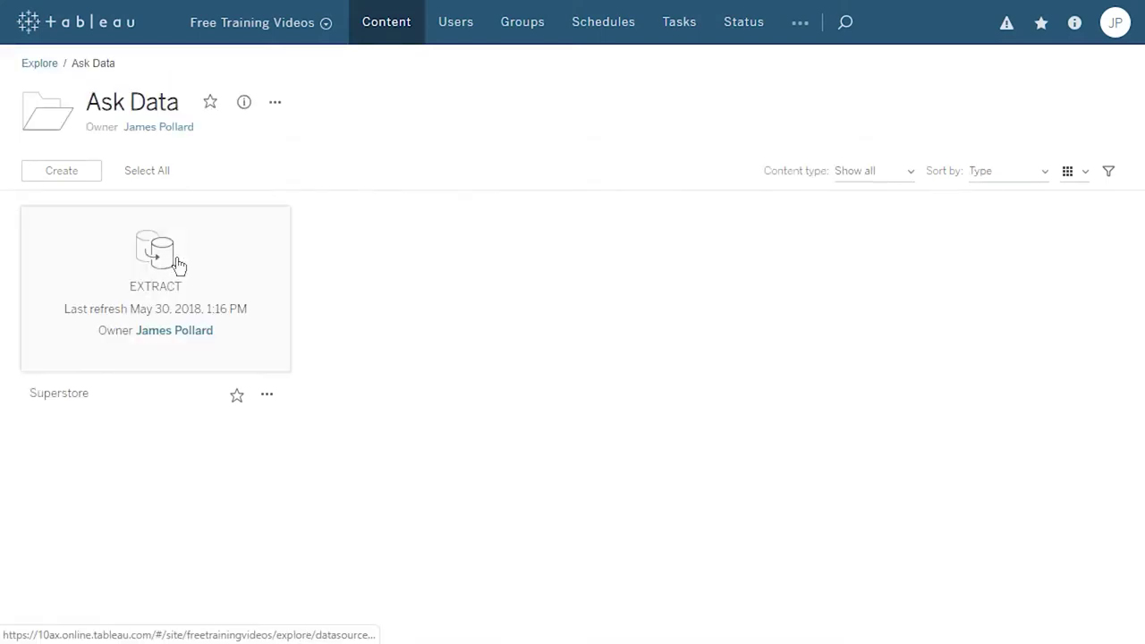
pyautogui.click(198, 288)
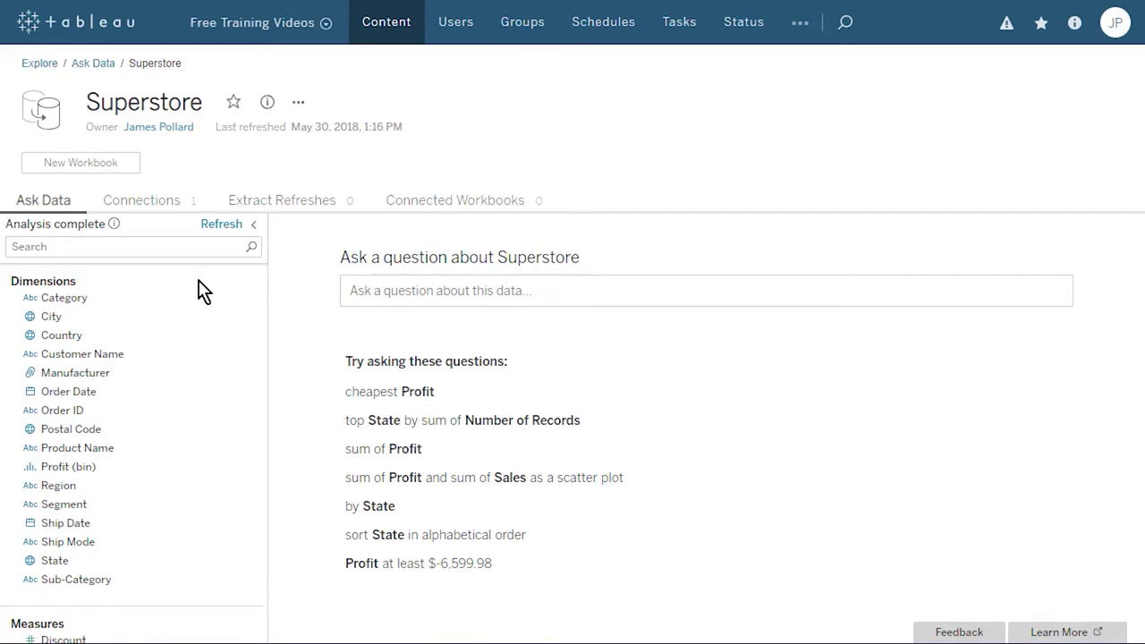
# Step: Review the Superstore fields and ask the data source "How much profit did we make?"
pyautogui.moveTo(177, 301)
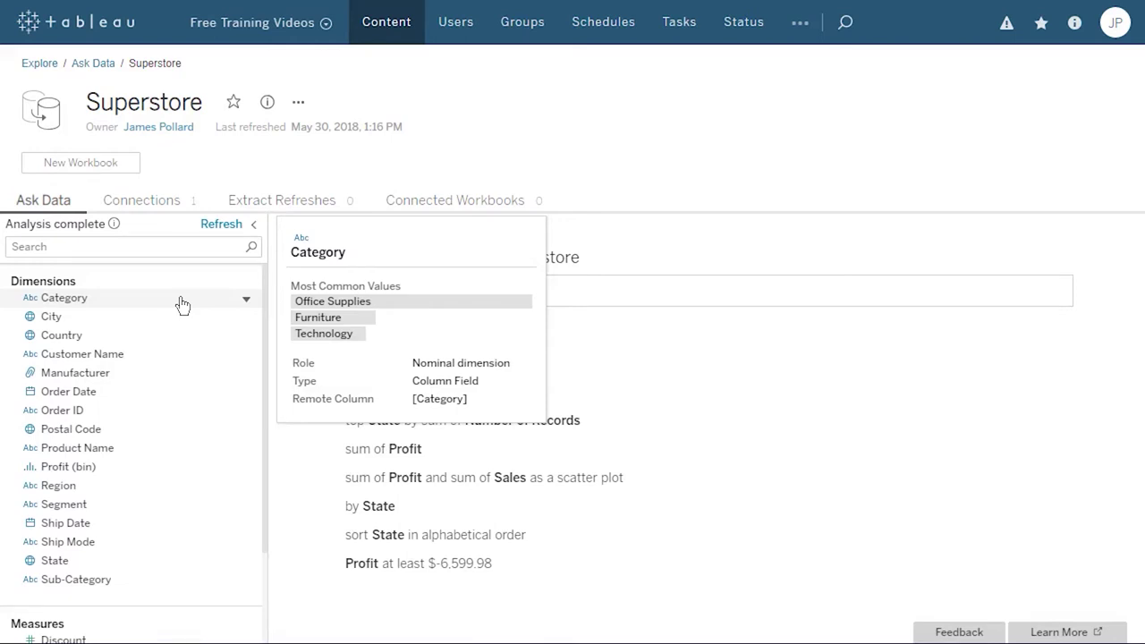
pyautogui.scroll(-3, 170, 430)
pyautogui.moveTo(164, 524)
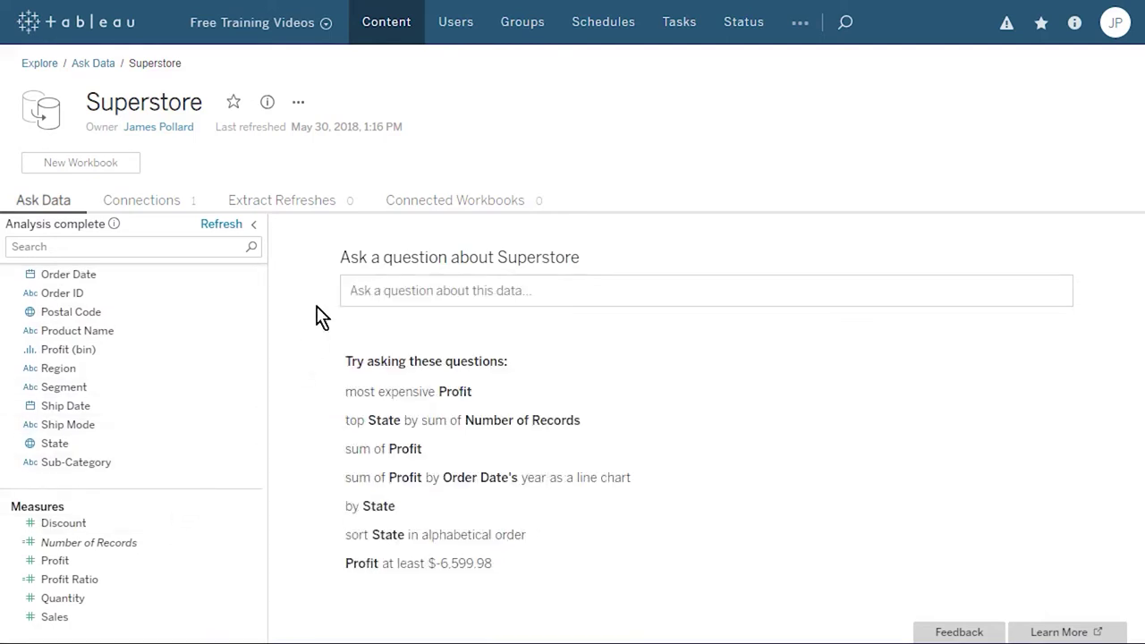
pyautogui.click(356, 291)
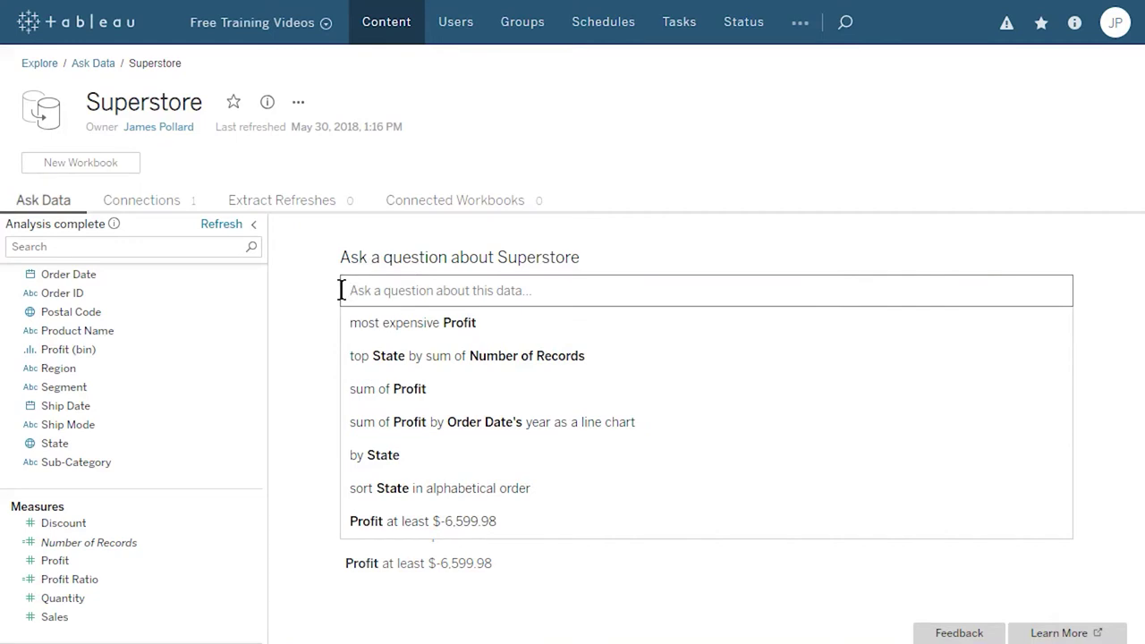
pyautogui.write('How much profit did we make?')
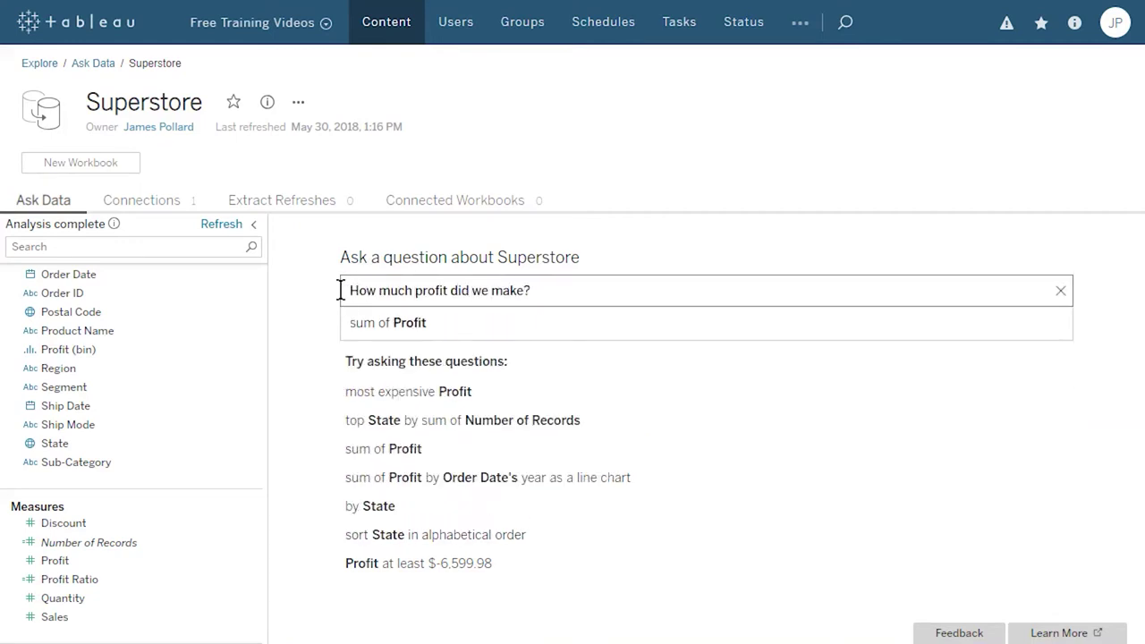
pyautogui.press('Return')
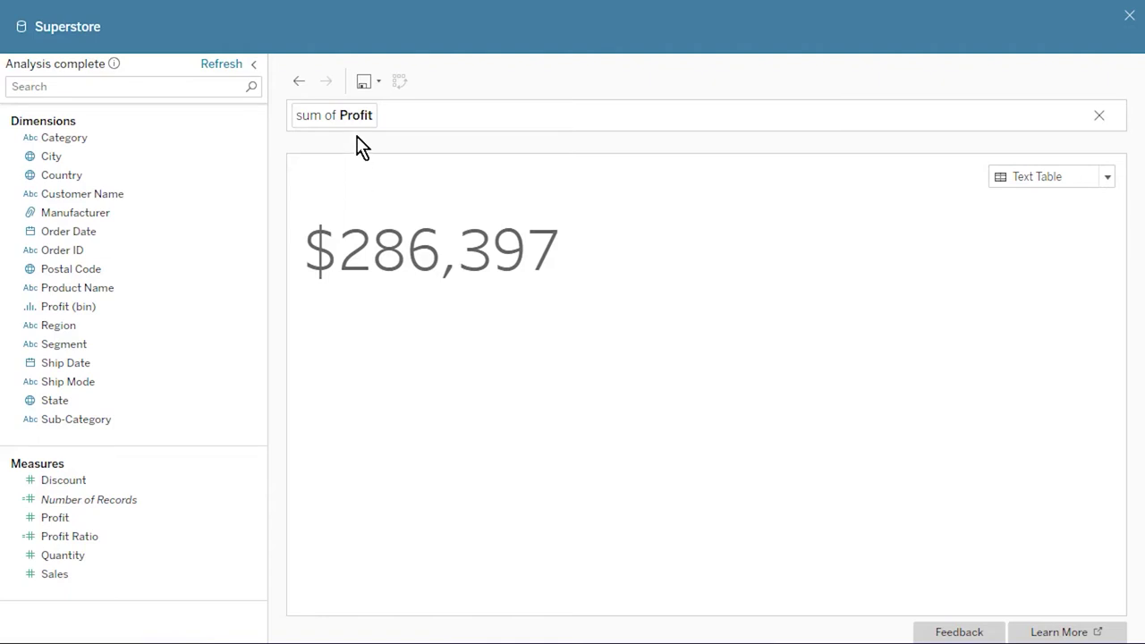
# Step: Extend the profit question with "by quarter" to break it down by Order Date's quarter
pyautogui.click(419, 114)
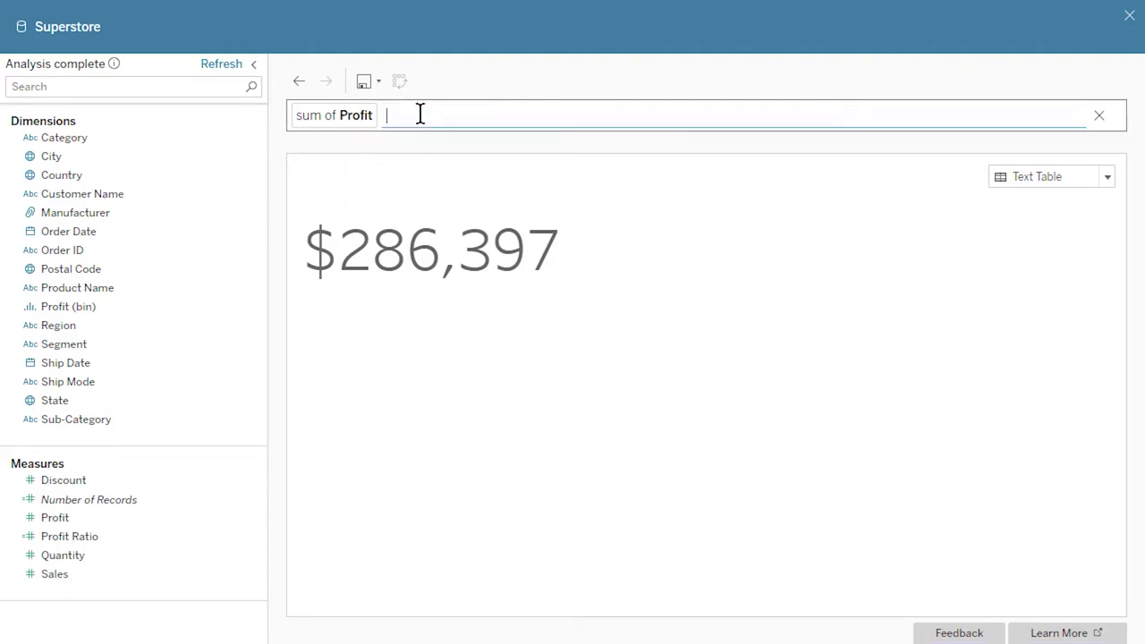
pyautogui.write('by quarter')
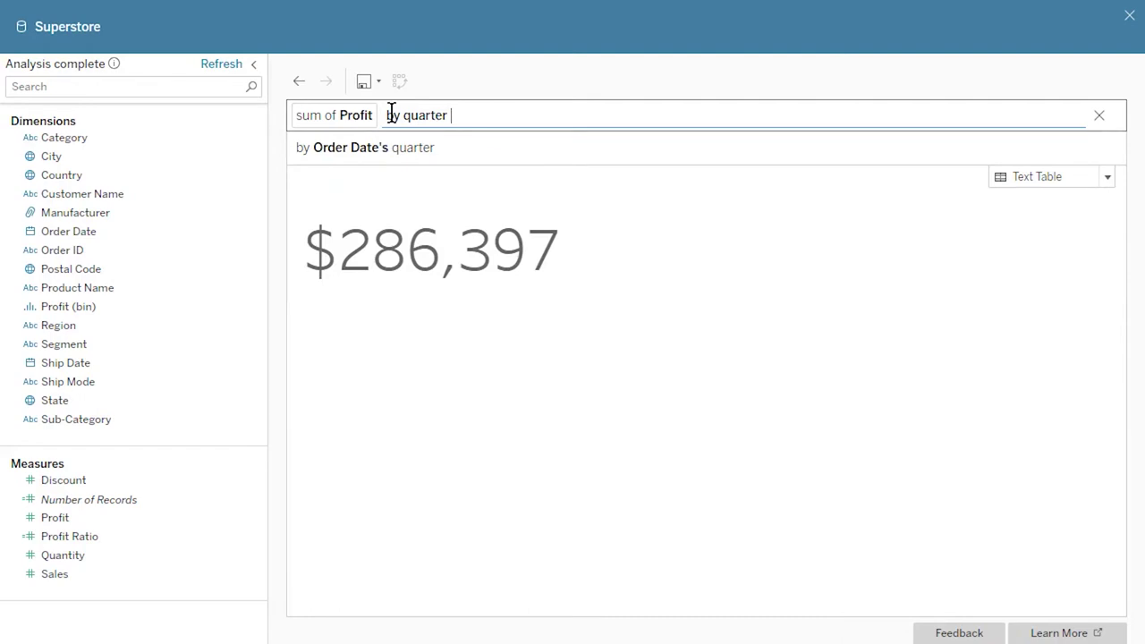
pyautogui.press('Return')
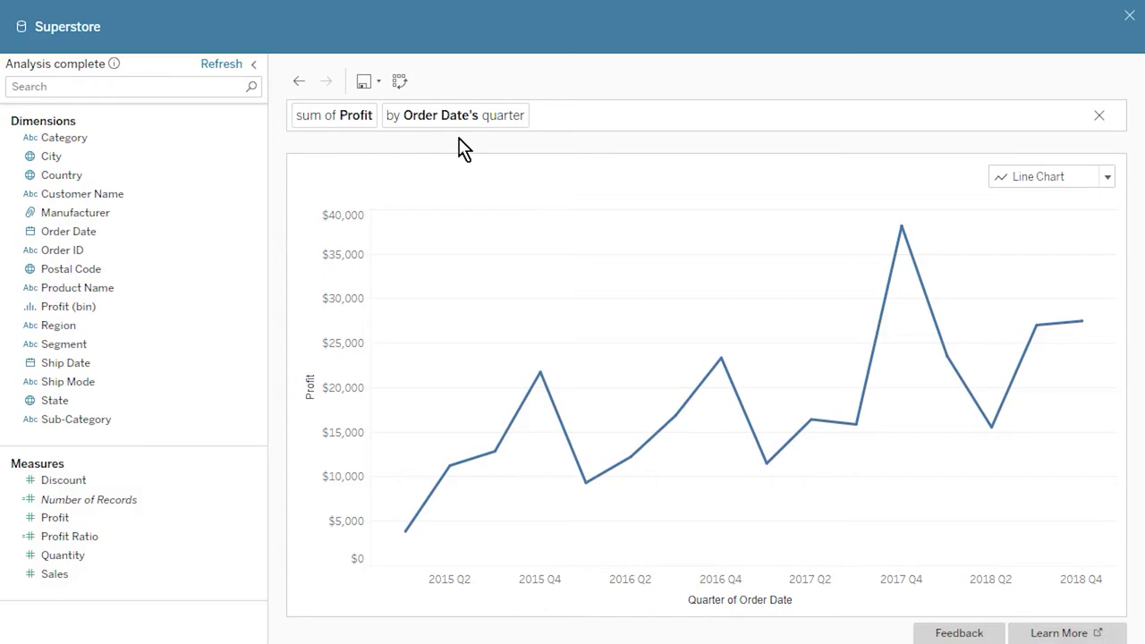
# Step: Clear the current question and ask "How many customers do we have?"
pyautogui.click(1100, 120)
pyautogui.click(1136, 130)
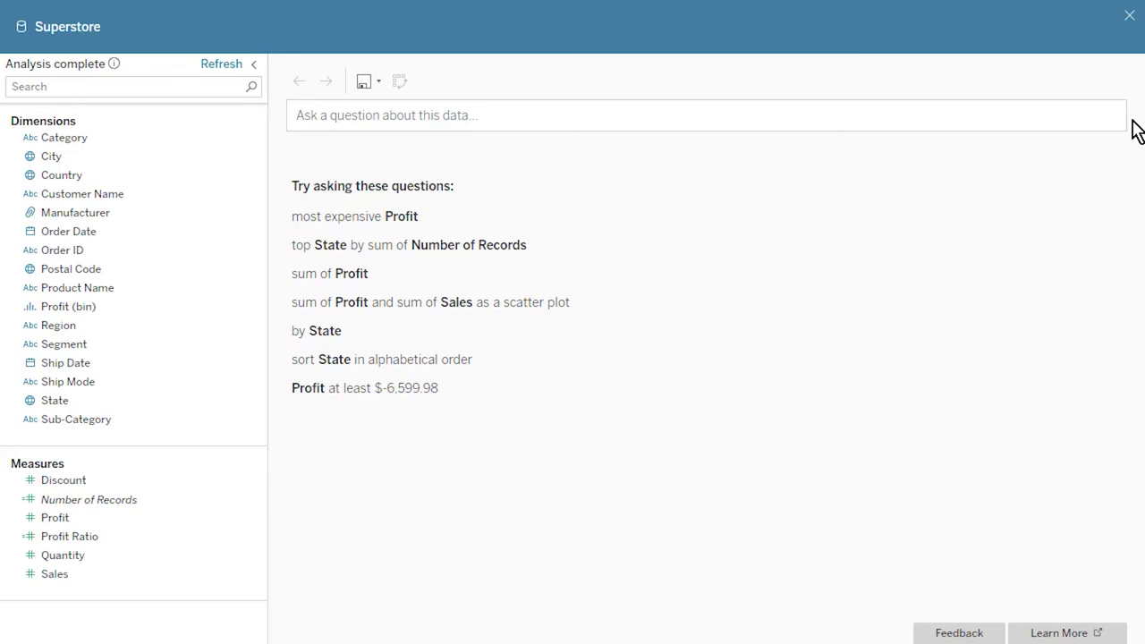
pyautogui.click(1114, 116)
pyautogui.write('How many cu')
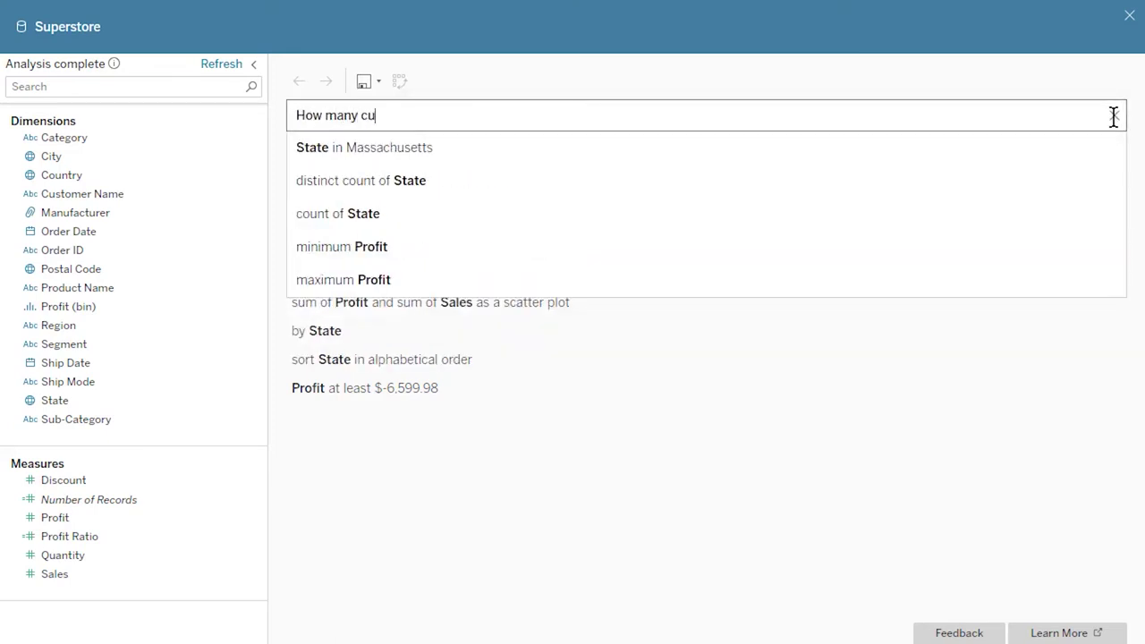
pyautogui.write('stomers do we have?')
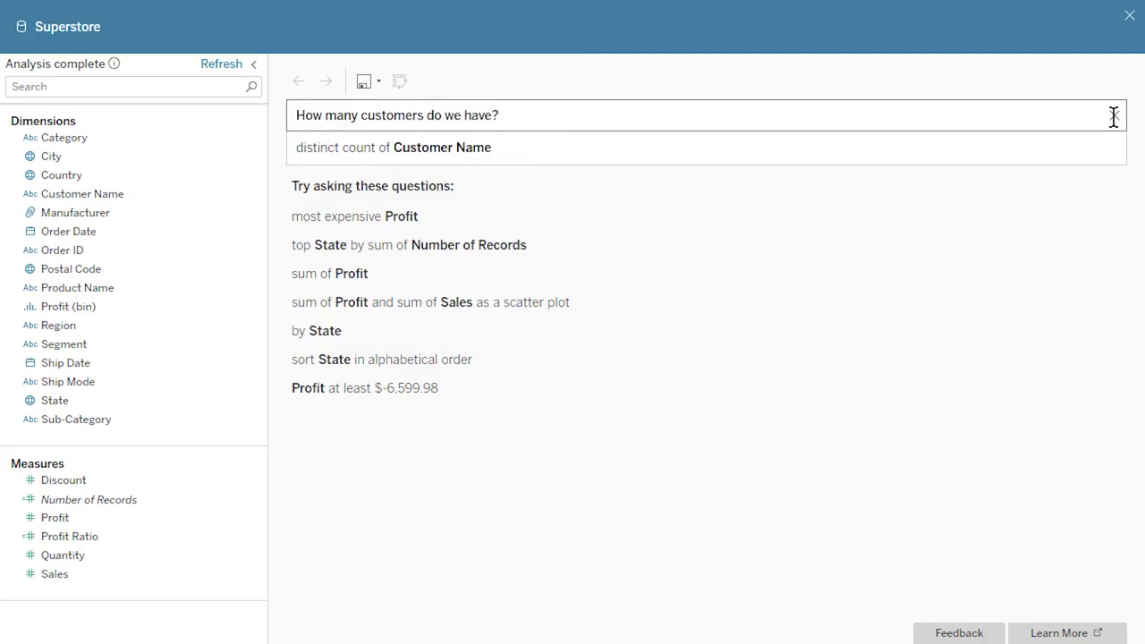
pyautogui.press('Return')
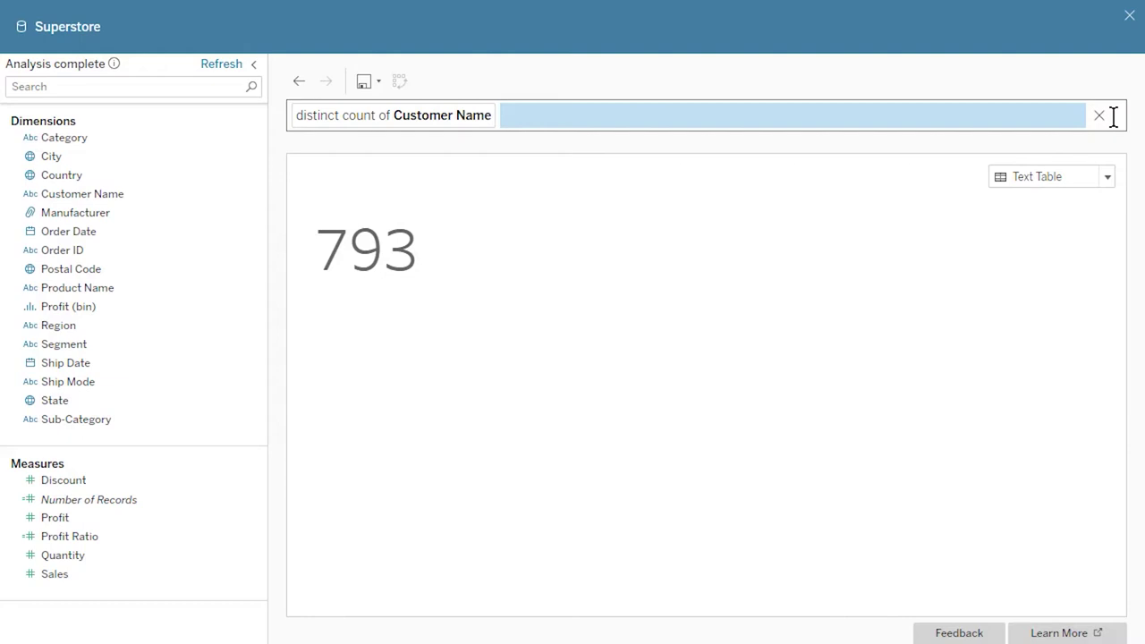
# Step: Change the Customer Name aggregation first to Count and after that to Group By, accepting each change
pyautogui.click(325, 126)
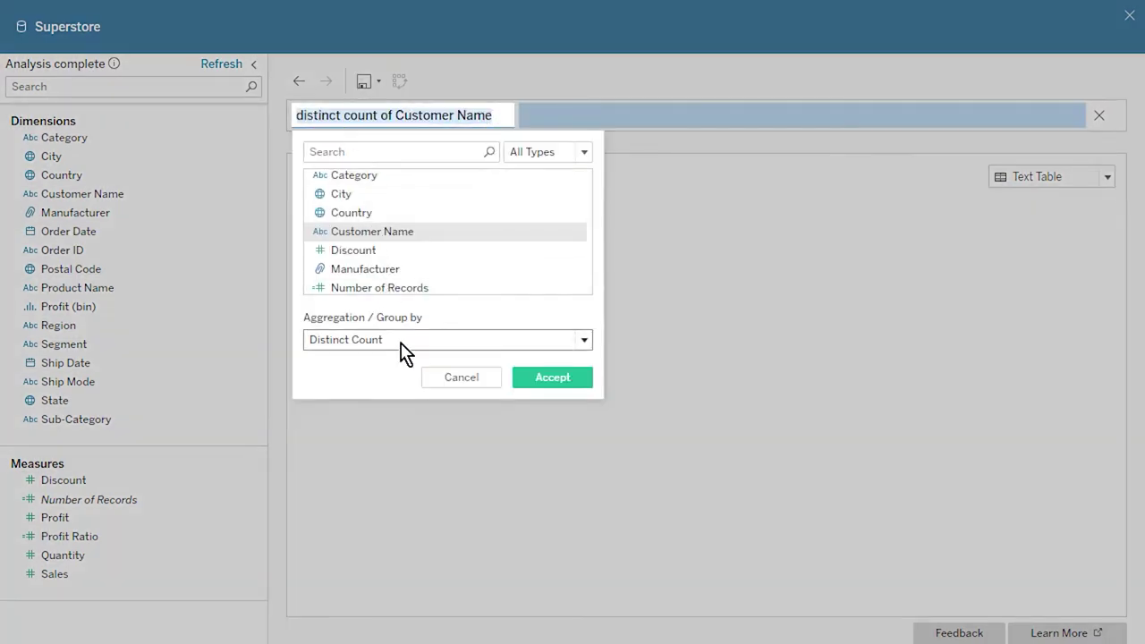
pyautogui.click(400, 341)
pyautogui.click(402, 367)
pyautogui.click(543, 383)
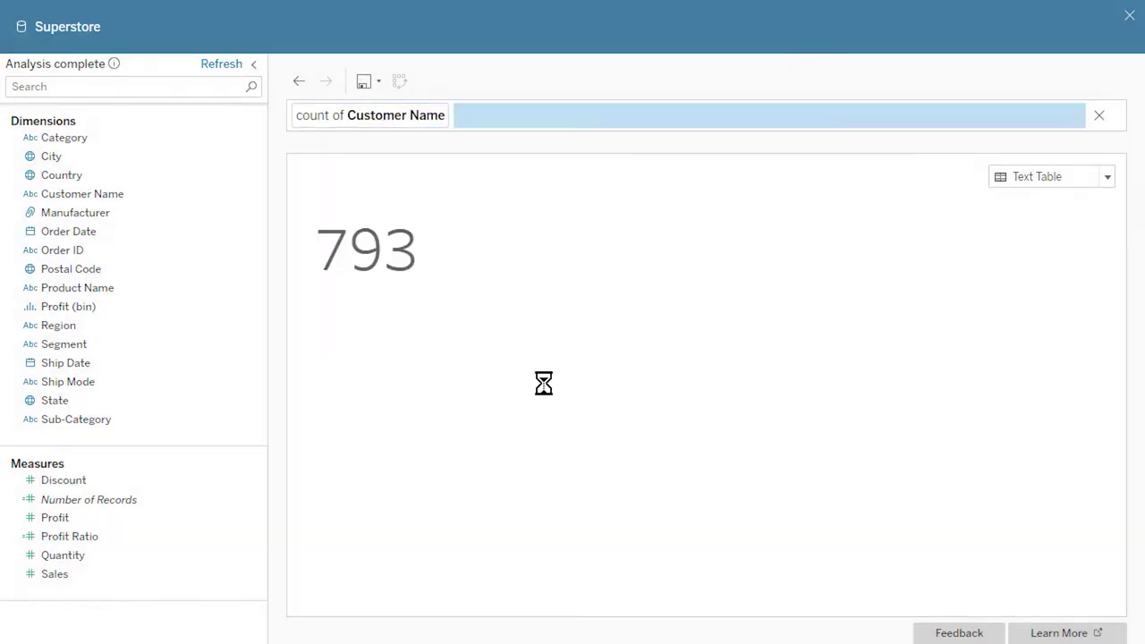
pyautogui.click(356, 120)
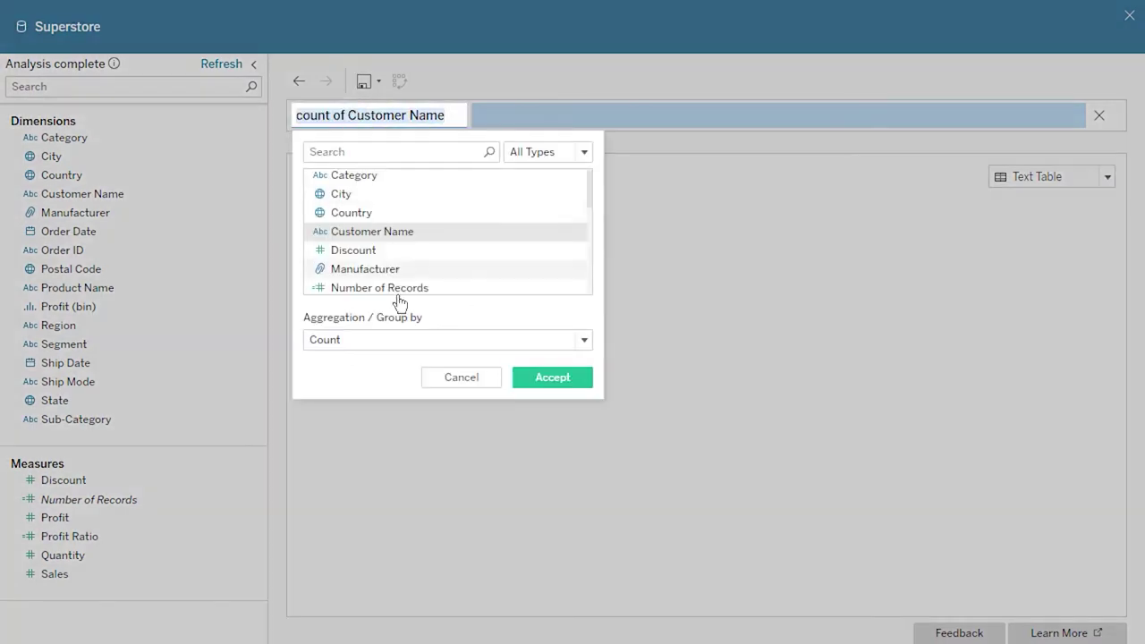
pyautogui.click(403, 345)
pyautogui.click(411, 402)
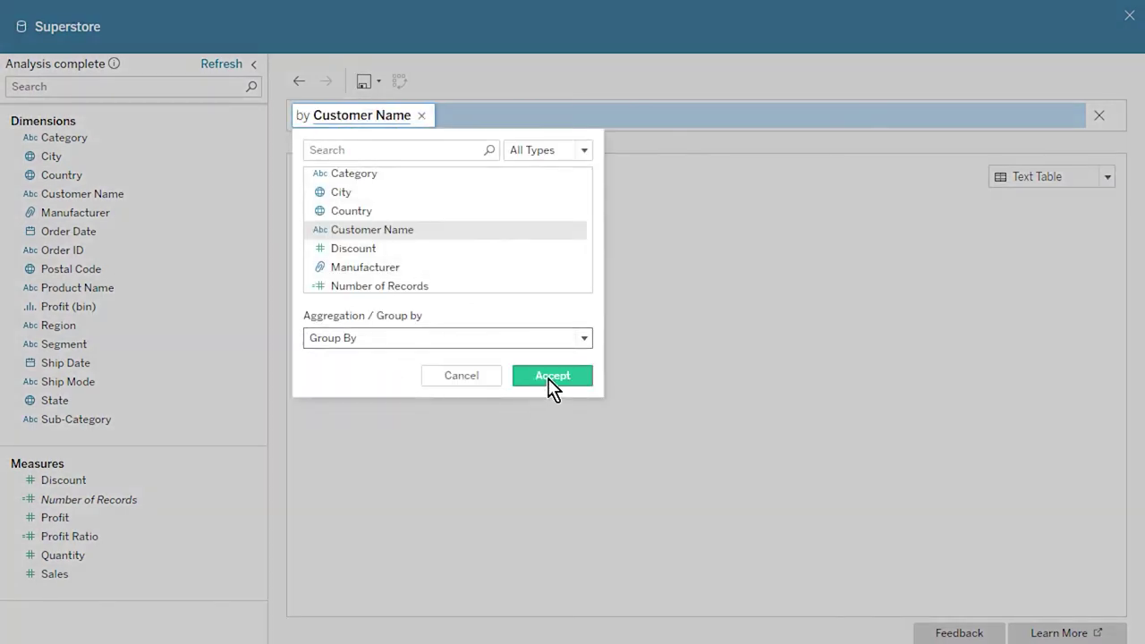
pyautogui.click(548, 376)
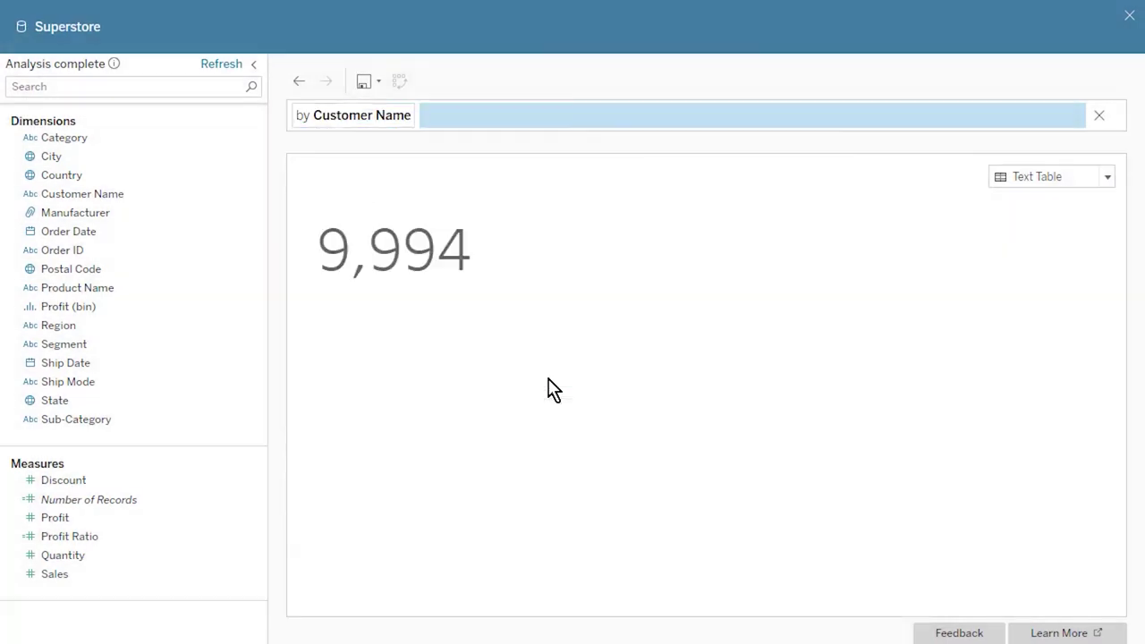
# Step: Clear the customer question and ask "What was the average profit per year?"
pyautogui.click(1099, 119)
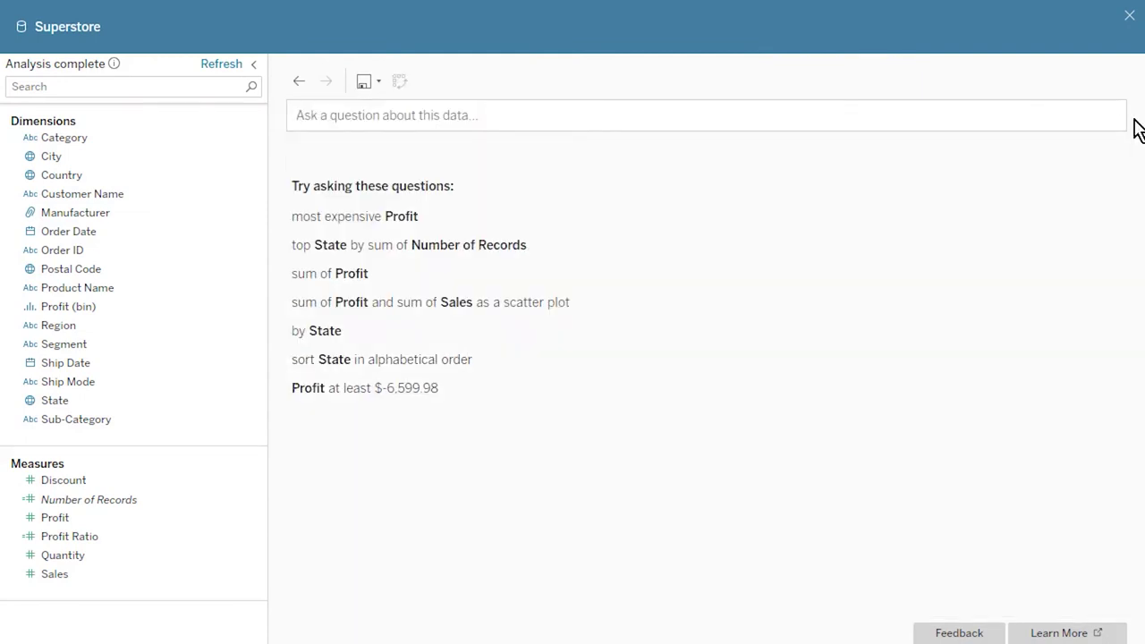
pyautogui.click(1086, 116)
pyautogui.write('What was the ')
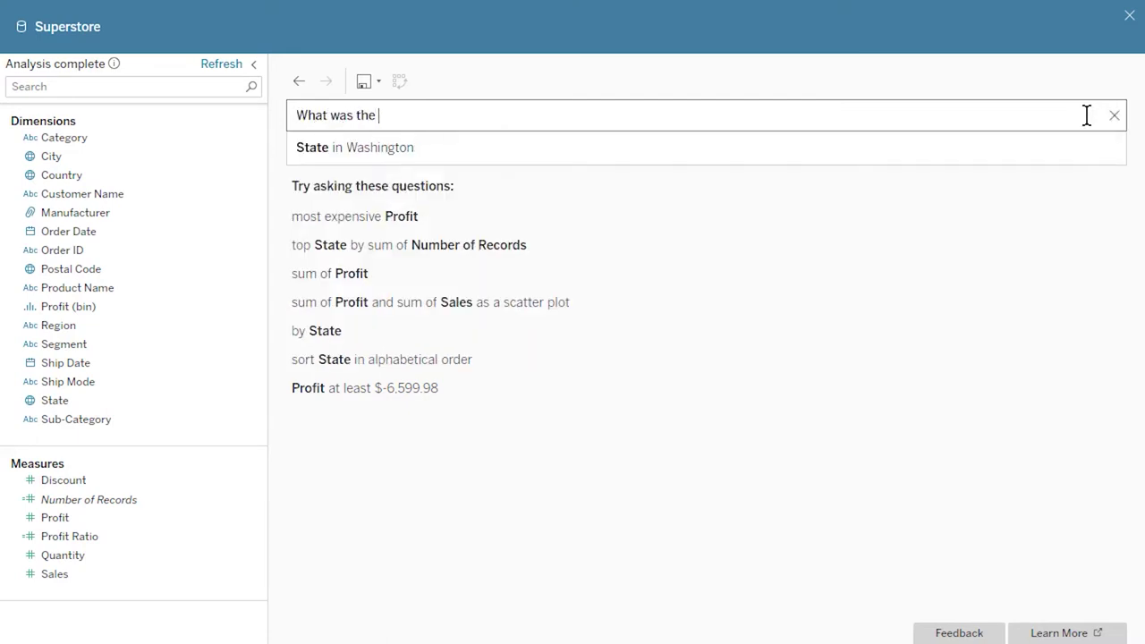
pyautogui.write('average profit per year?')
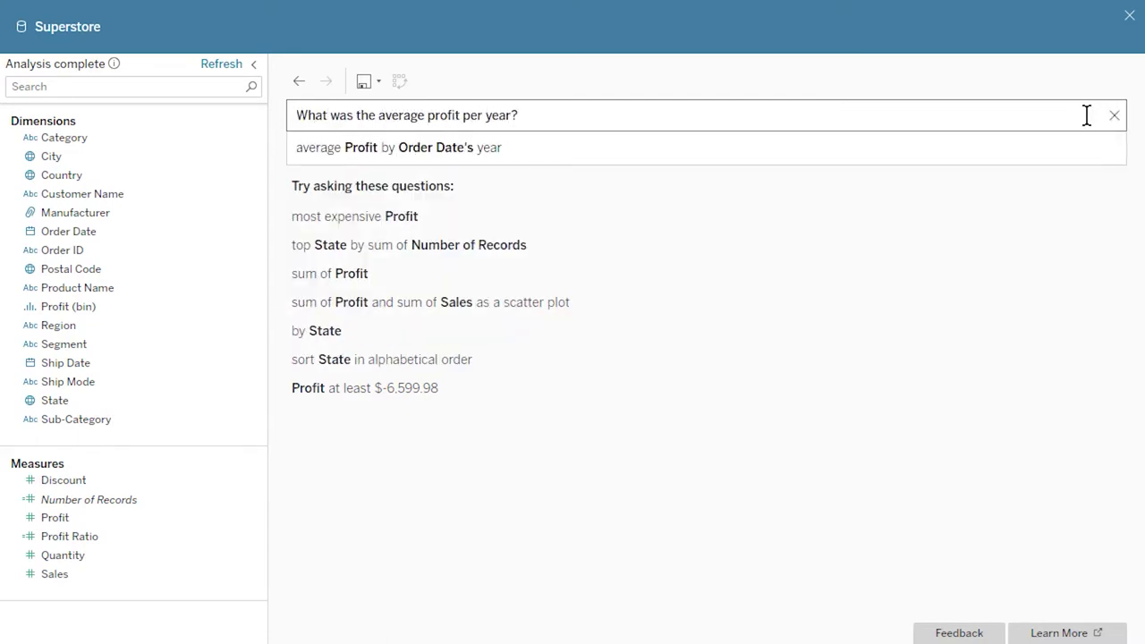
pyautogui.press('Return')
pyautogui.moveTo(386, 307)
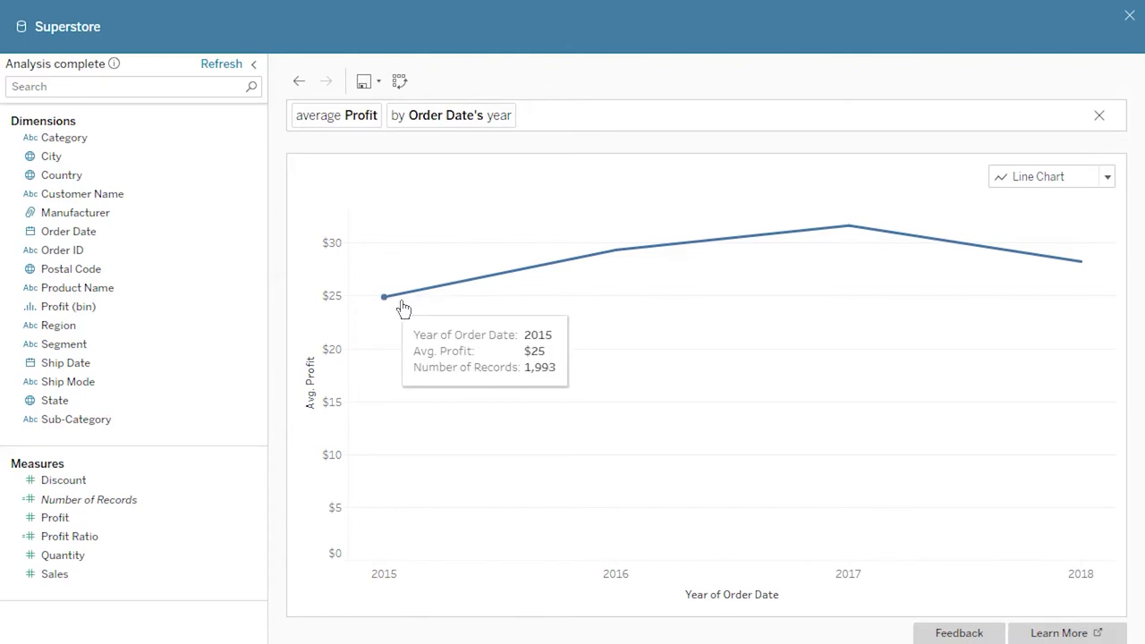
pyautogui.moveTo(586, 259)
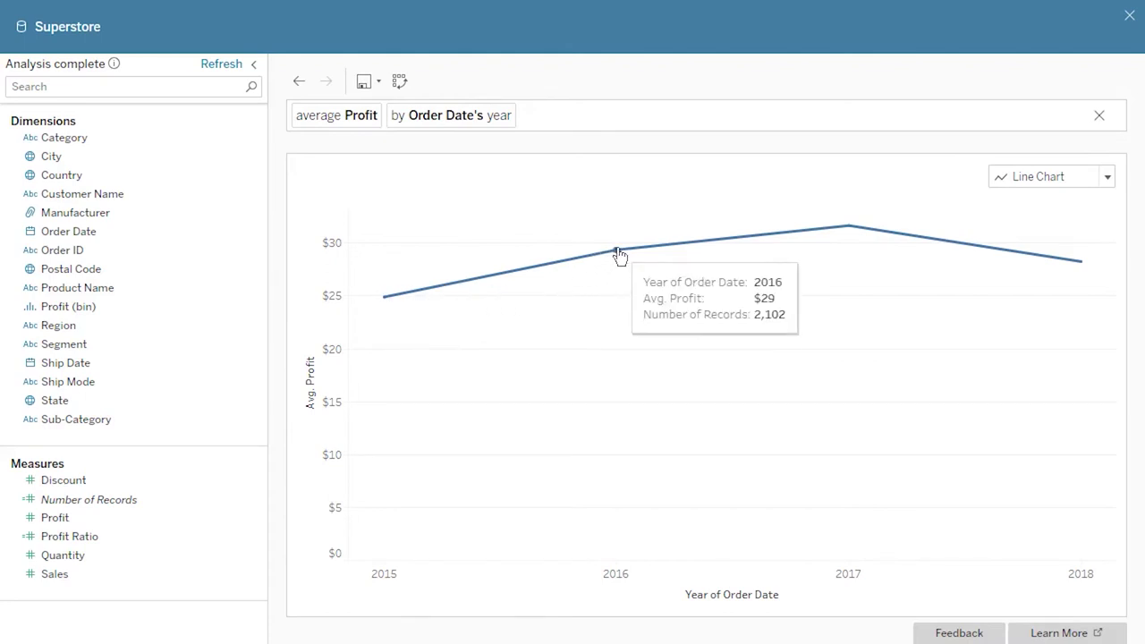
pyautogui.moveTo(848, 236)
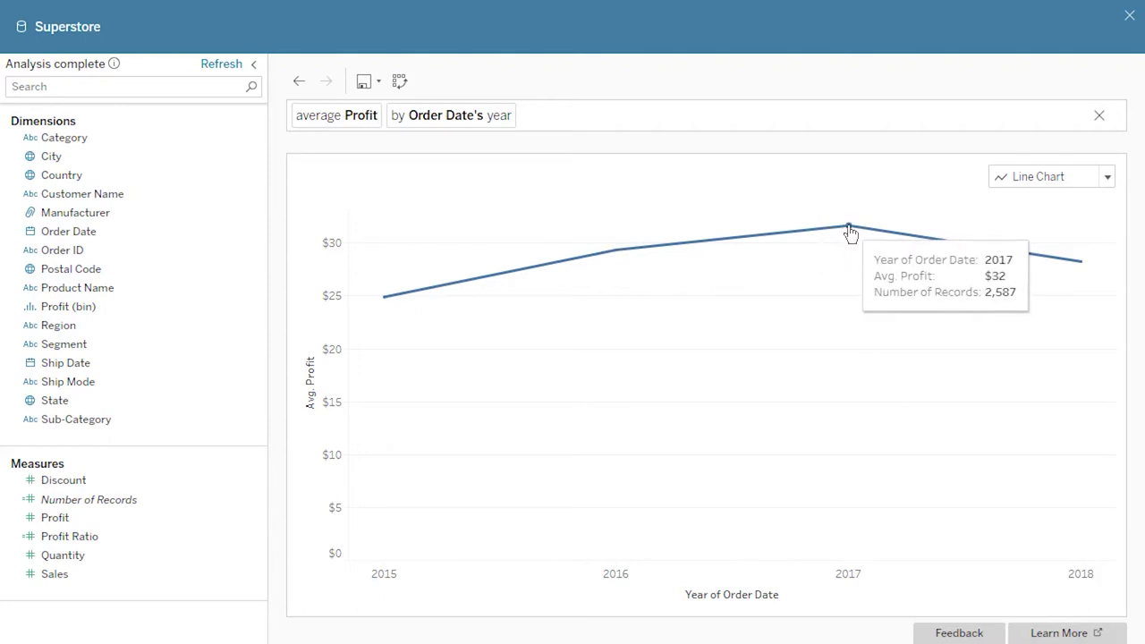
# Step: Change the Profit aggregation to Sum in the yearly question and inspect the data points for 2015, 2016 and 2017
pyautogui.click(324, 116)
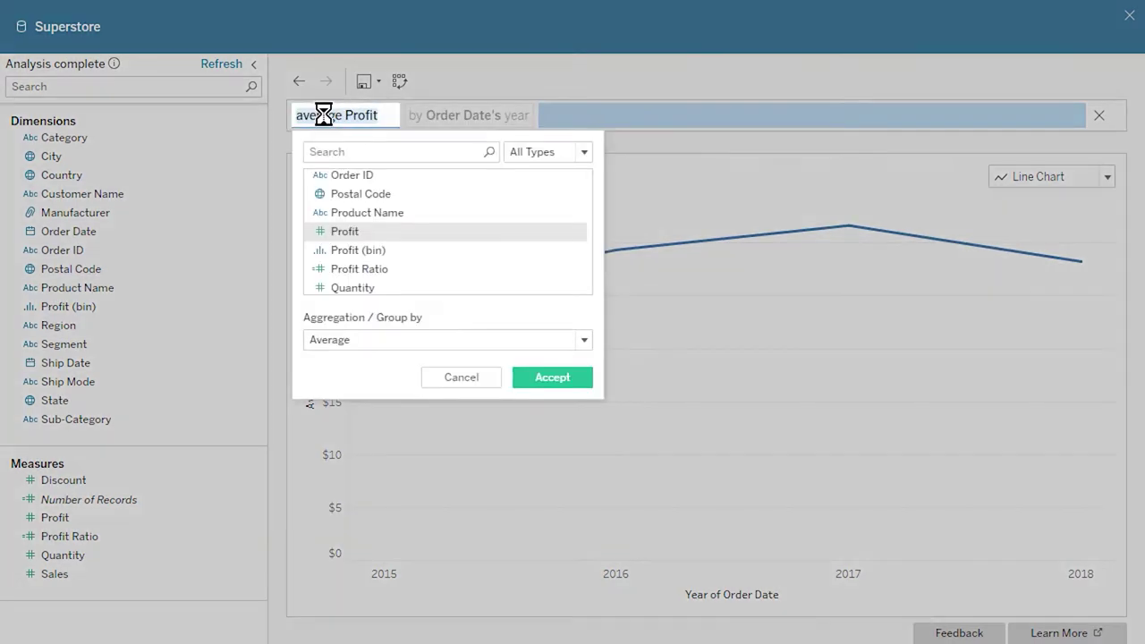
pyautogui.click(438, 347)
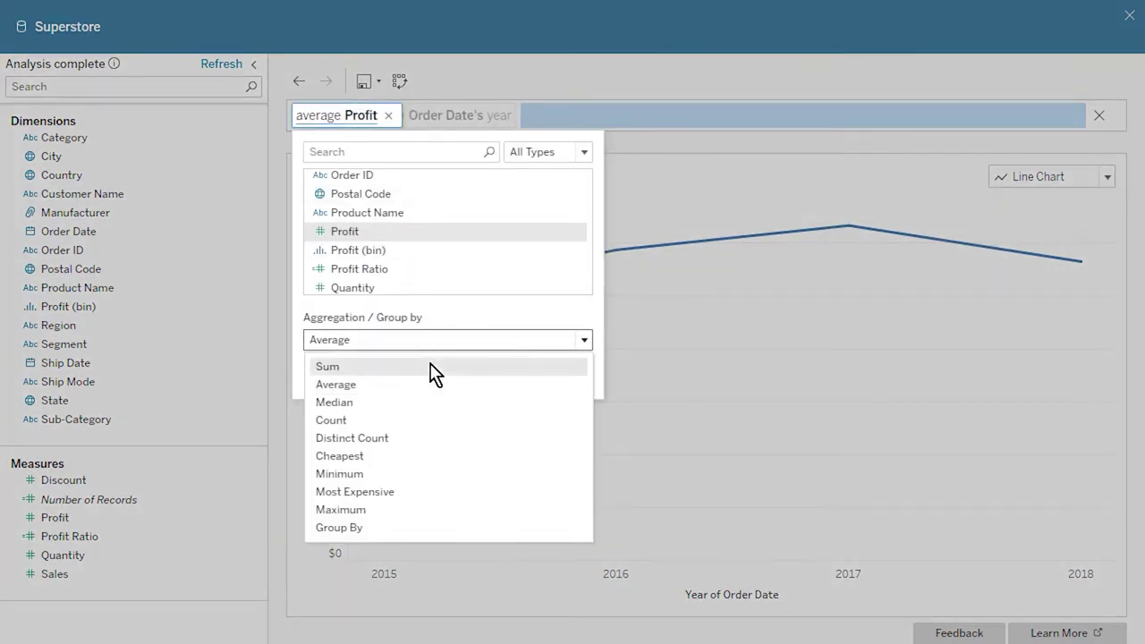
pyautogui.click(429, 368)
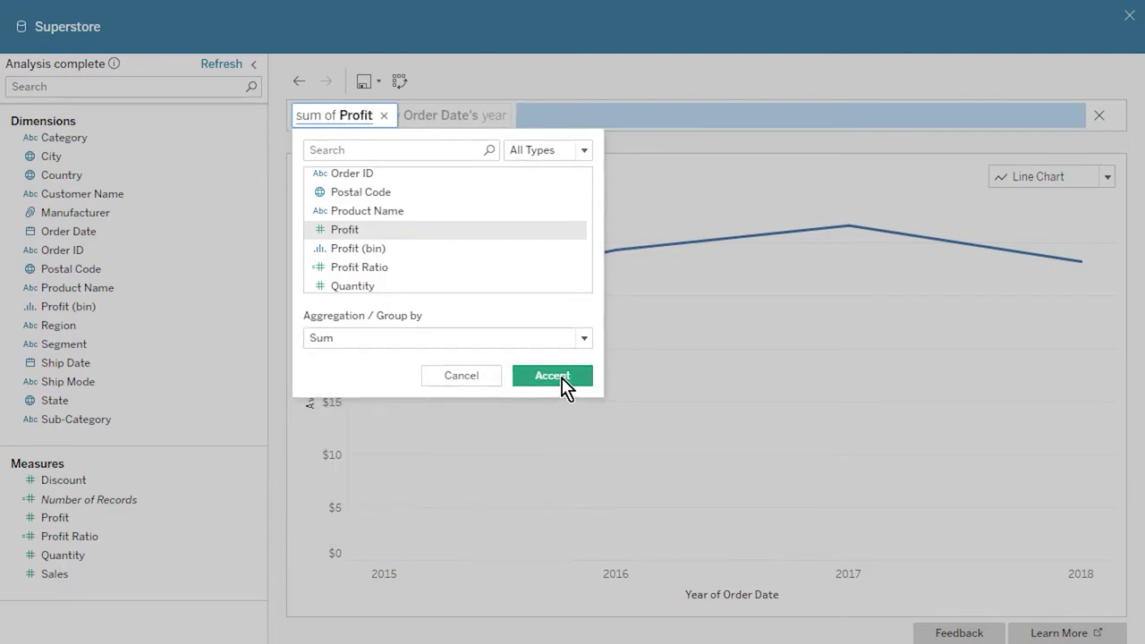
pyautogui.click(563, 380)
pyautogui.moveTo(414, 389)
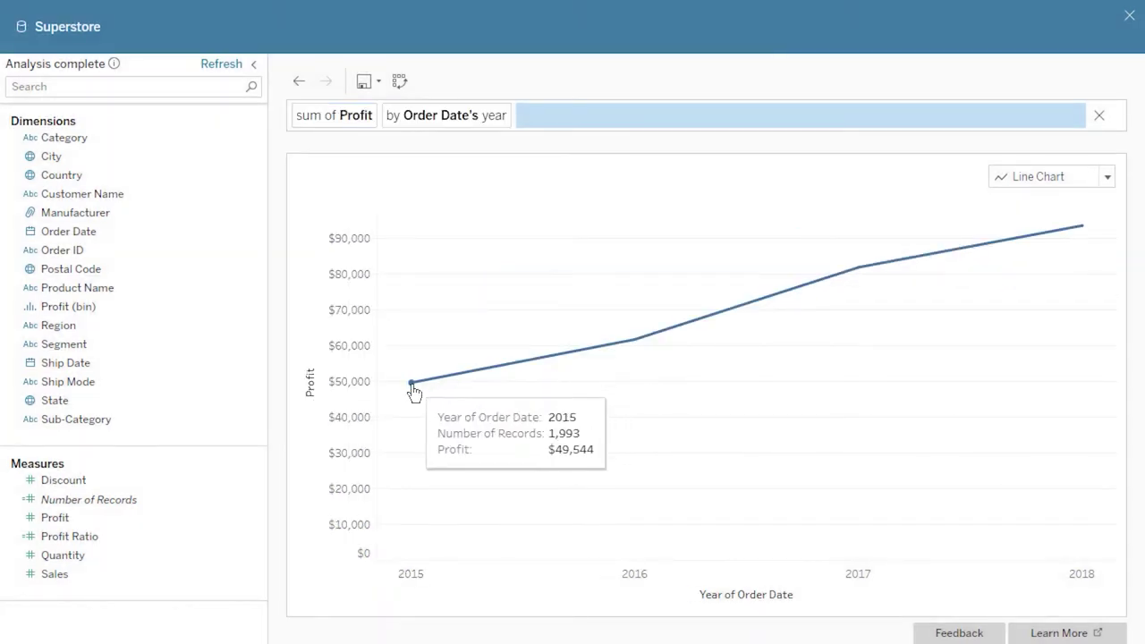
pyautogui.moveTo(603, 355)
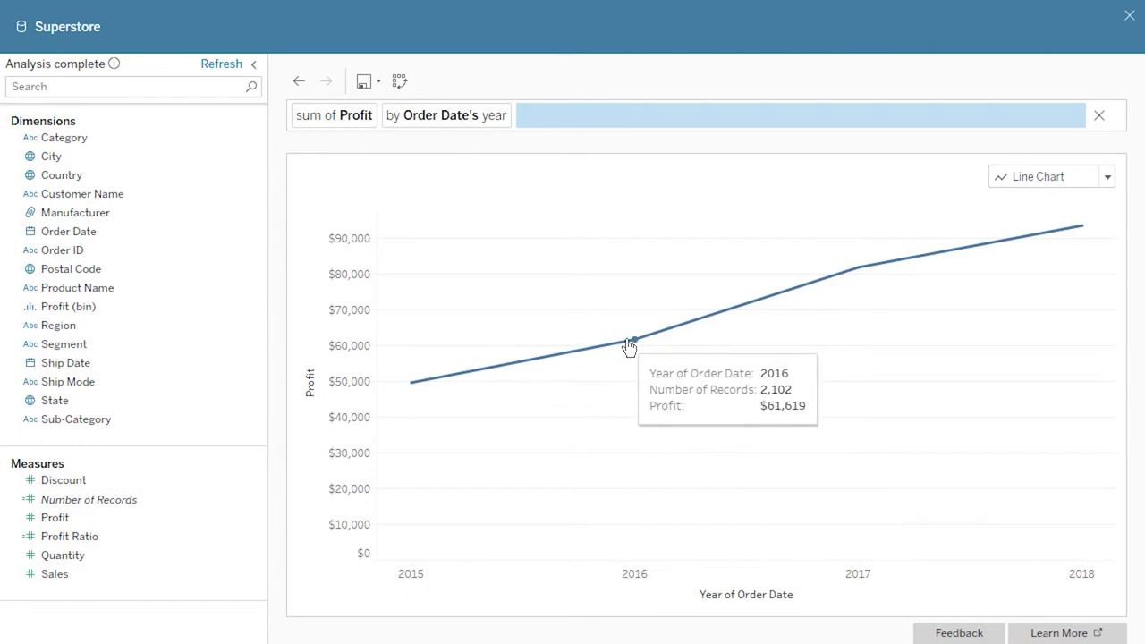
pyautogui.moveTo(849, 277)
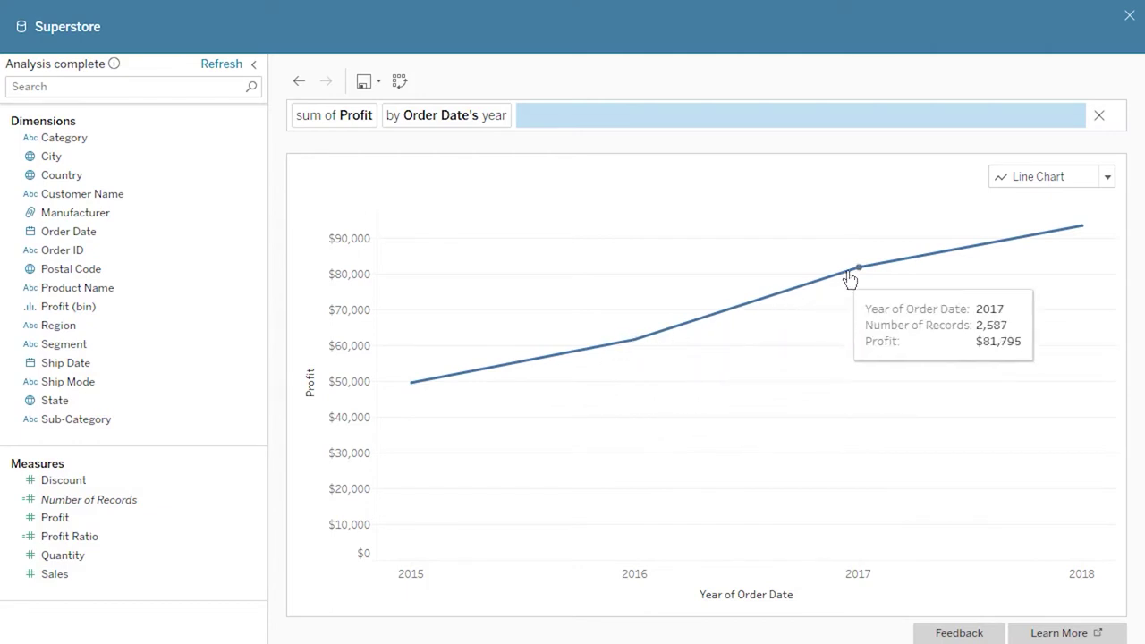
# Step: Clear the profit question and ask "What were our sales for the corporate segment?"
pyautogui.click(1099, 116)
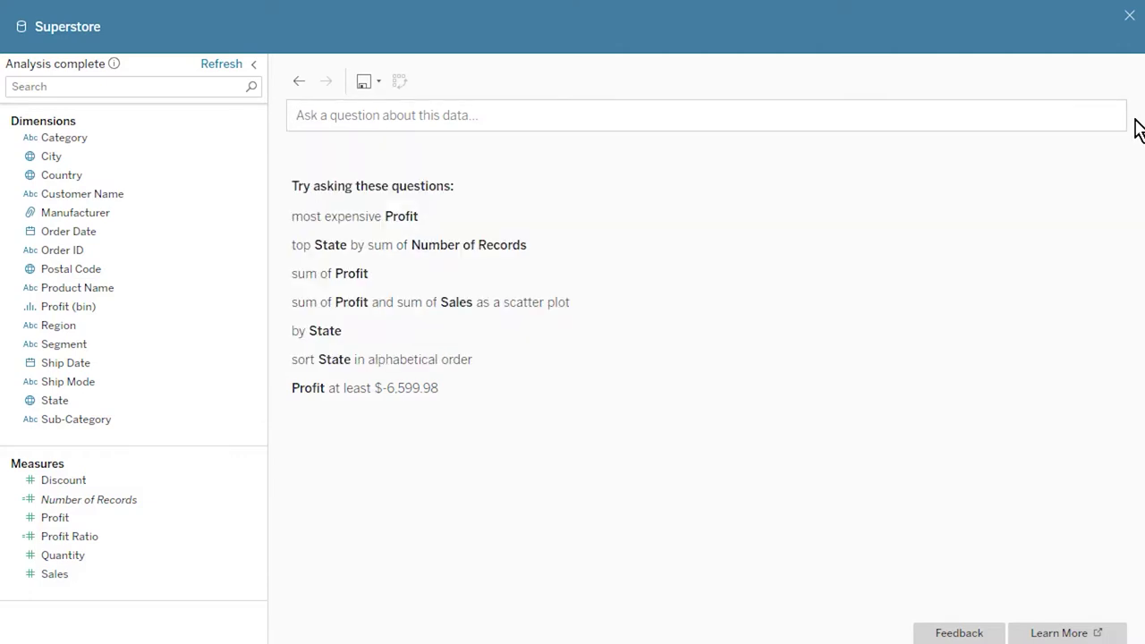
pyautogui.click(1106, 114)
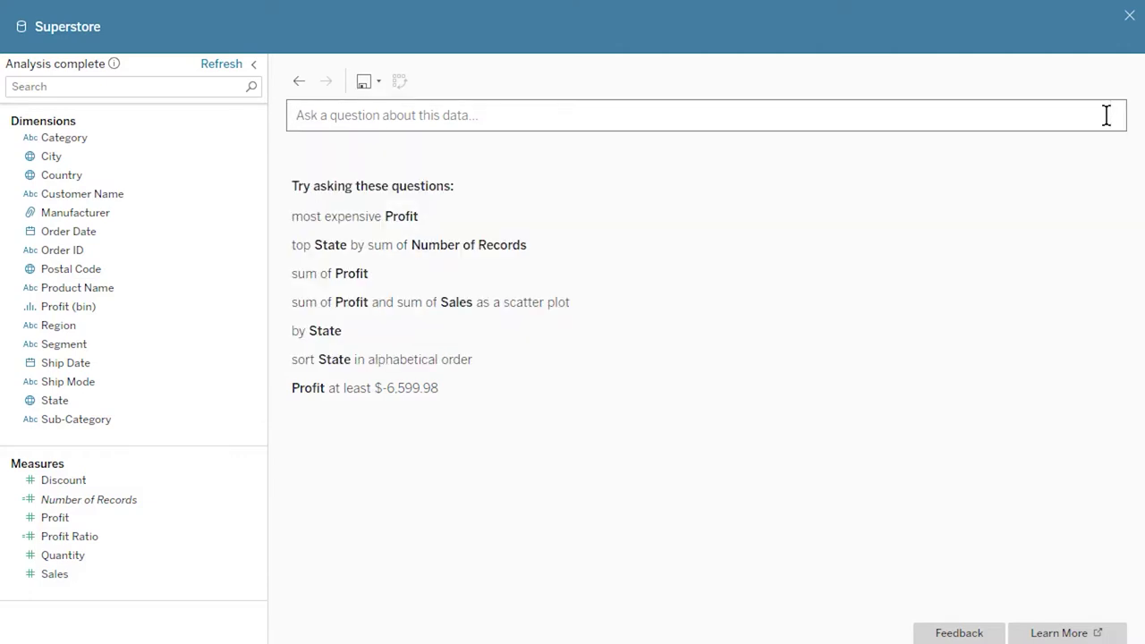
pyautogui.write('What were ')
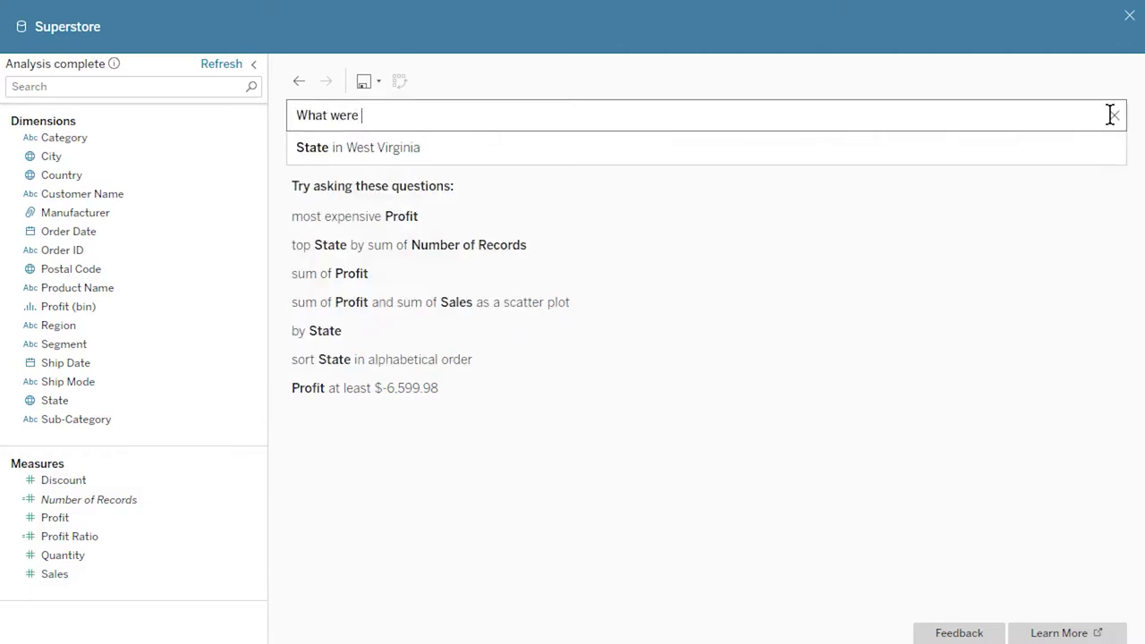
pyautogui.write('our sales for the corporate segment?')
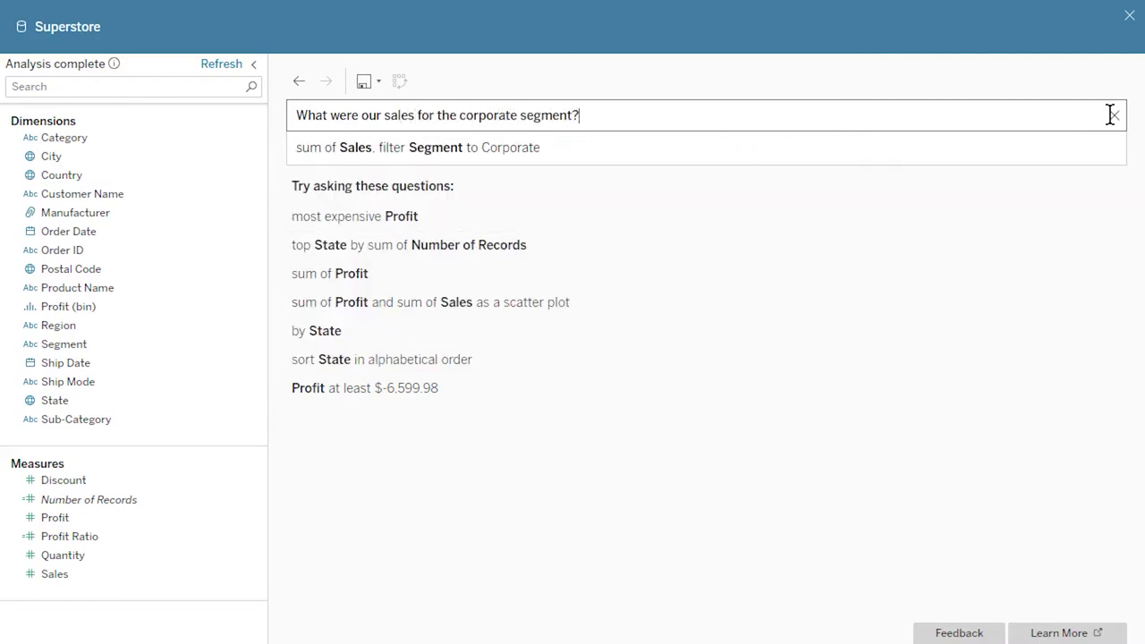
pyautogui.press('Return')
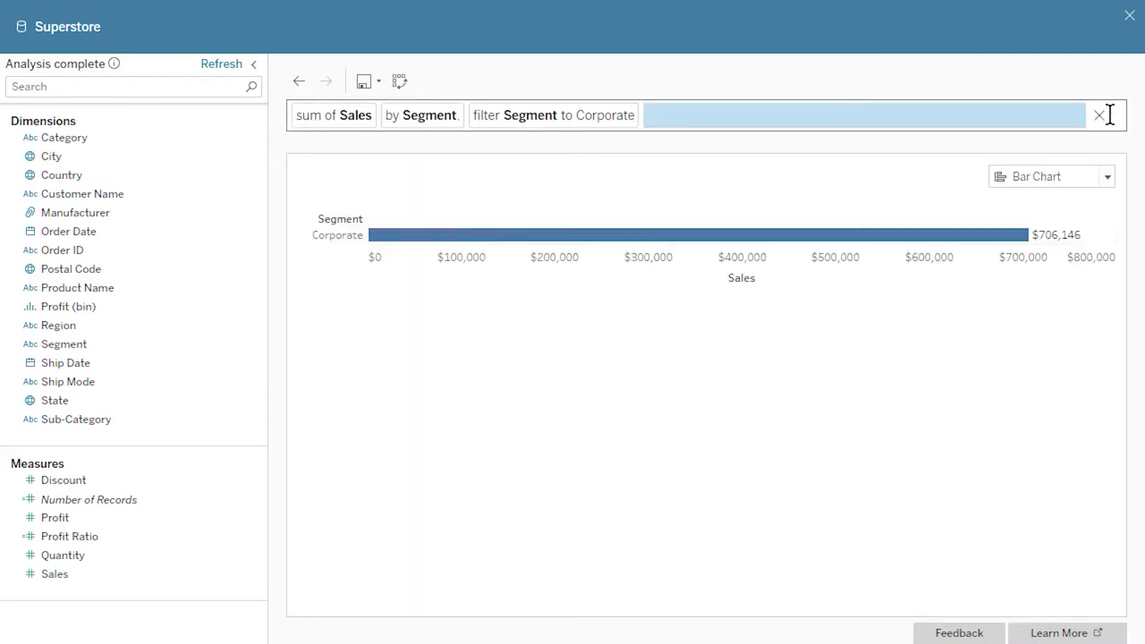
# Step: Replace the current question with the shorter wording "What were our corporate sales?"
pyautogui.click(1100, 115)
pyautogui.write('W')
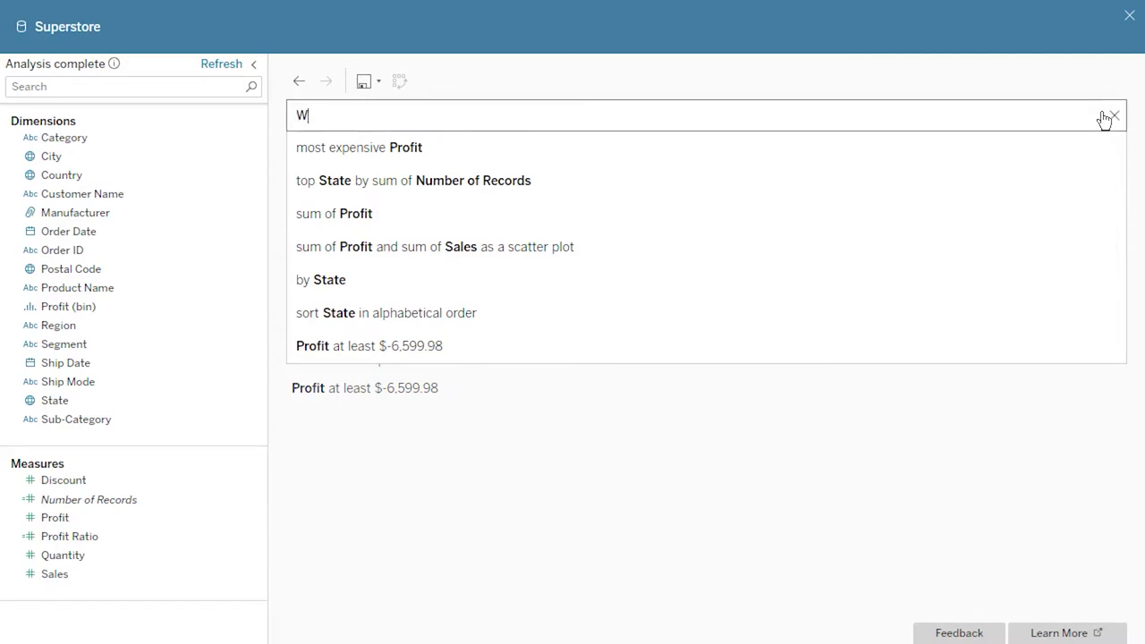
pyautogui.write('hat were our corporate sales?')
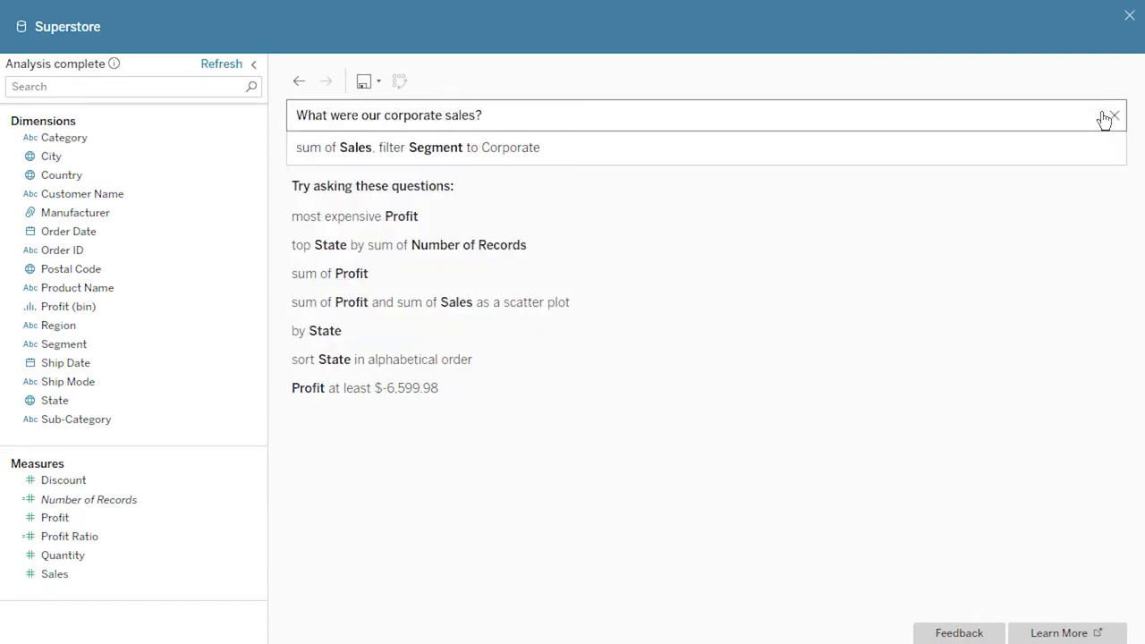
pyautogui.press('Return')
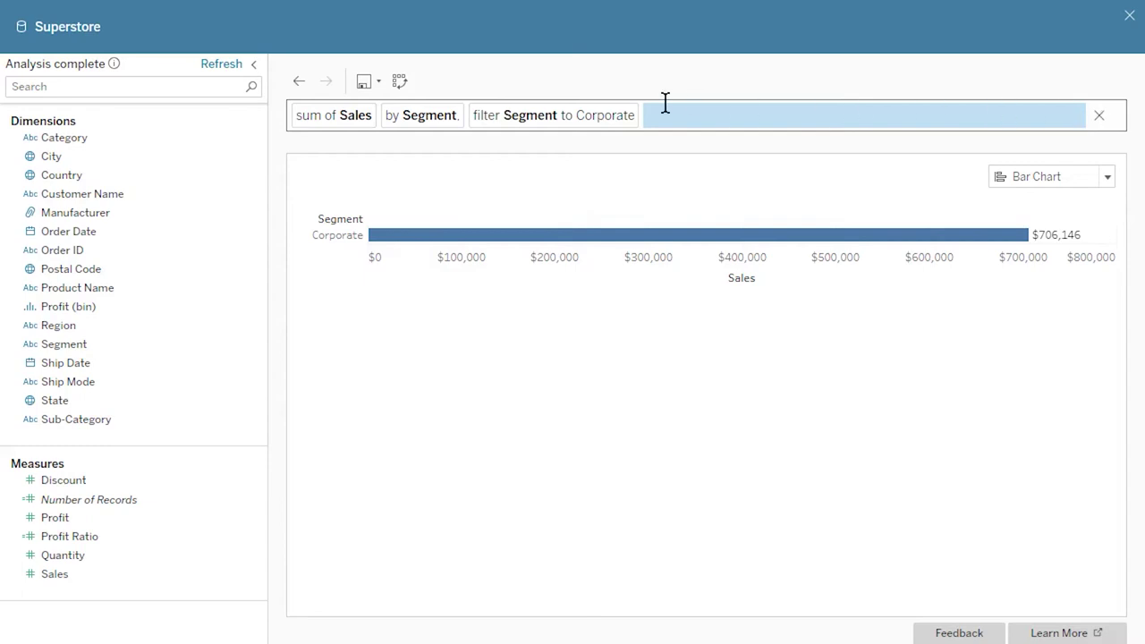
# Step: Add Consumer to the Segment filter alongside Corporate and accept the change
pyautogui.click(593, 121)
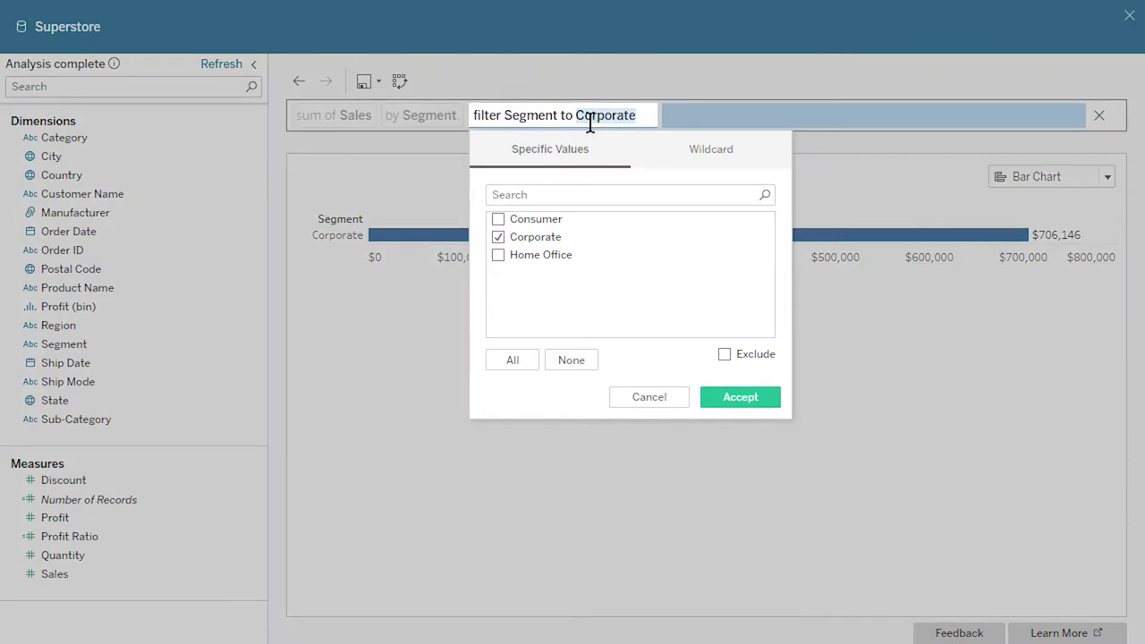
pyautogui.click(498, 219)
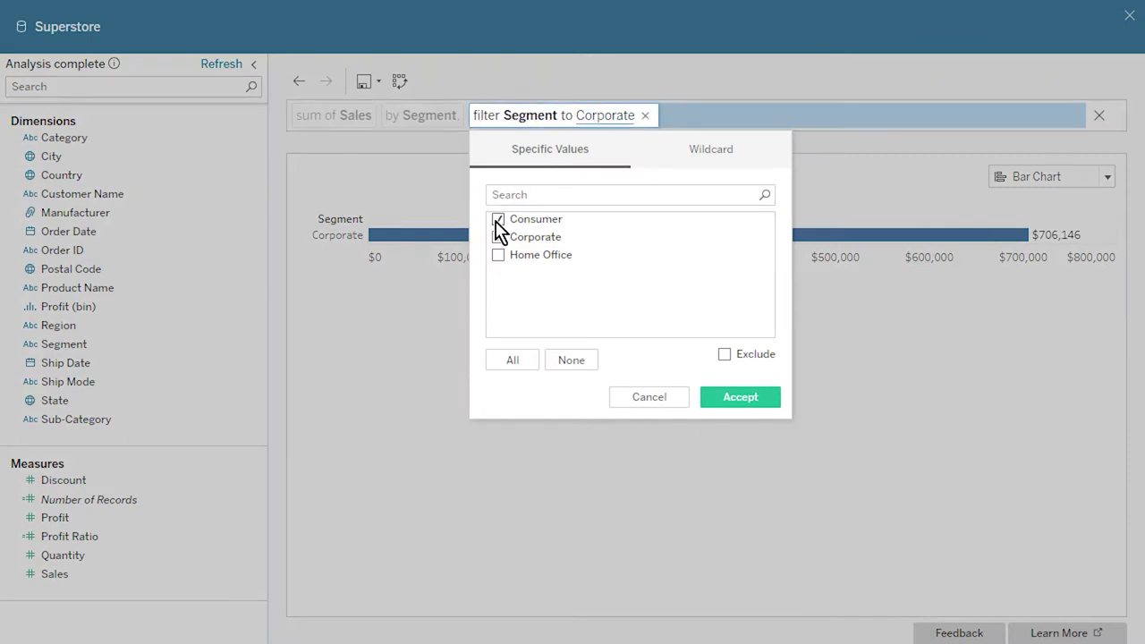
pyautogui.click(743, 398)
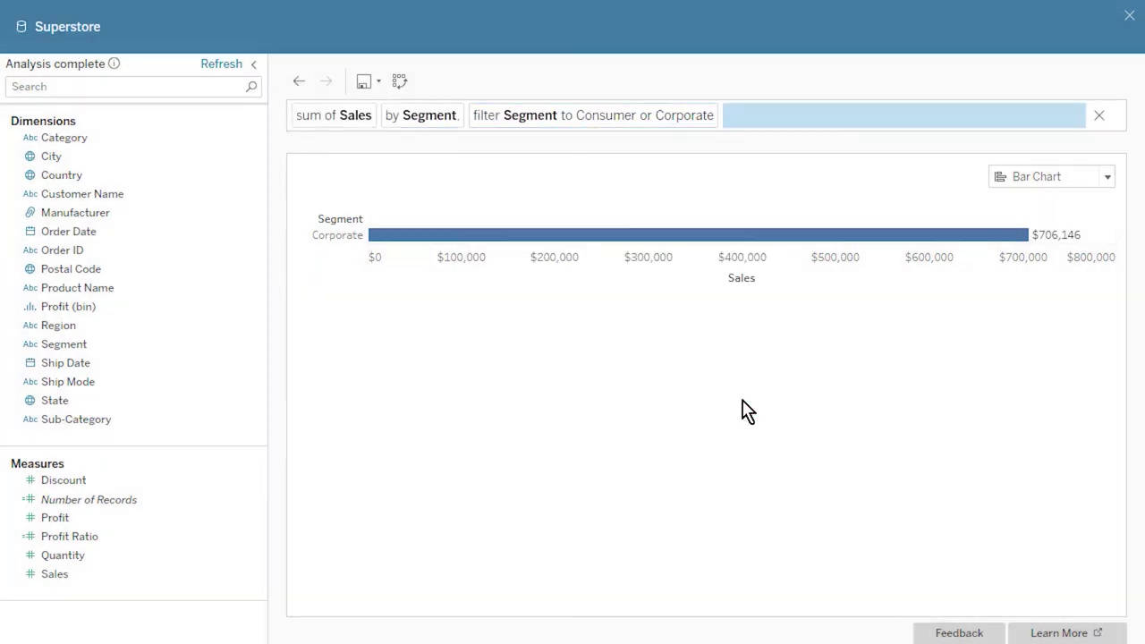
# Step: Clear the segment sales question and ask "What were our monthly sales in 2018?"
pyautogui.click(1100, 116)
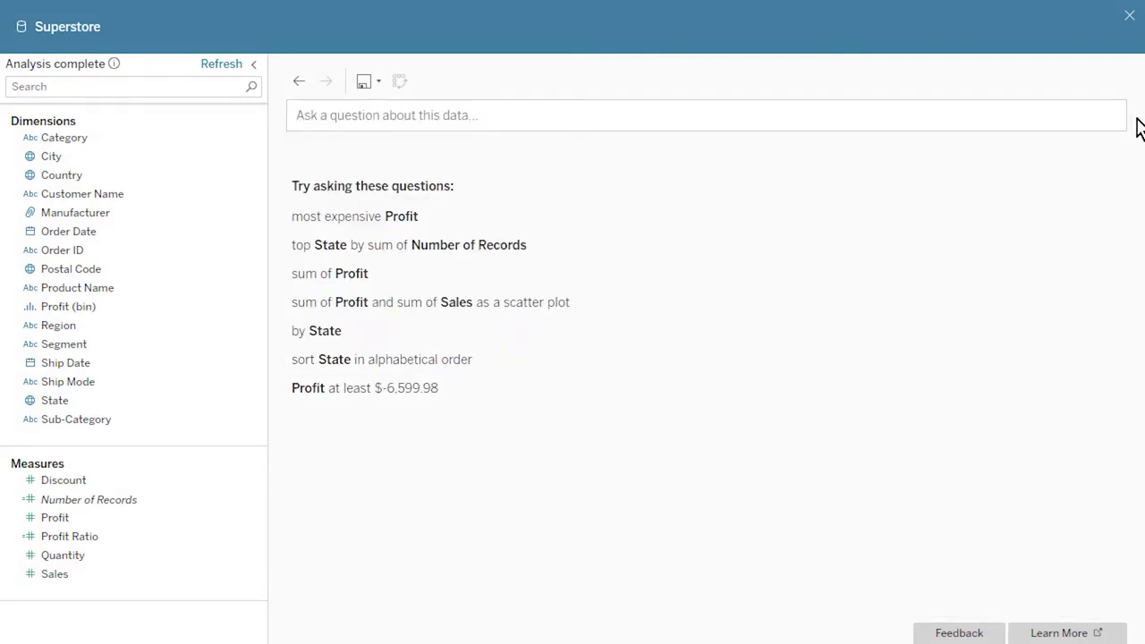
pyautogui.click(1117, 116)
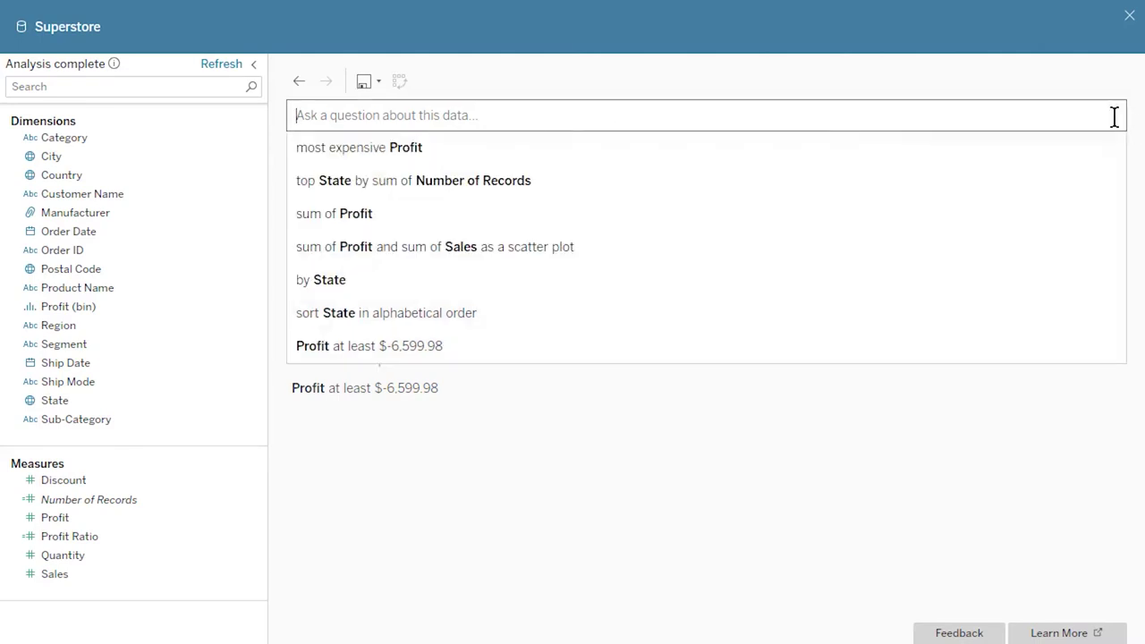
pyautogui.write('What were our')
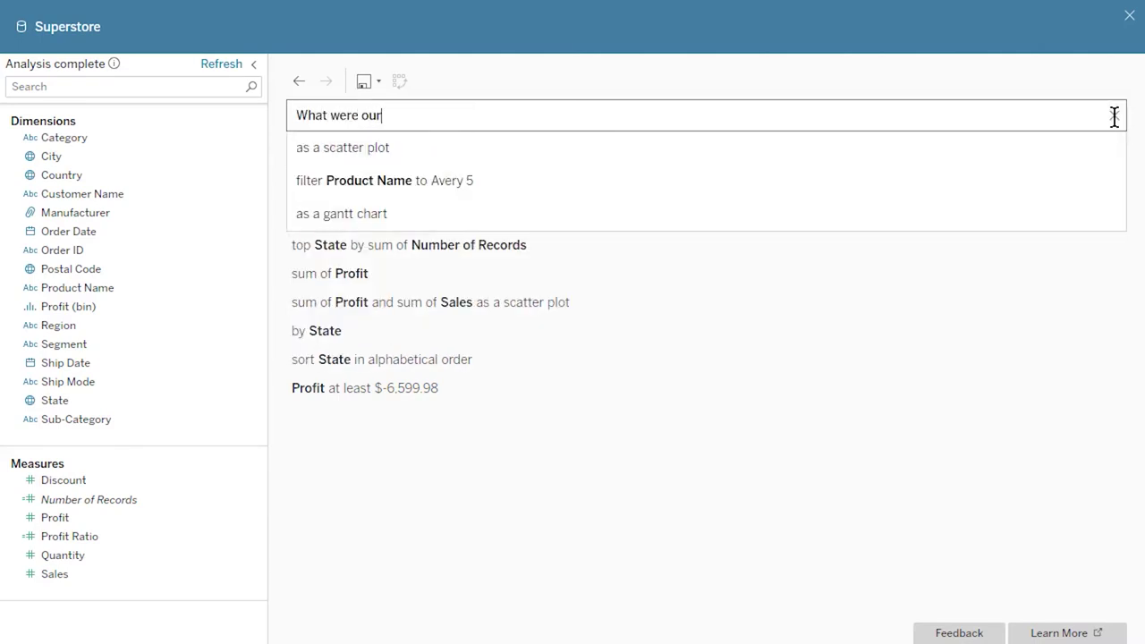
pyautogui.write(' monthly sales in 2018?')
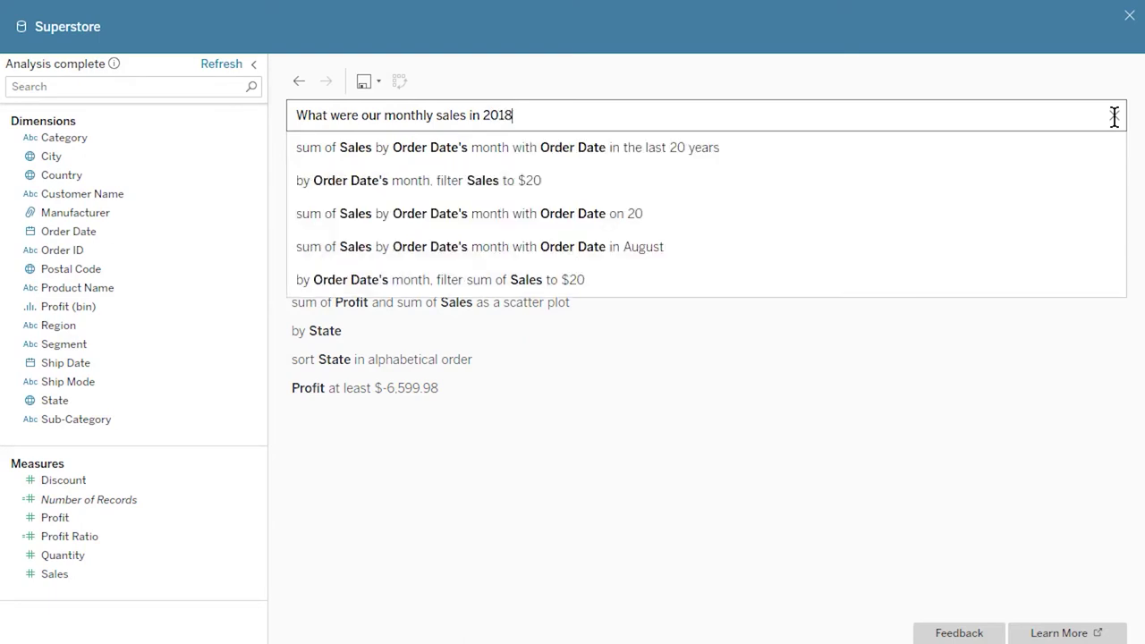
pyautogui.click(1101, 184)
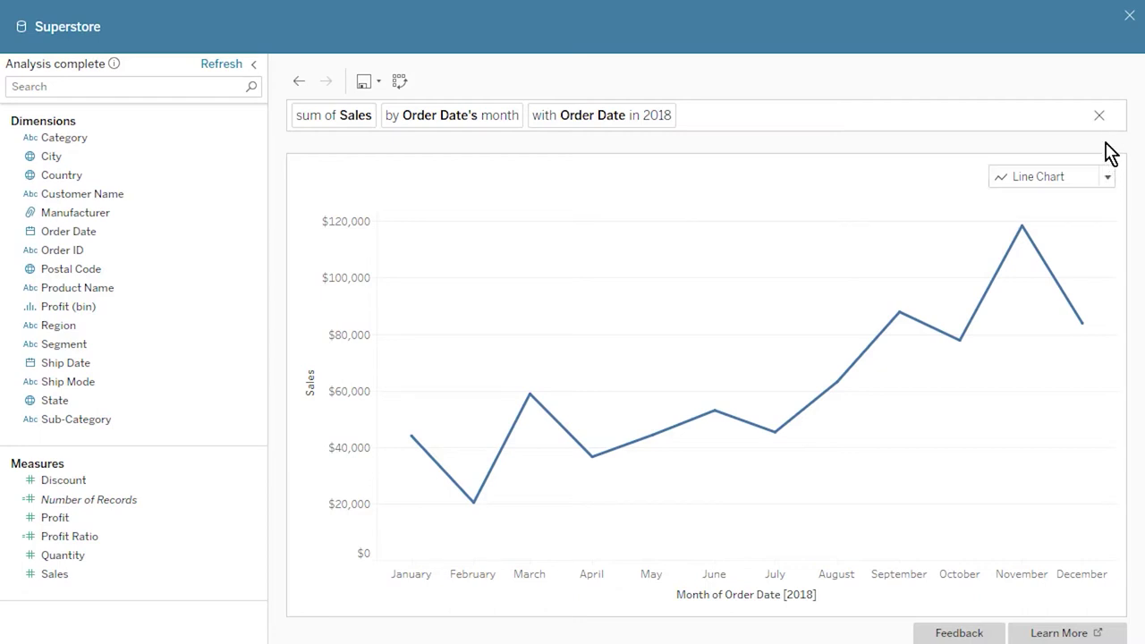
# Step: Clear the question and ask "What were our monthly sales in the previous year?"
pyautogui.click(1099, 115)
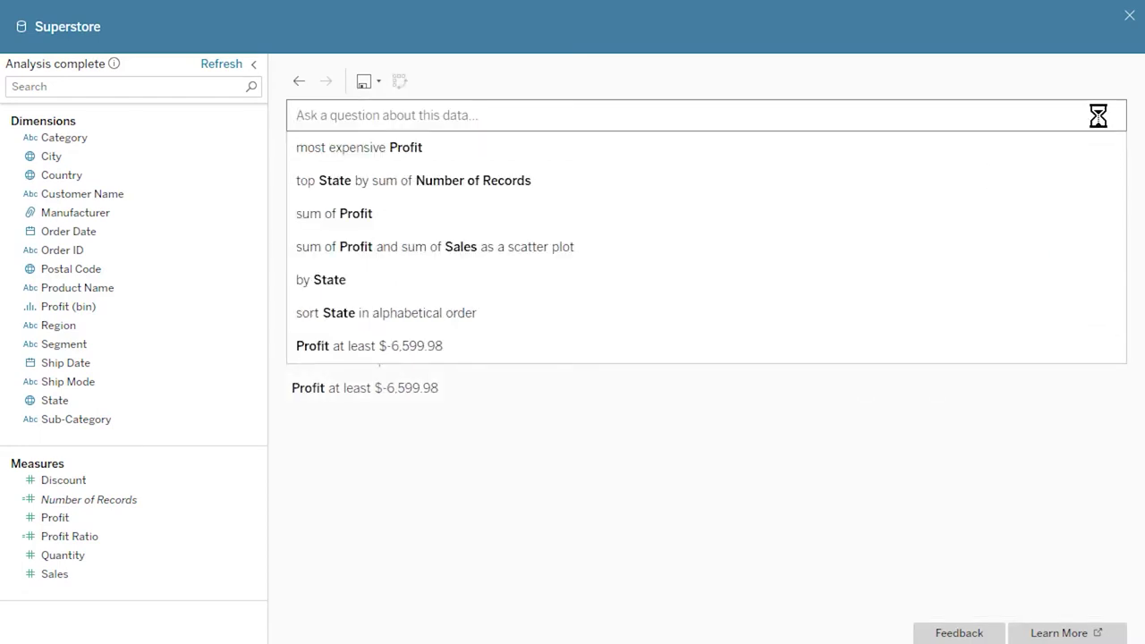
pyautogui.write('What were our monthly sales in the p')
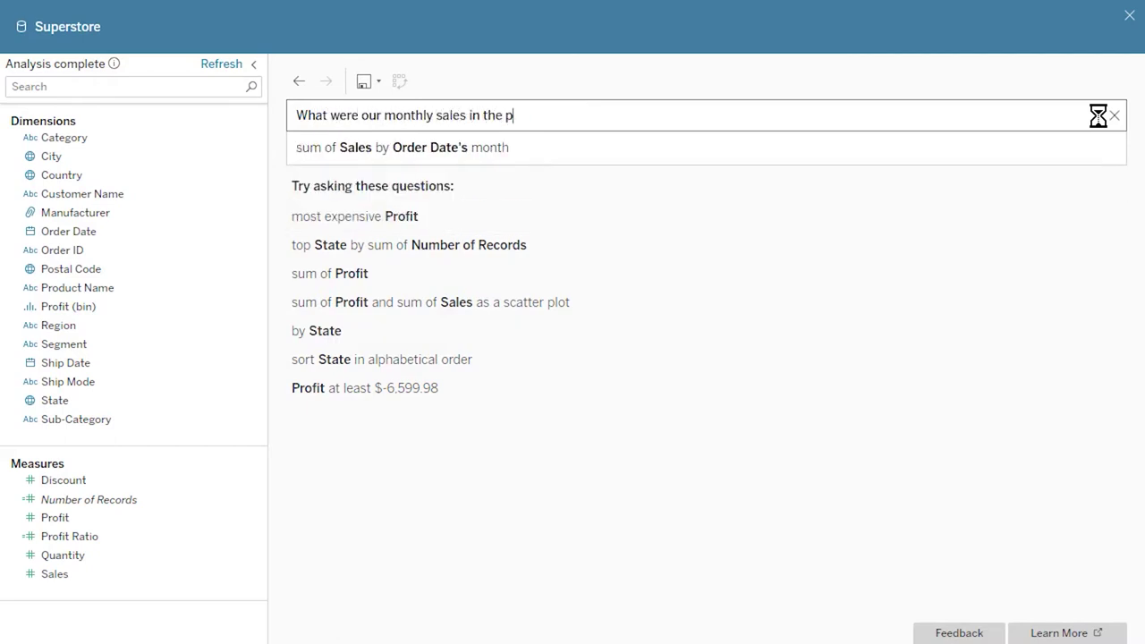
pyautogui.write('revious year?')
pyautogui.click(1109, 148)
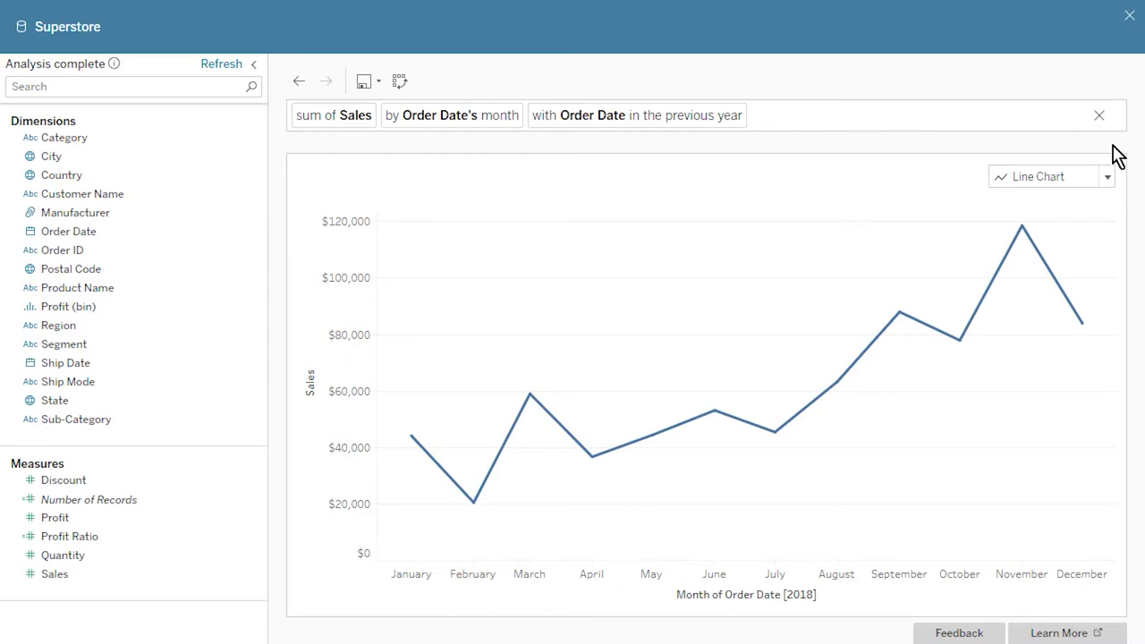
# Step: Clear the monthly sales question and ask "Which orders had high profits?", broken down by Order ID
pyautogui.click(1102, 117)
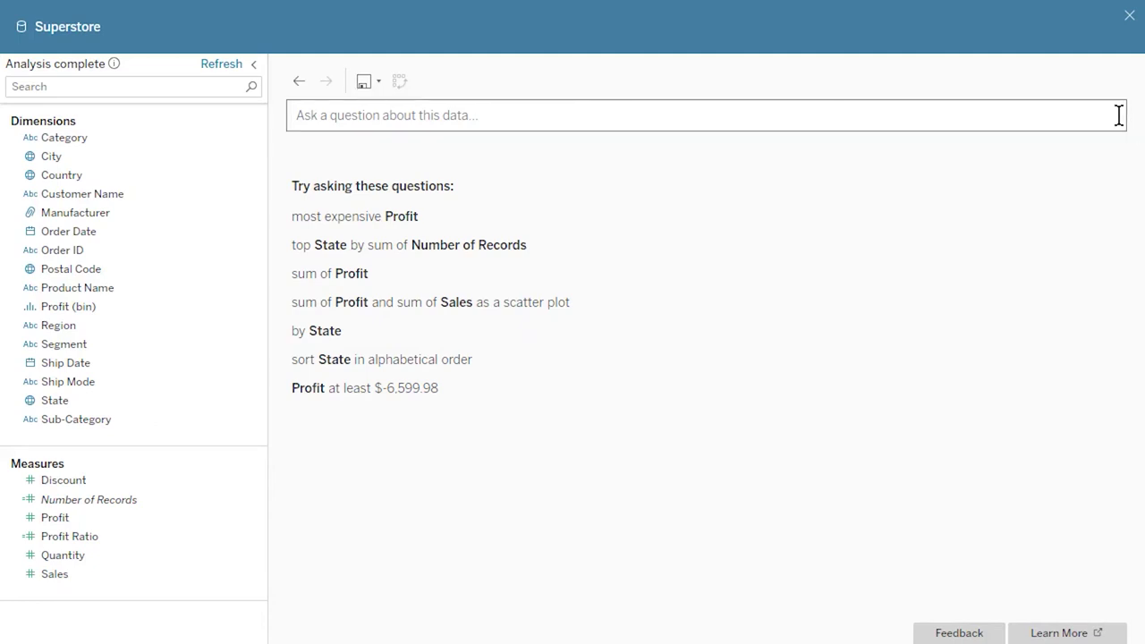
pyautogui.click(1119, 115)
pyautogui.write('Which ord')
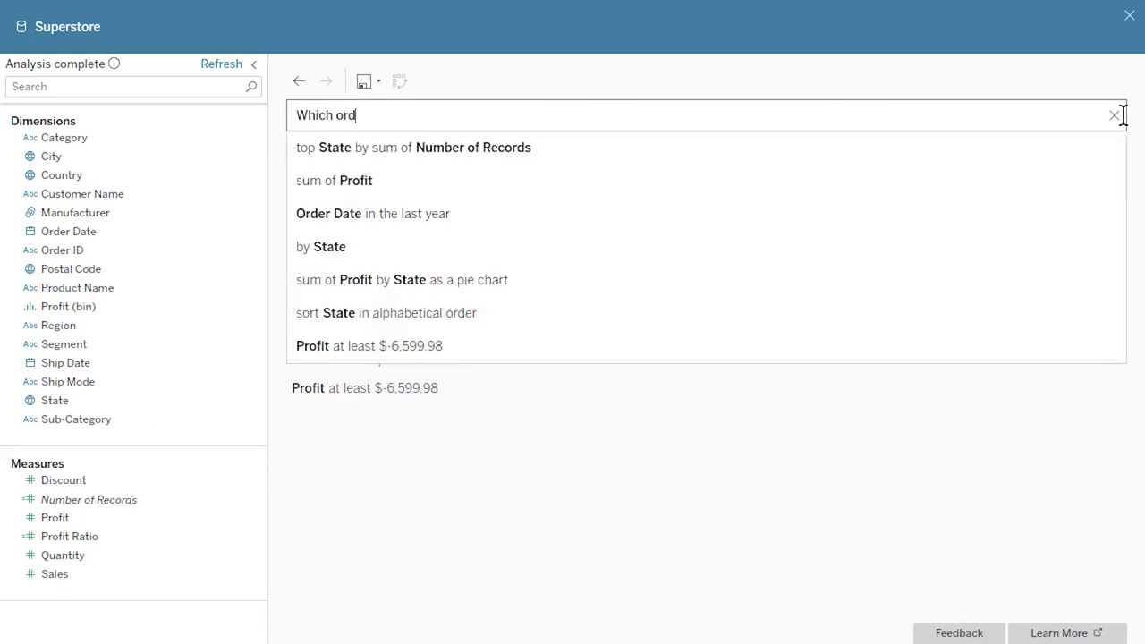
pyautogui.write('ers had high profits?')
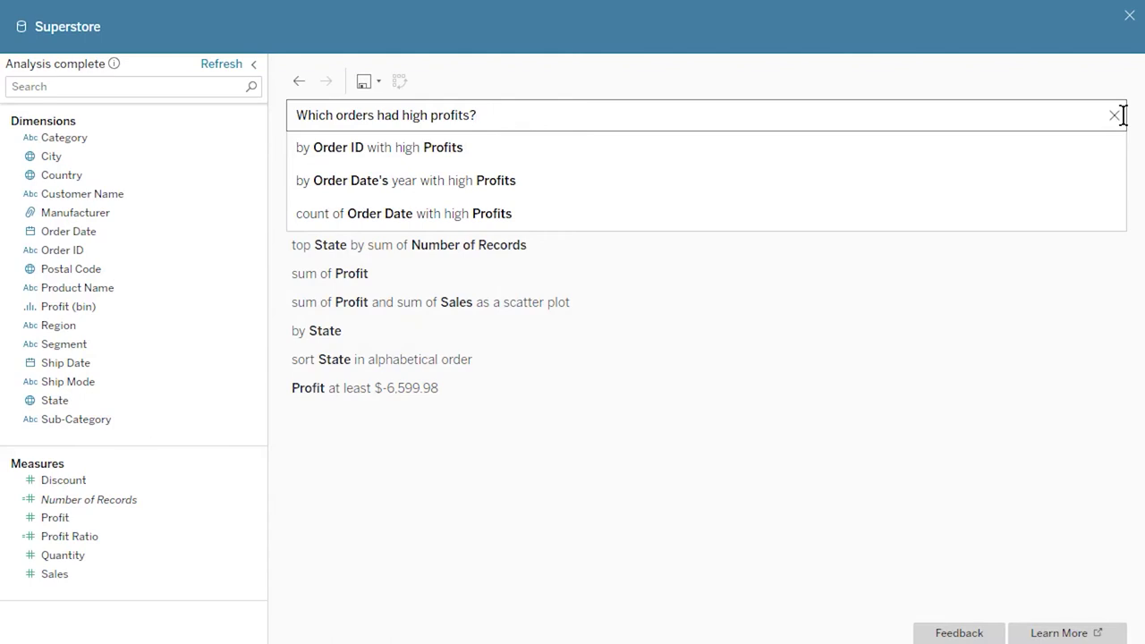
pyautogui.press('Return')
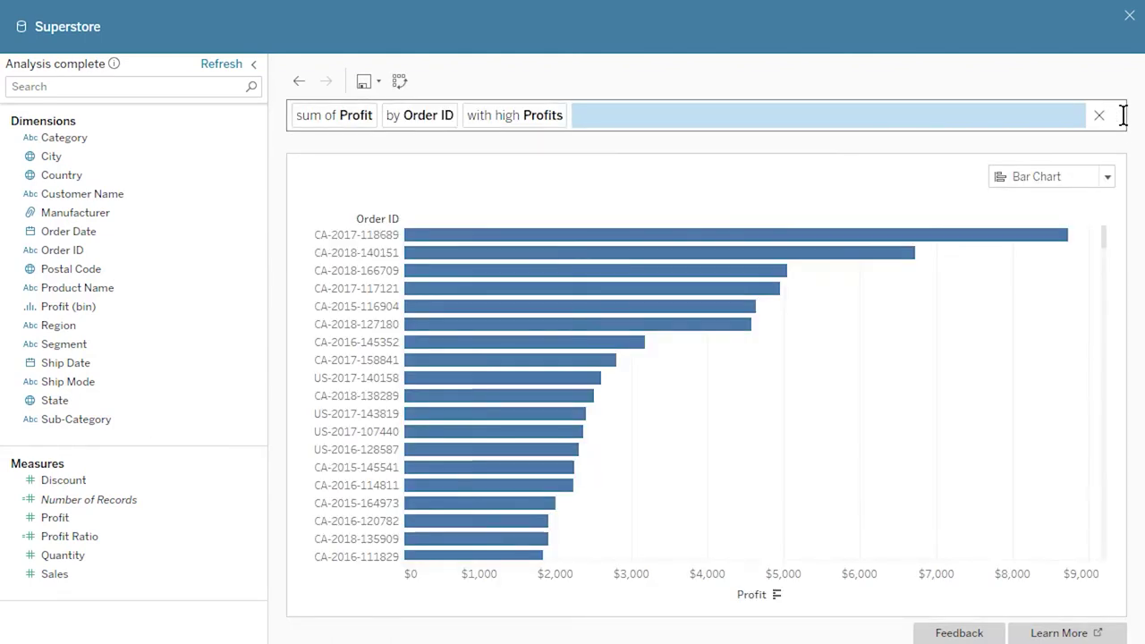
# Step: Review the range types of the high Profits filter, then limit Profit to between 3000 and 8400 and accept
pyautogui.click(500, 116)
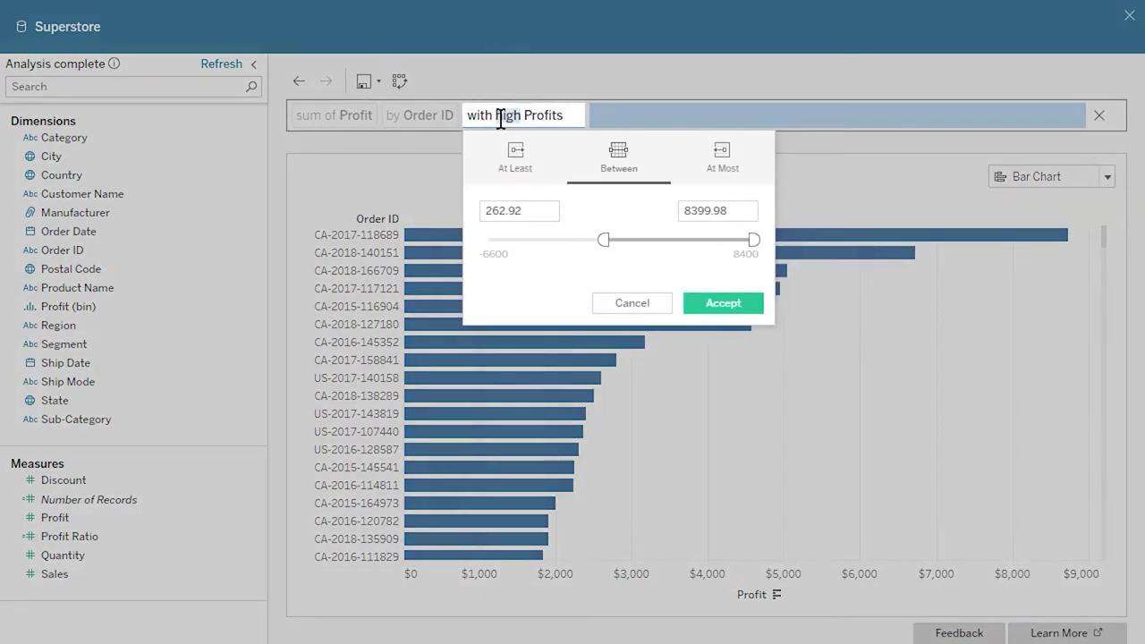
pyautogui.click(526, 167)
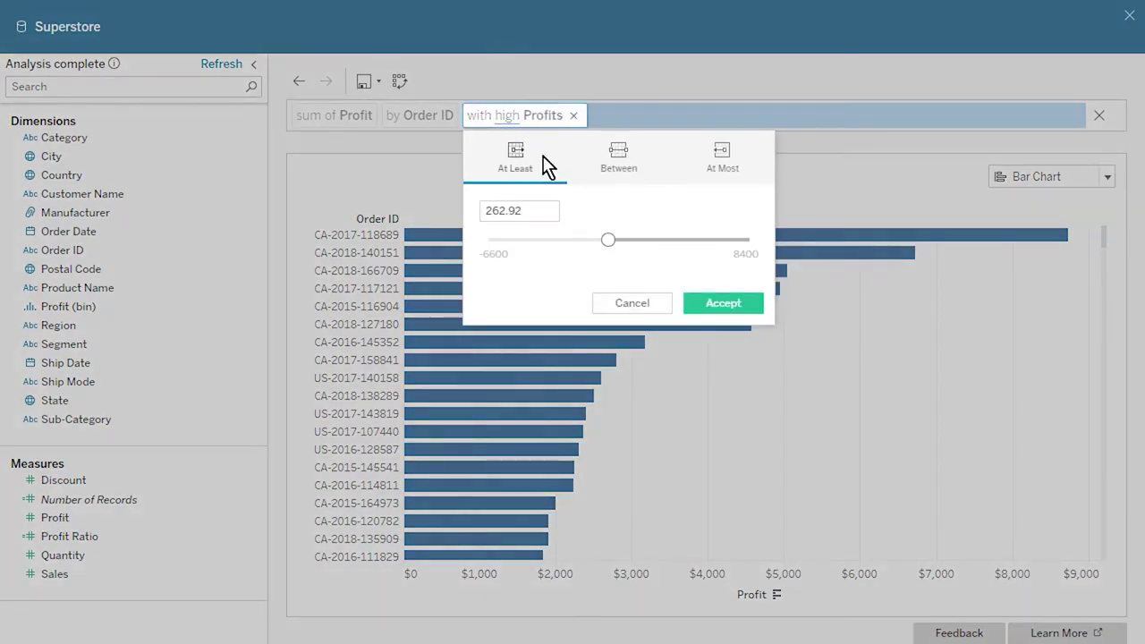
pyautogui.click(629, 161)
pyautogui.click(722, 161)
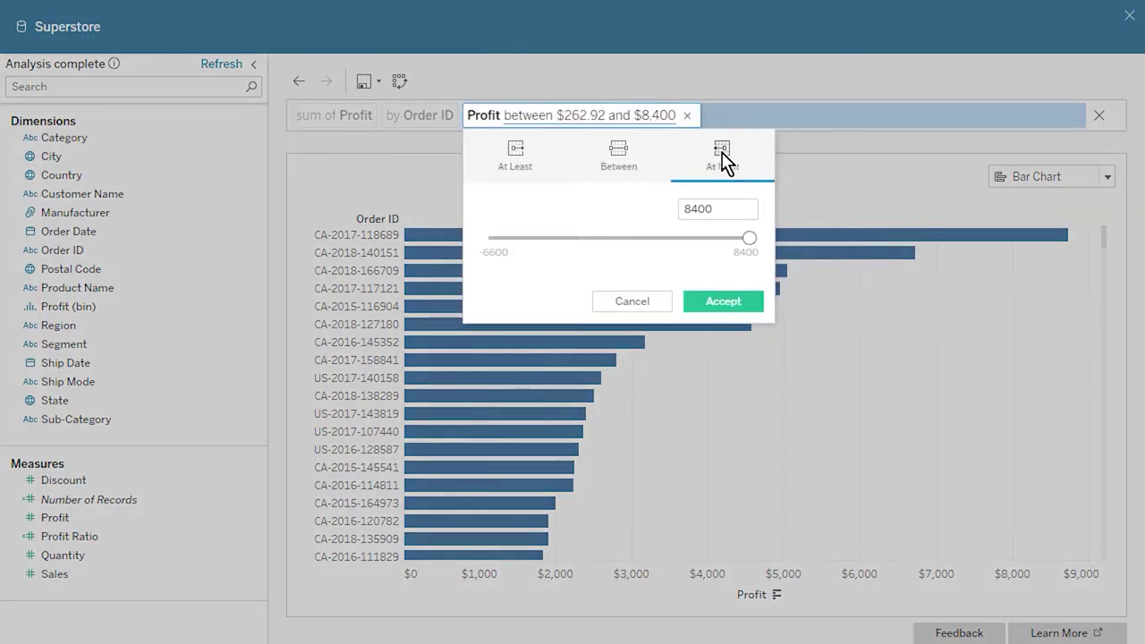
pyautogui.click(626, 161)
pyautogui.doubleClick(529, 206)
pyautogui.write('3000')
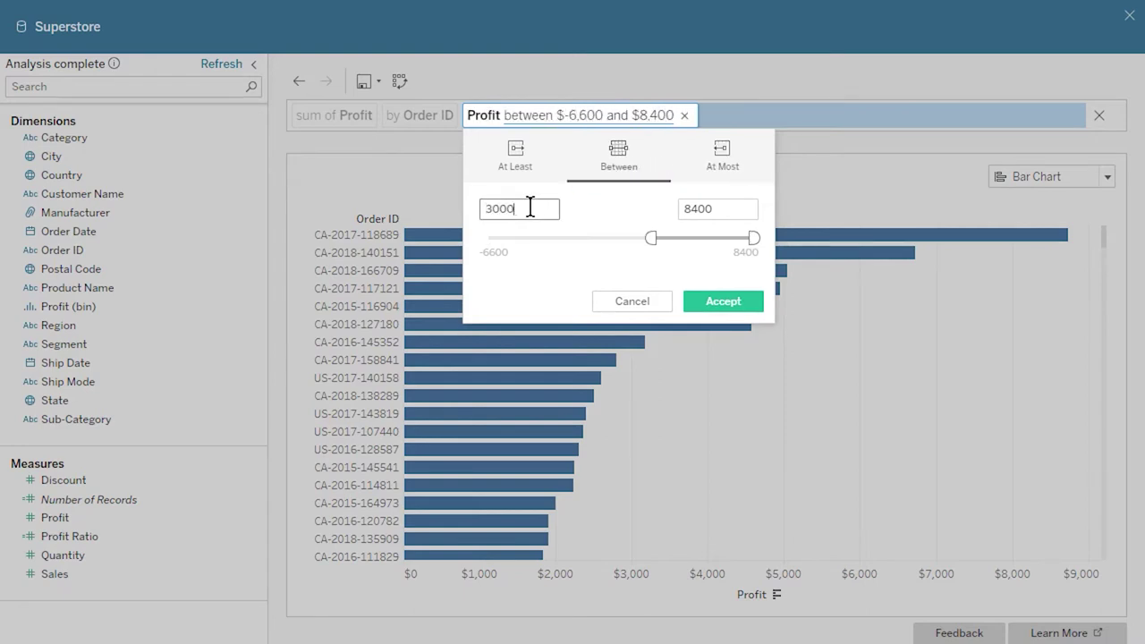
pyautogui.click(720, 302)
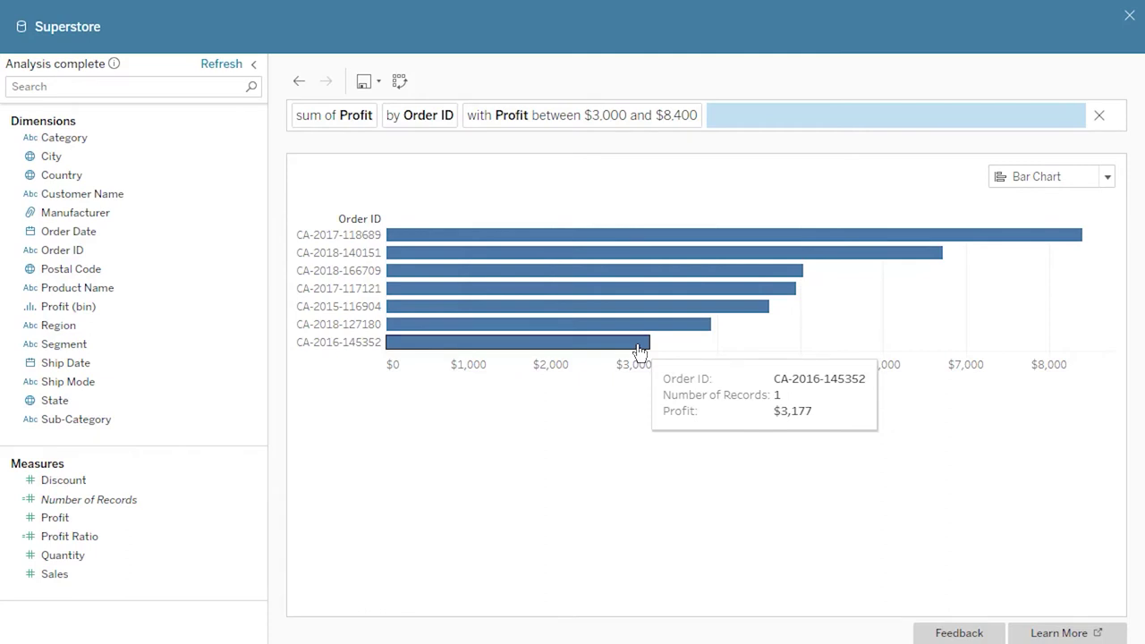
# Step: Clear the question about high-profit orders
pyautogui.click(1100, 115)
pyautogui.click(1133, 129)
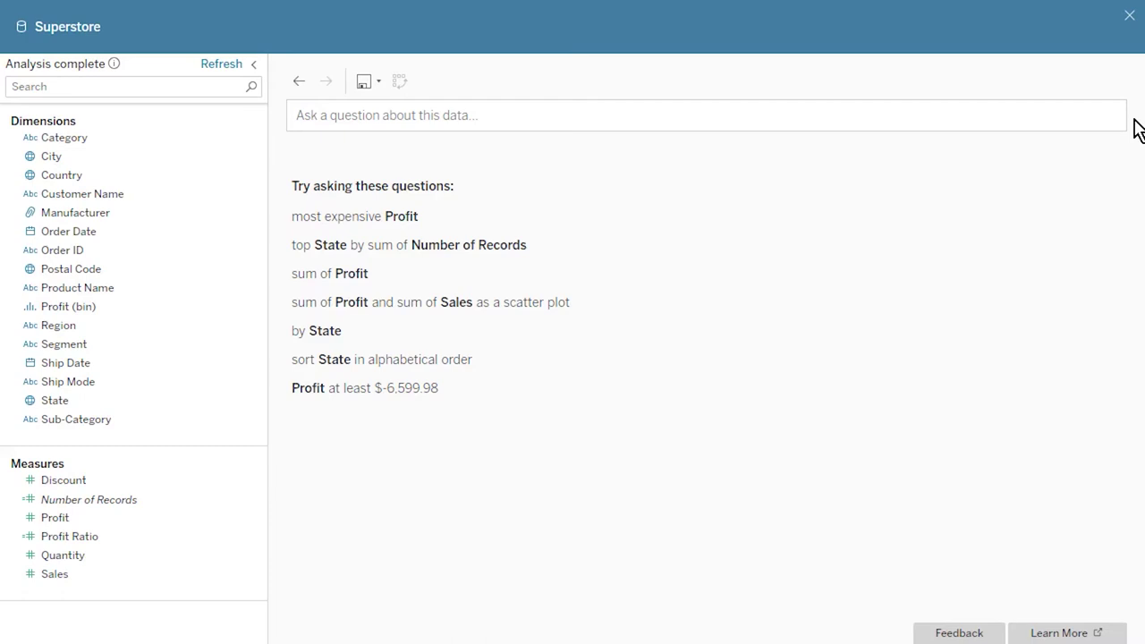
# Step: Ask "Sort customer name in alphabetical order" of the Superstore data
pyautogui.click(1115, 115)
pyautogui.write('Sort customer name ')
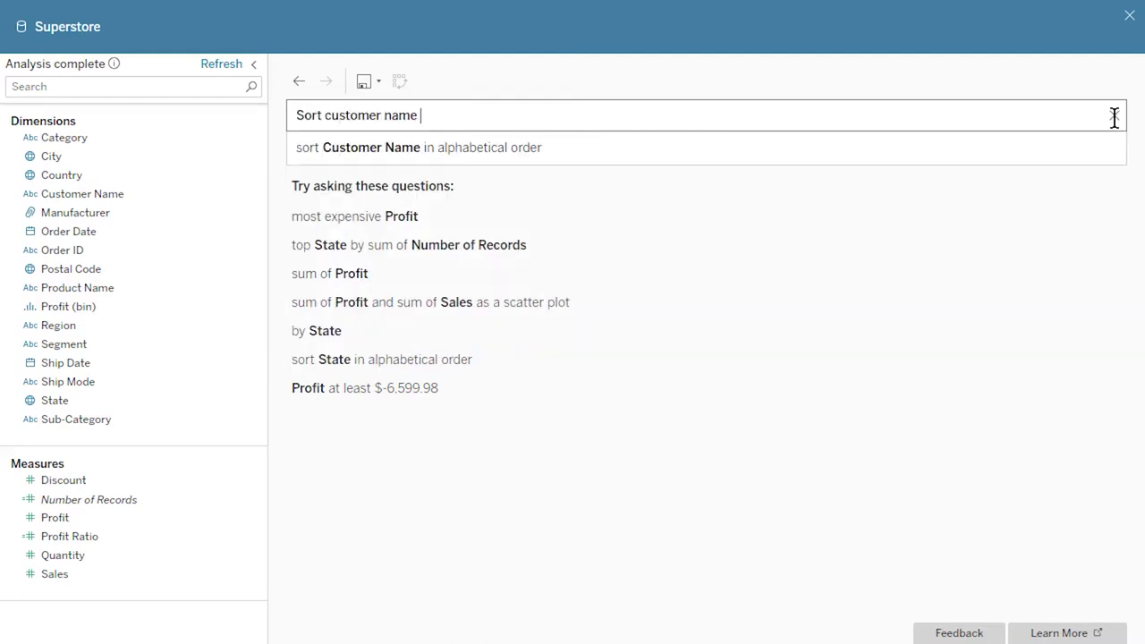
pyautogui.write('in alphabetical order')
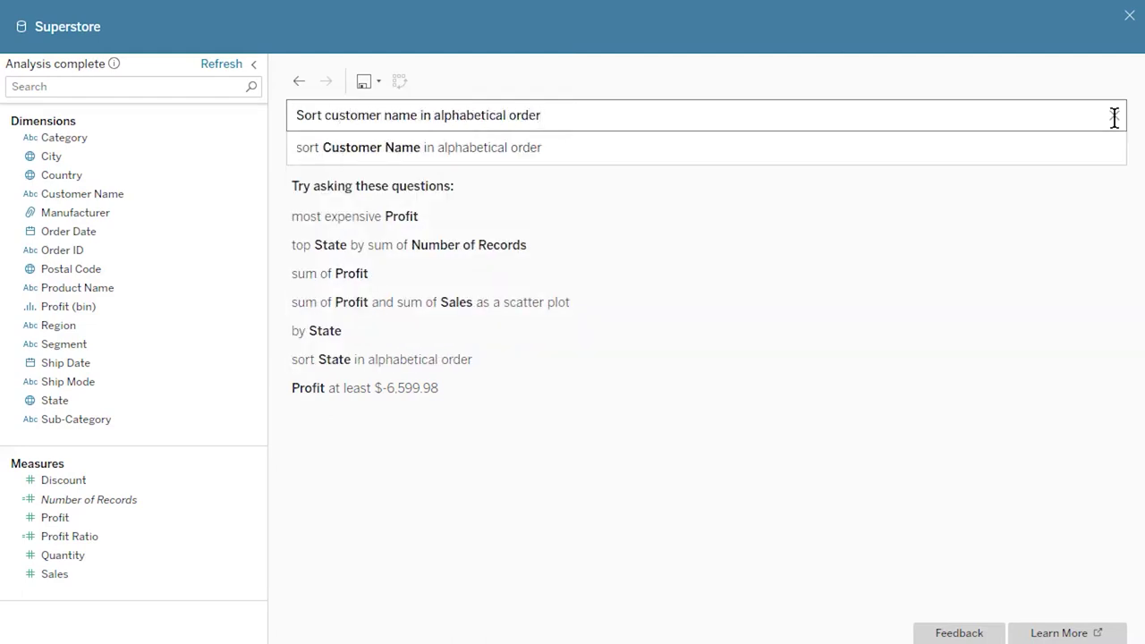
pyautogui.press('Return')
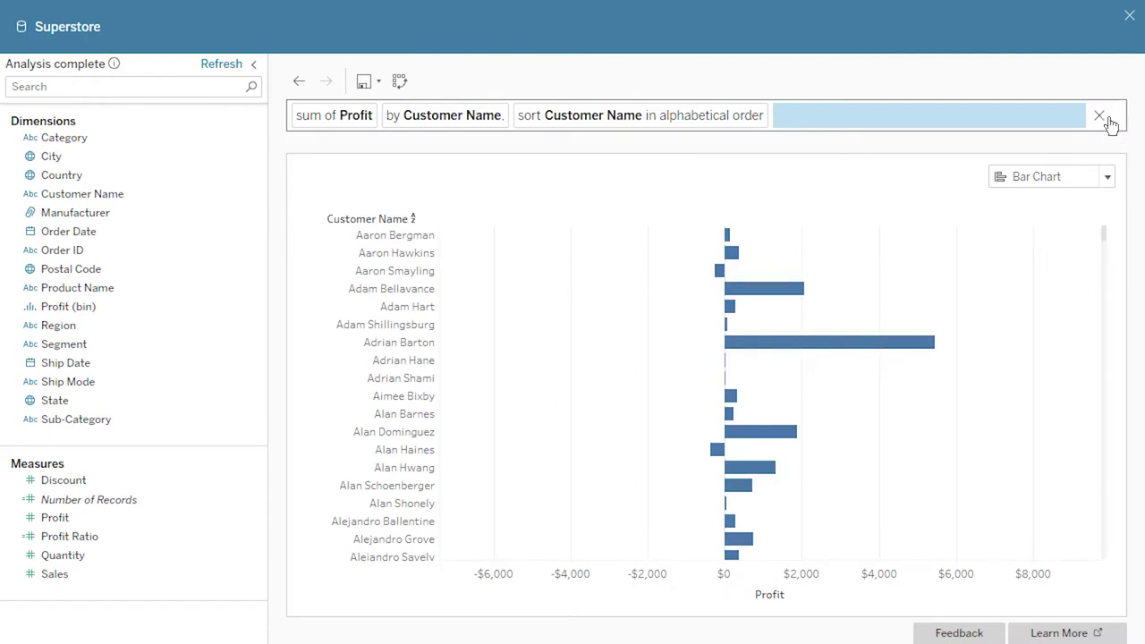
# Step: Clear the customer name question and ask "What were the top 5 cities based on sales?"
pyautogui.click(1100, 120)
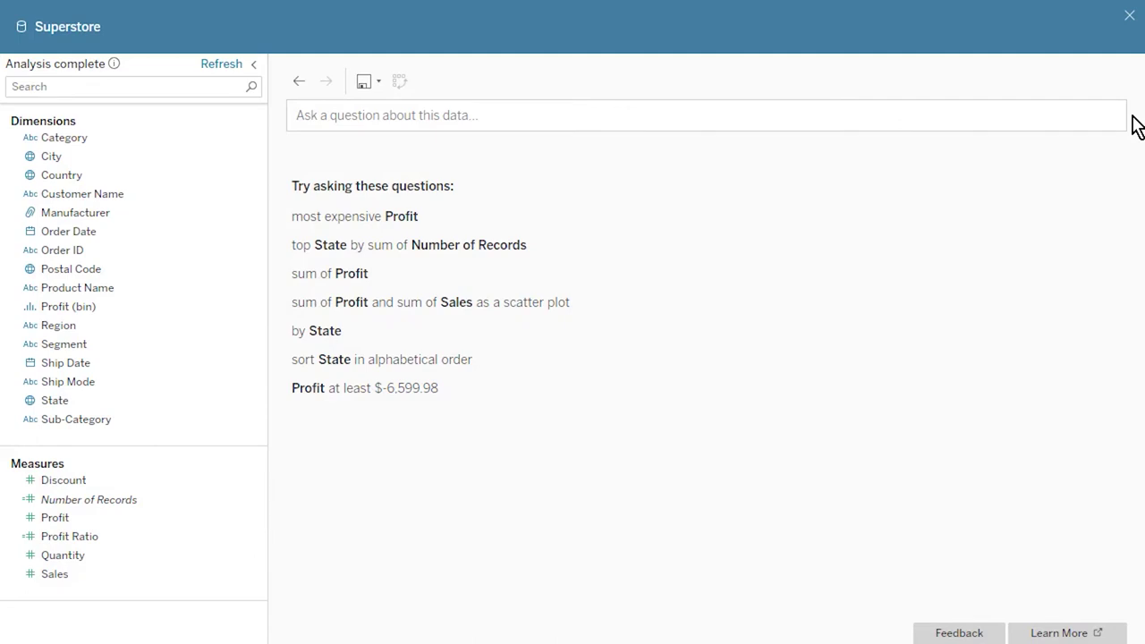
pyautogui.click(1117, 112)
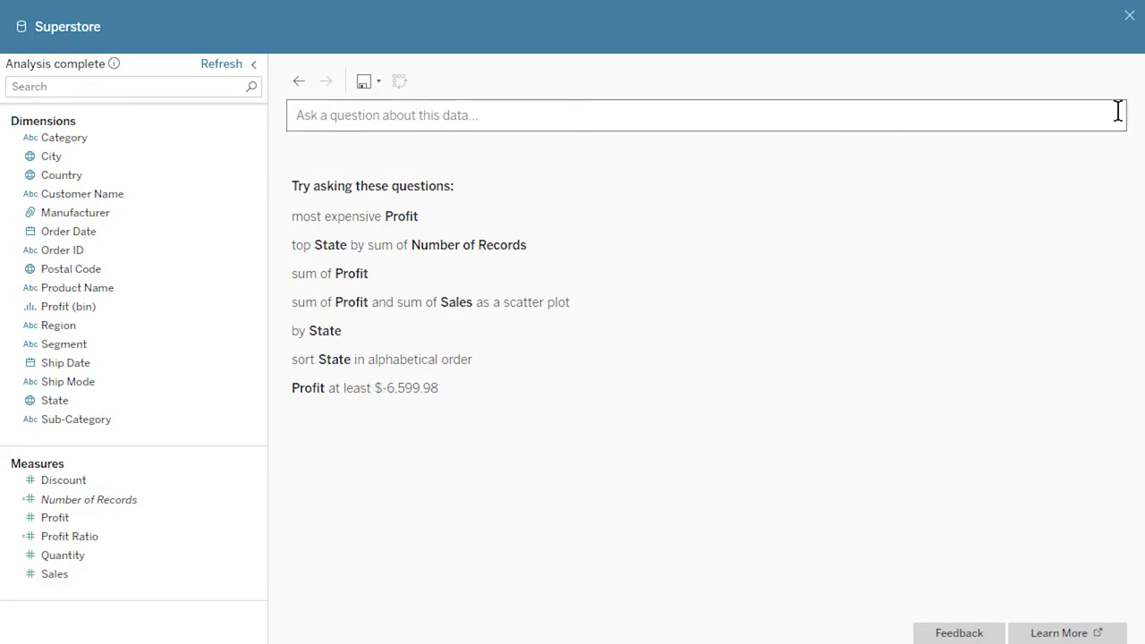
pyautogui.write('What were the top ')
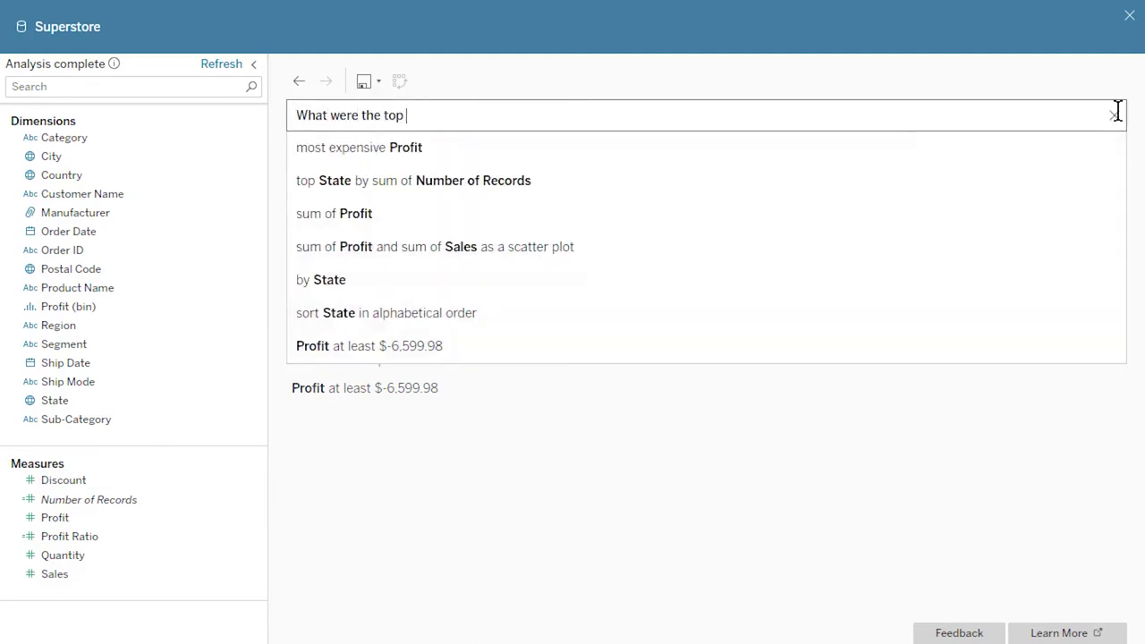
pyautogui.write('5 cities based on sales?')
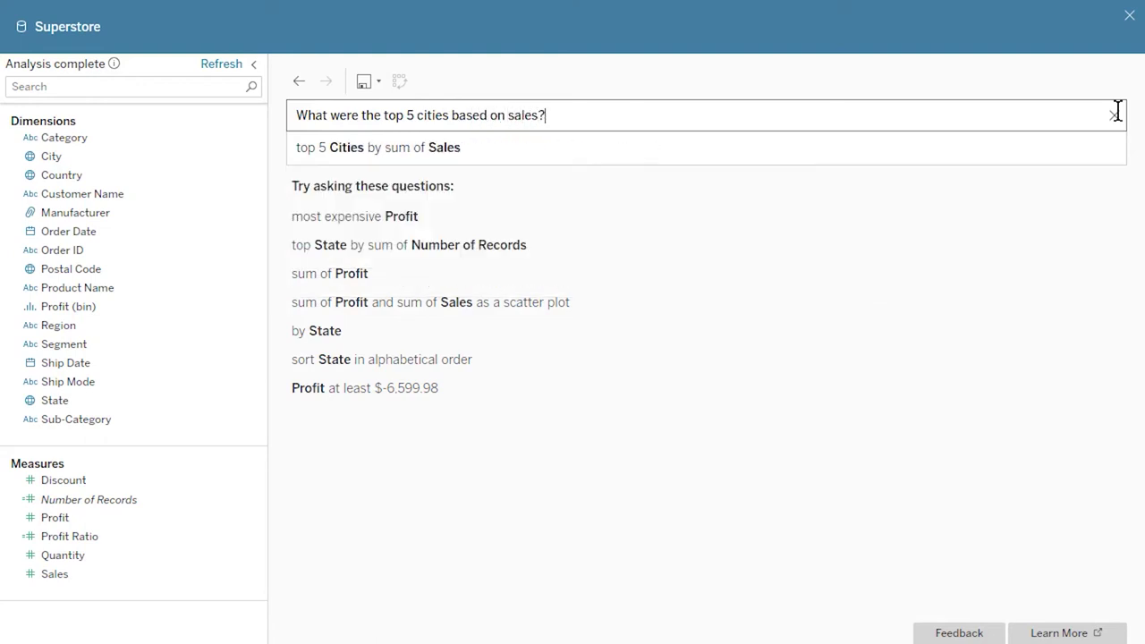
pyautogui.press('Return')
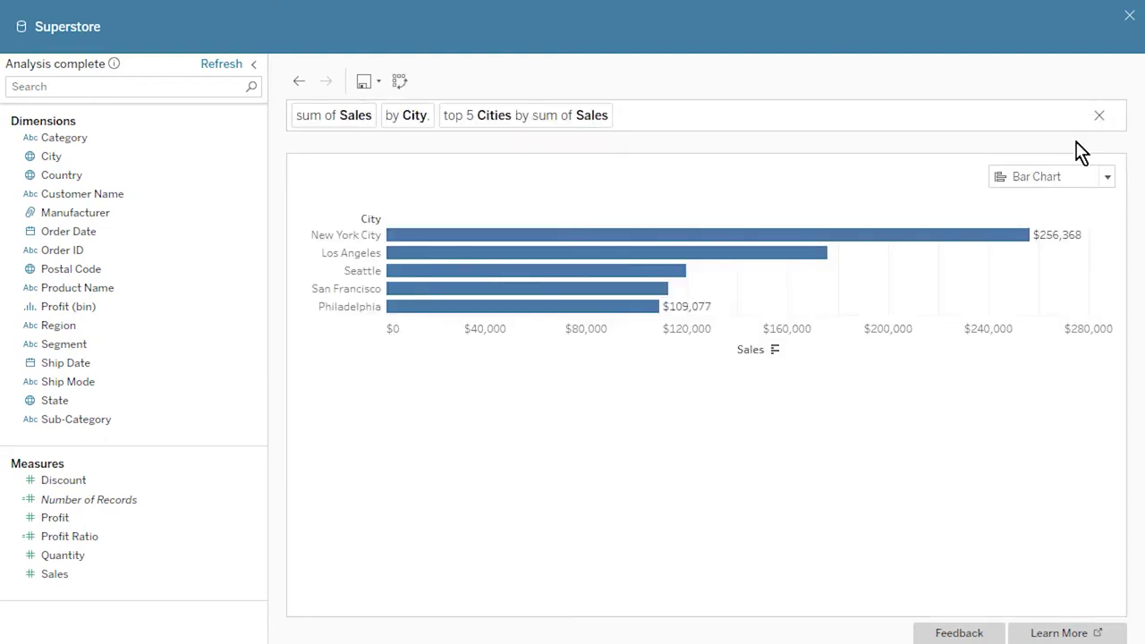
# Step: Change the city limit to the top 10 by sum of Sales and accept
pyautogui.click(466, 115)
pyautogui.click(620, 187)
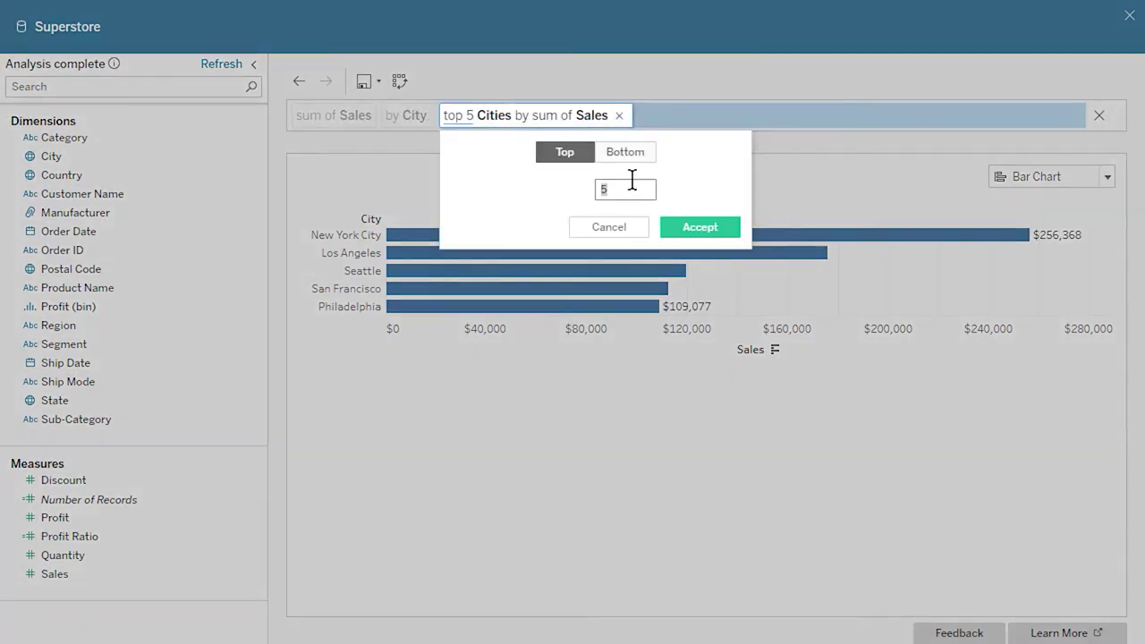
pyautogui.press('BackSpace')
pyautogui.write('10')
pyautogui.click(716, 229)
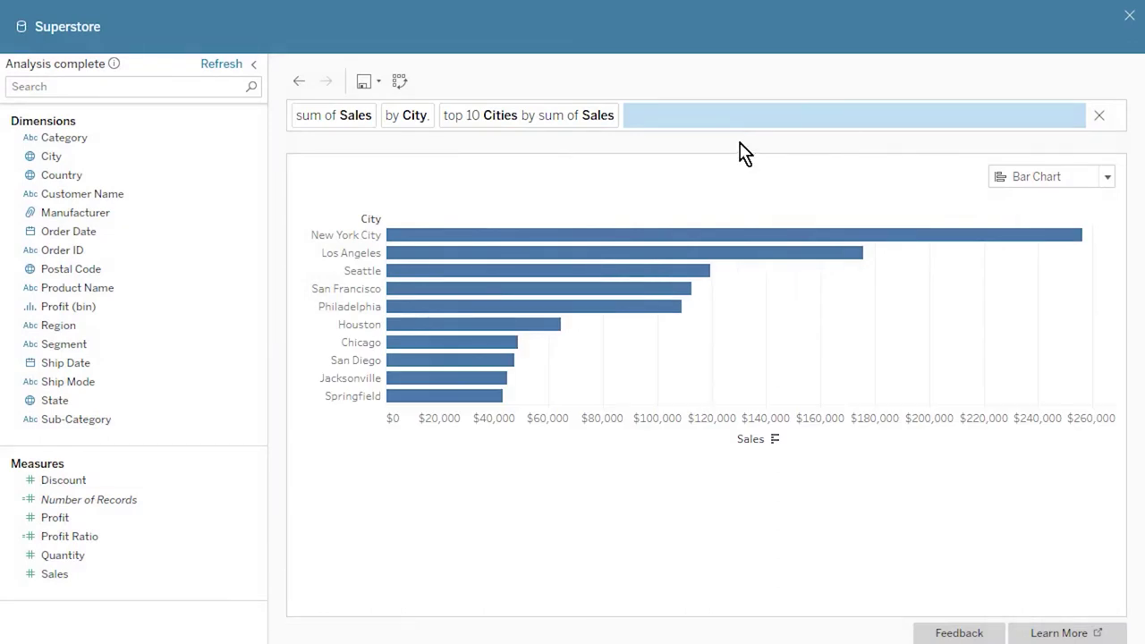
# Step: Replace the top cities question with "What were sales in each state?" and change the resulting map to a treemap
pyautogui.click(1099, 116)
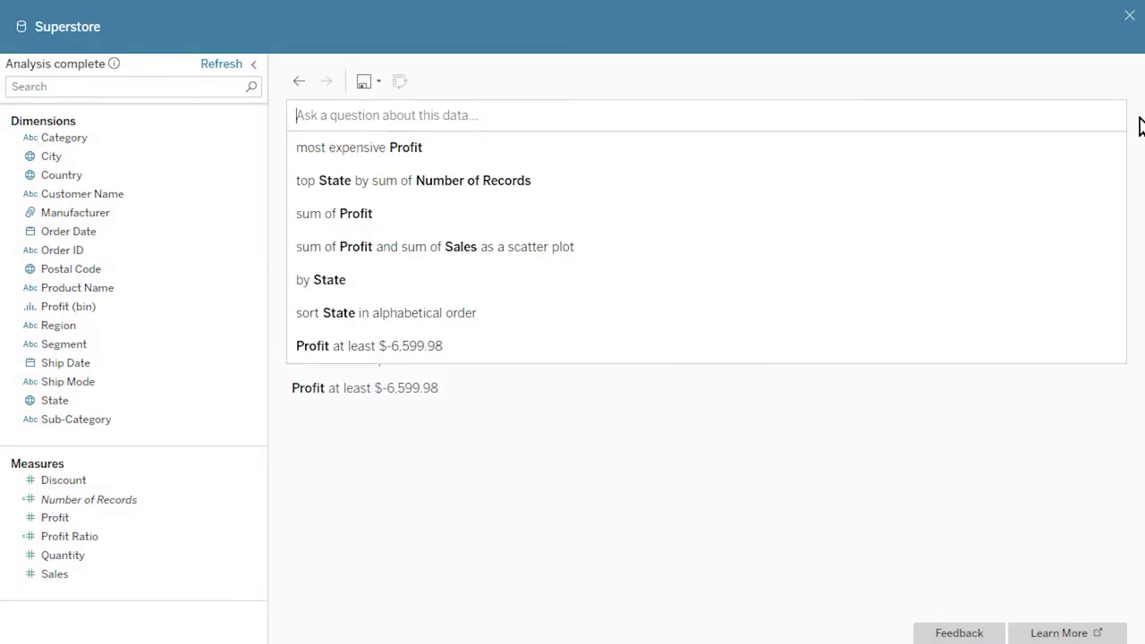
pyautogui.click(1138, 128)
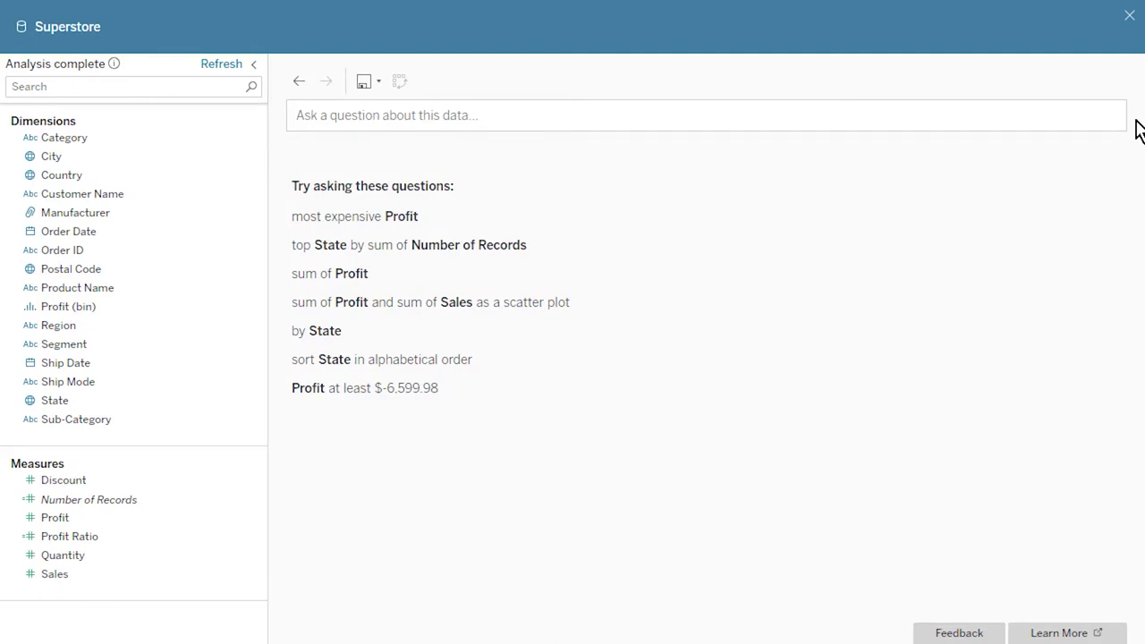
pyautogui.click(1107, 114)
pyautogui.write('What were sales in each state?')
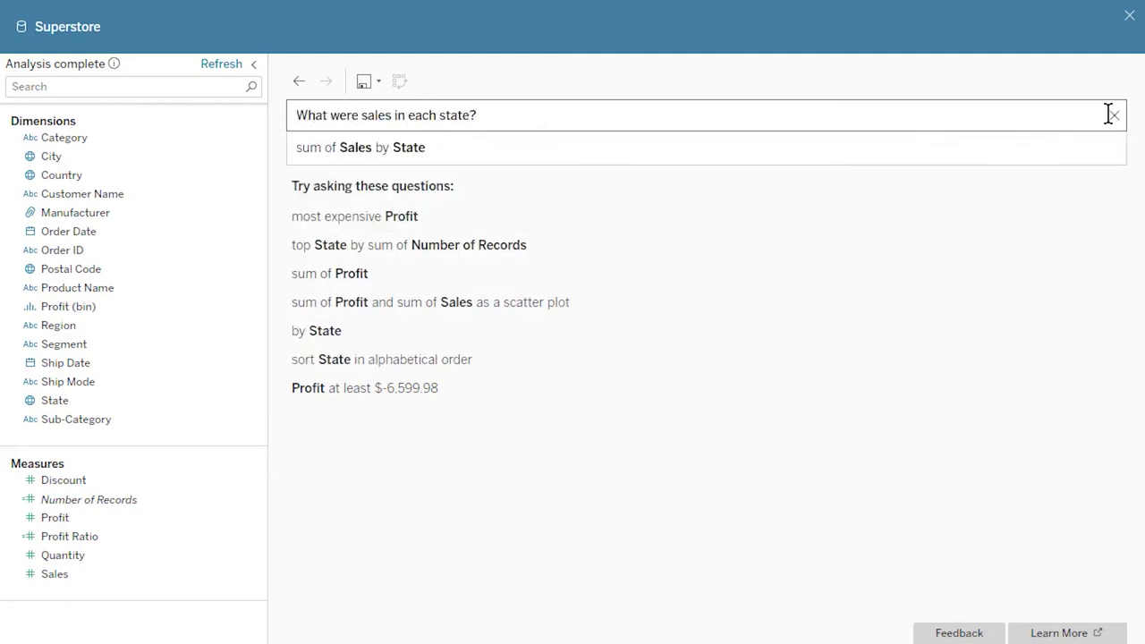
pyautogui.press('Return')
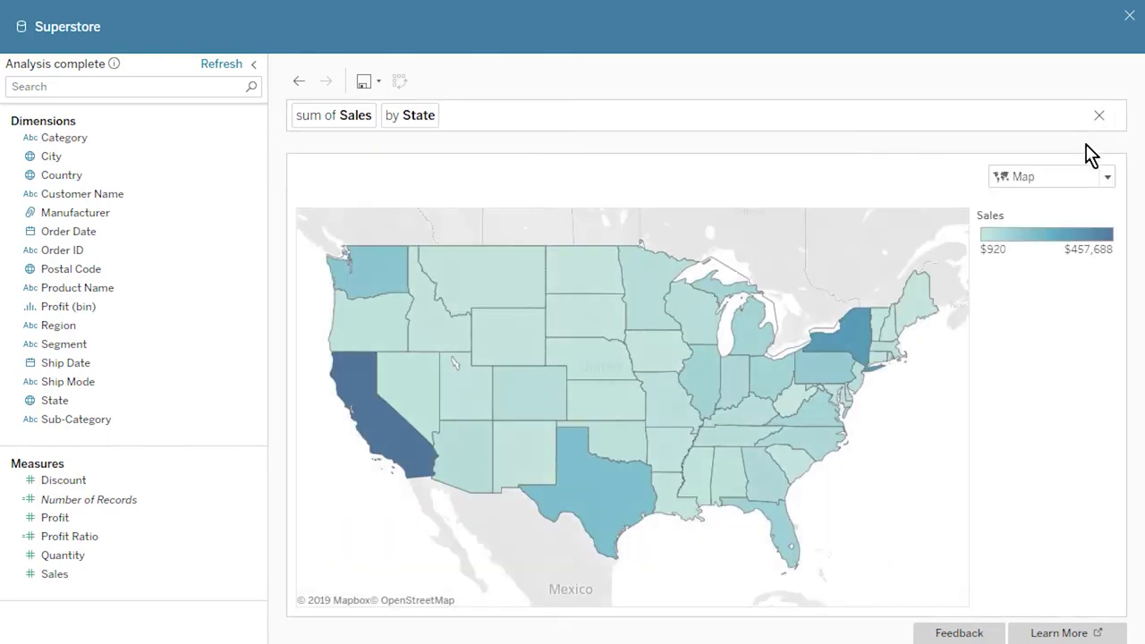
pyautogui.click(1106, 177)
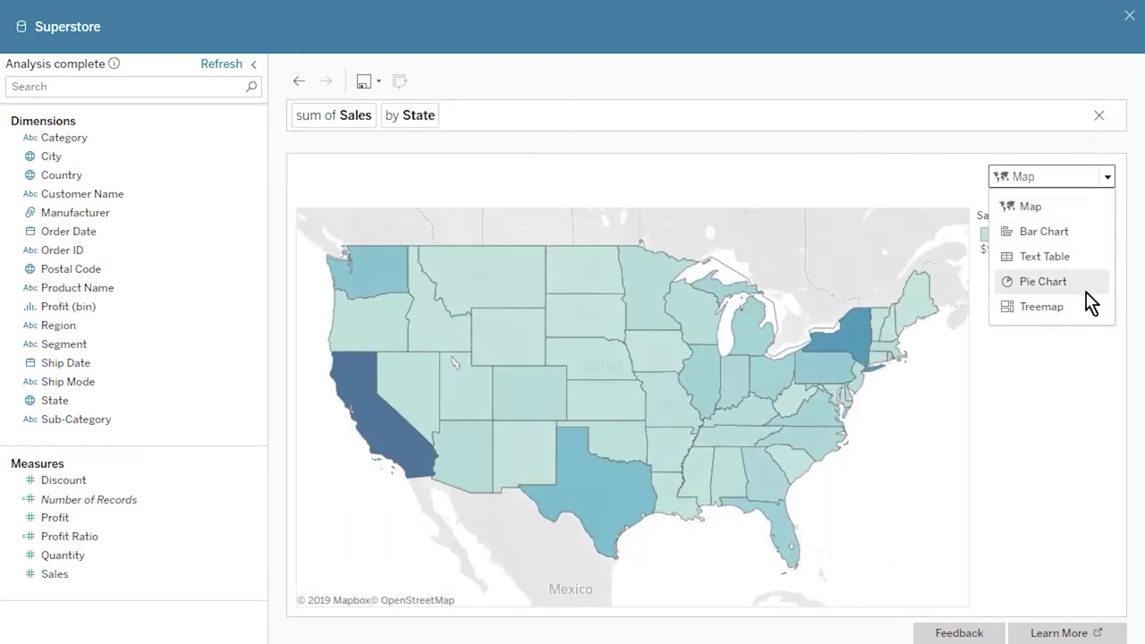
pyautogui.click(1042, 306)
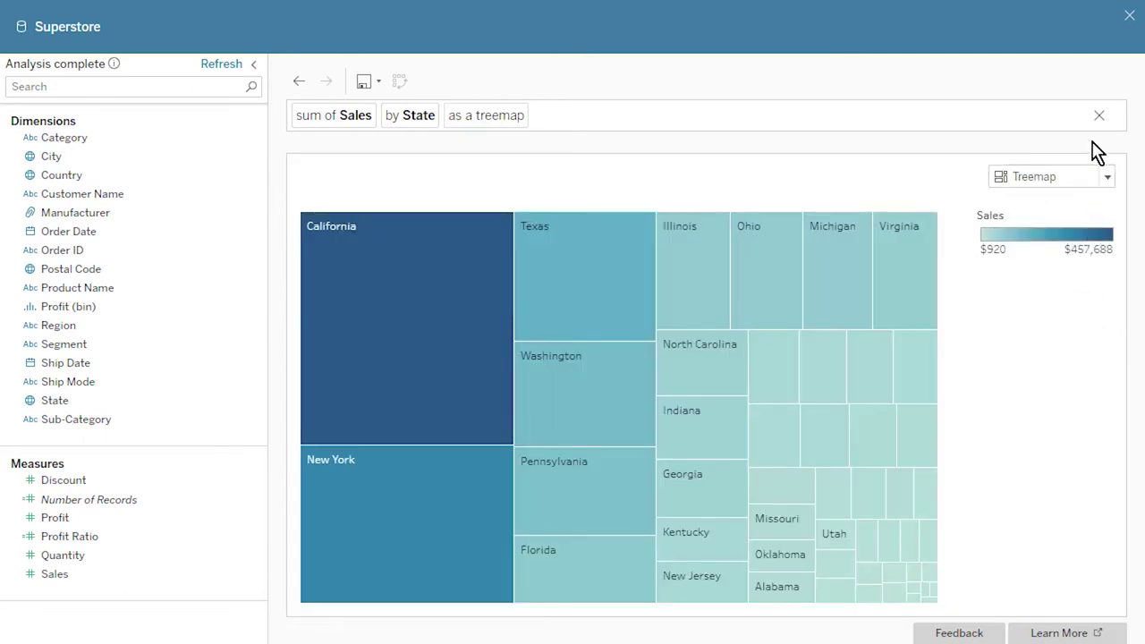
# Step: Clear the treemap question and enter "What were sales in each state as a"
pyautogui.click(1099, 116)
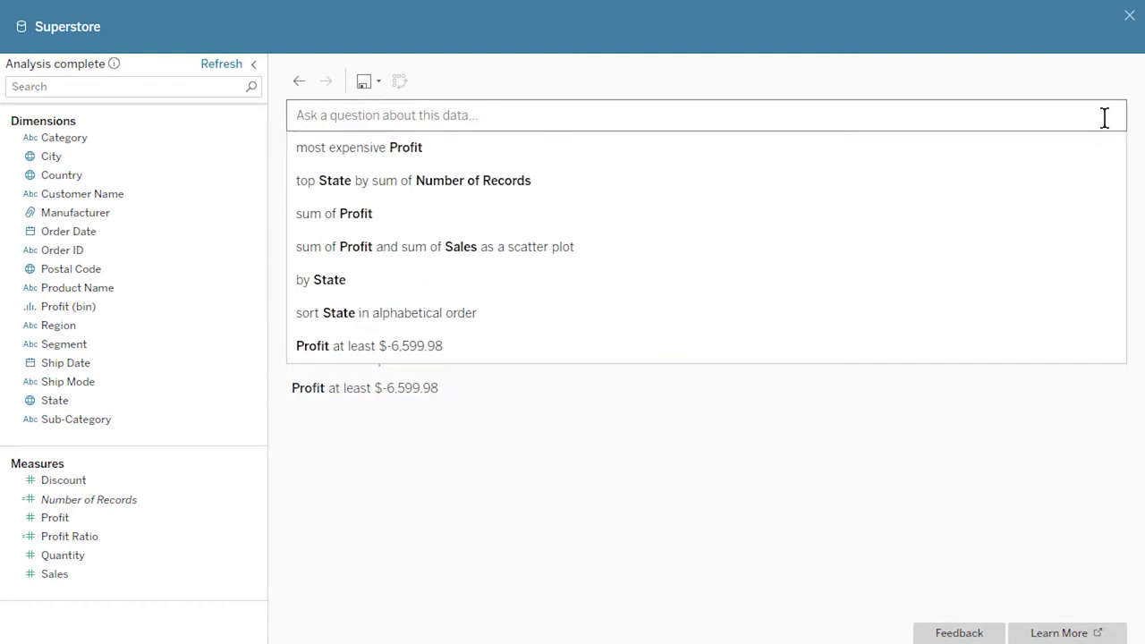
pyautogui.write('What were sales in each state as a')
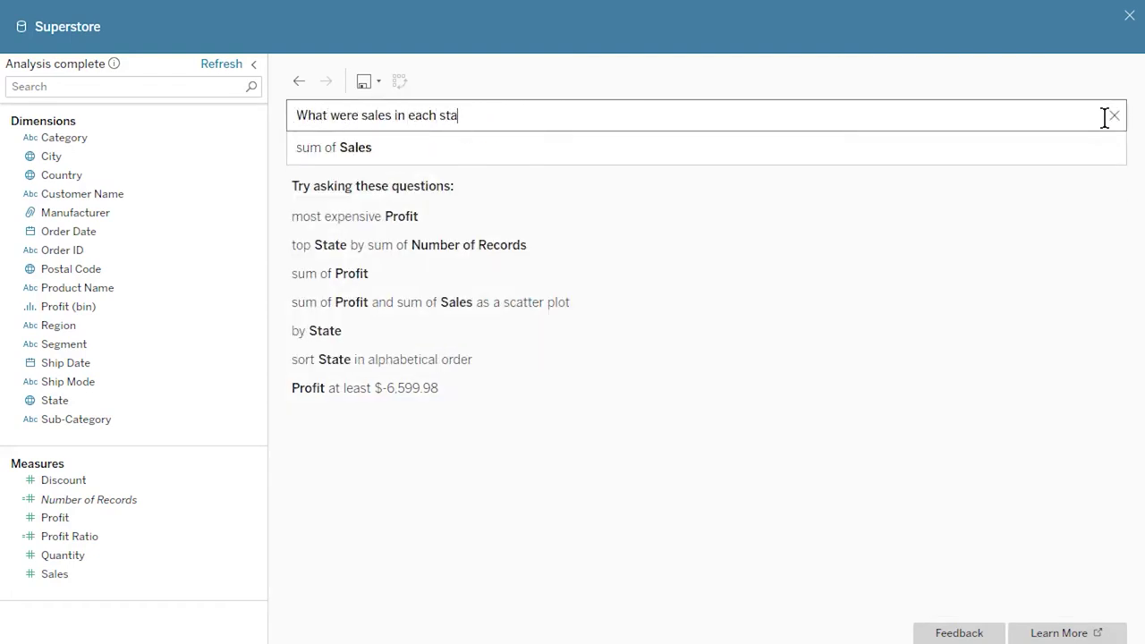
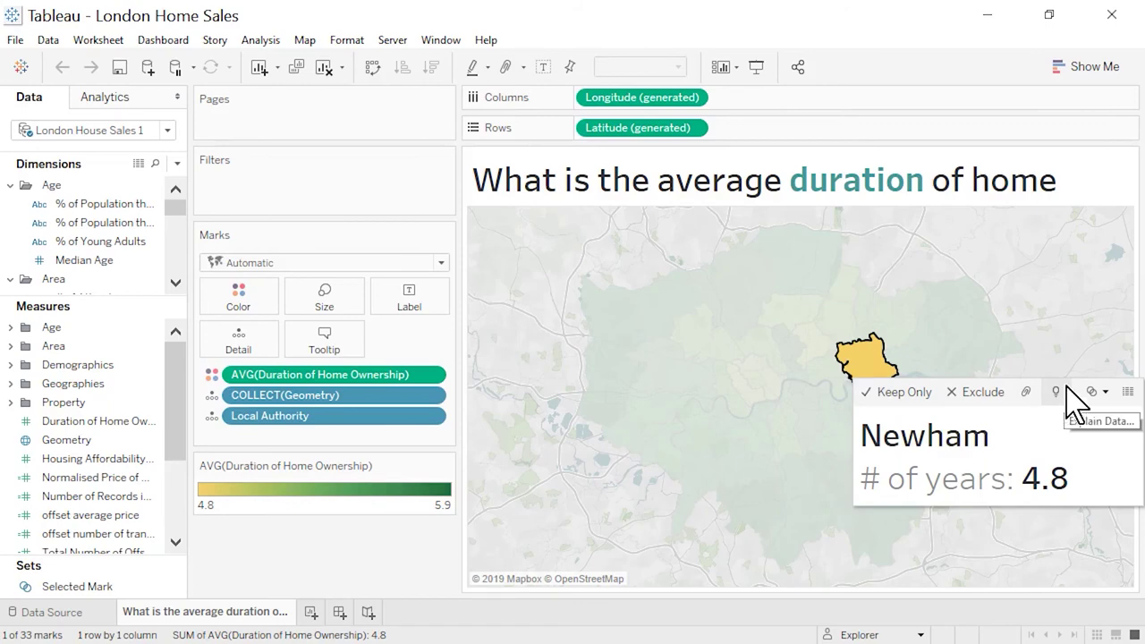
# Step: Run Explain Data on the Newham mark and read through the Residential Group explanation with its charts
pyautogui.click(1059, 391)
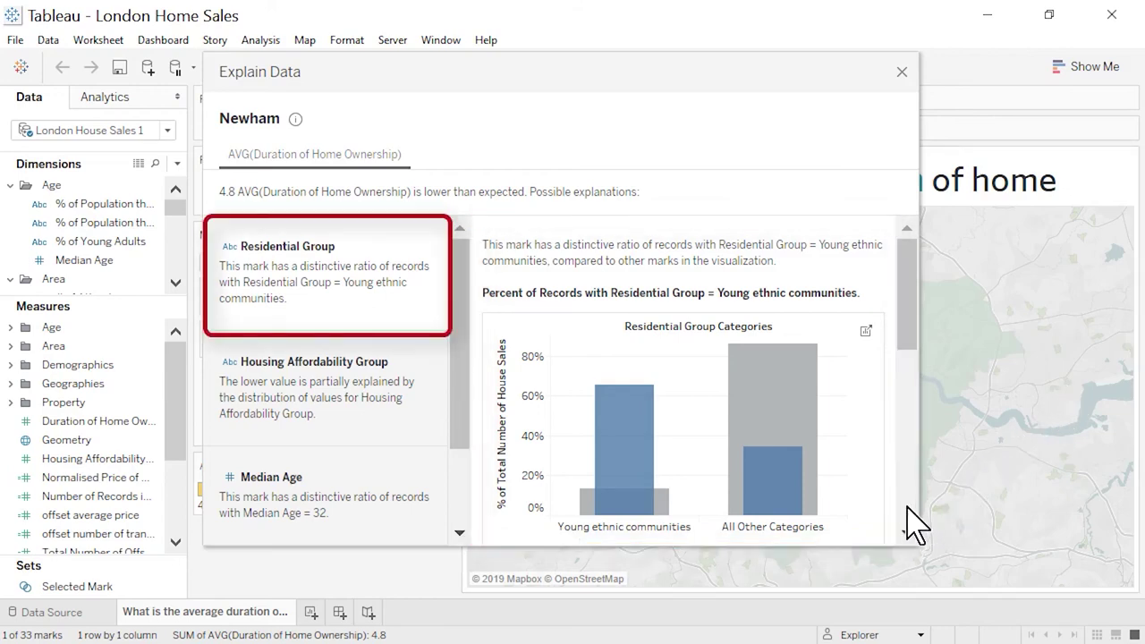
pyautogui.moveTo(915, 350); pyautogui.dragTo(917, 375)
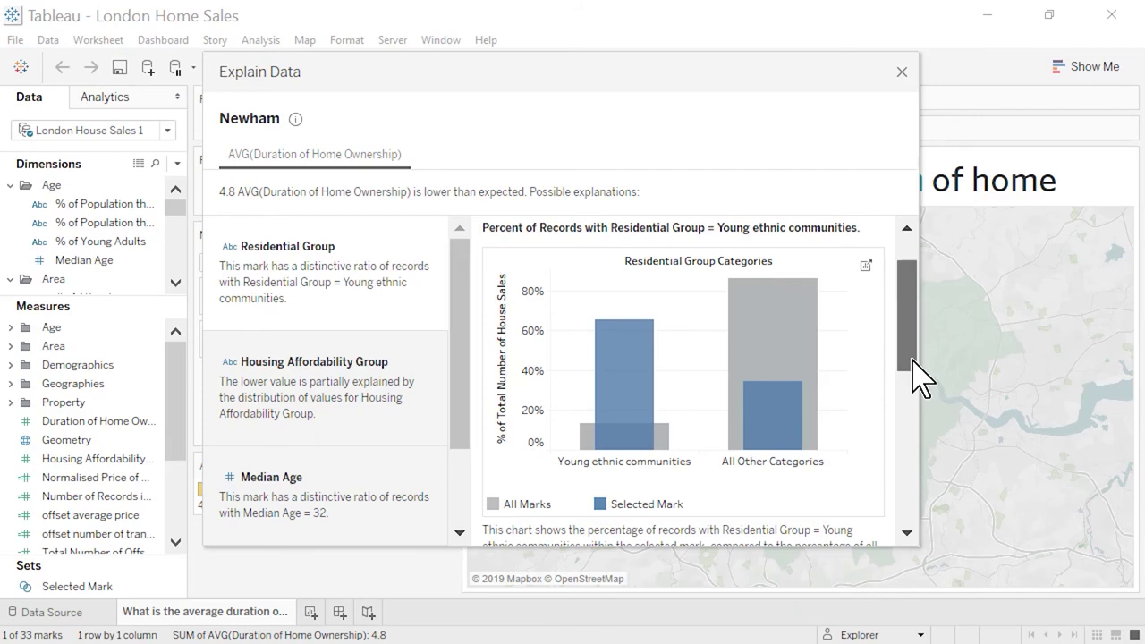
pyautogui.moveTo(913, 361); pyautogui.dragTo(905, 489)
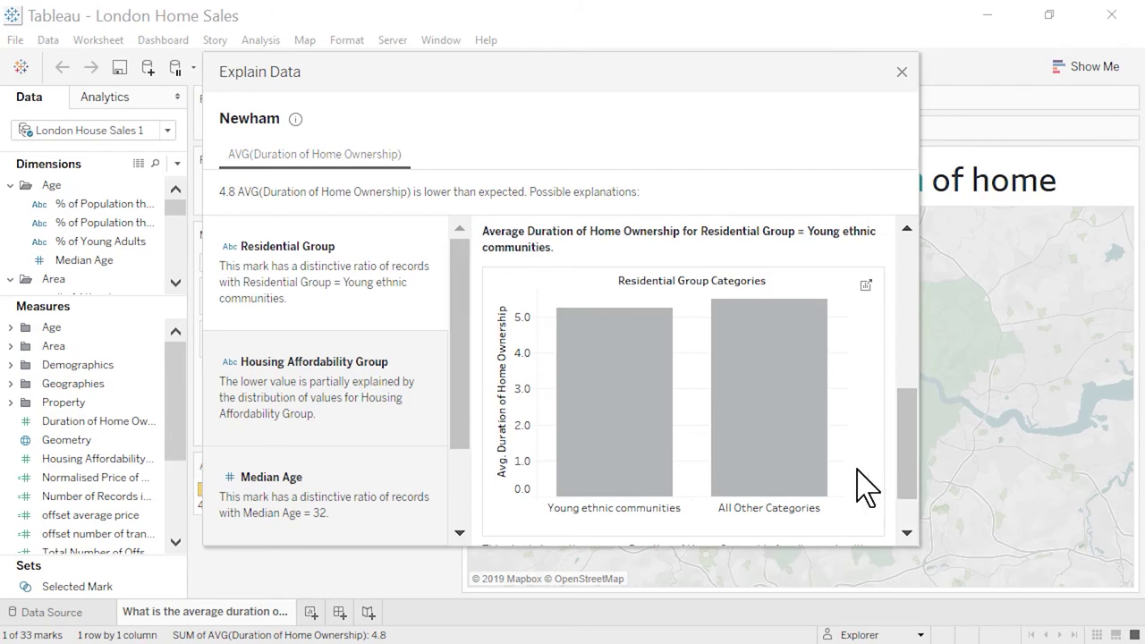
# Step: Review the Housing Affordability Group, Median Age and % of Population that is Retired explanations with their charts
pyautogui.click(433, 417)
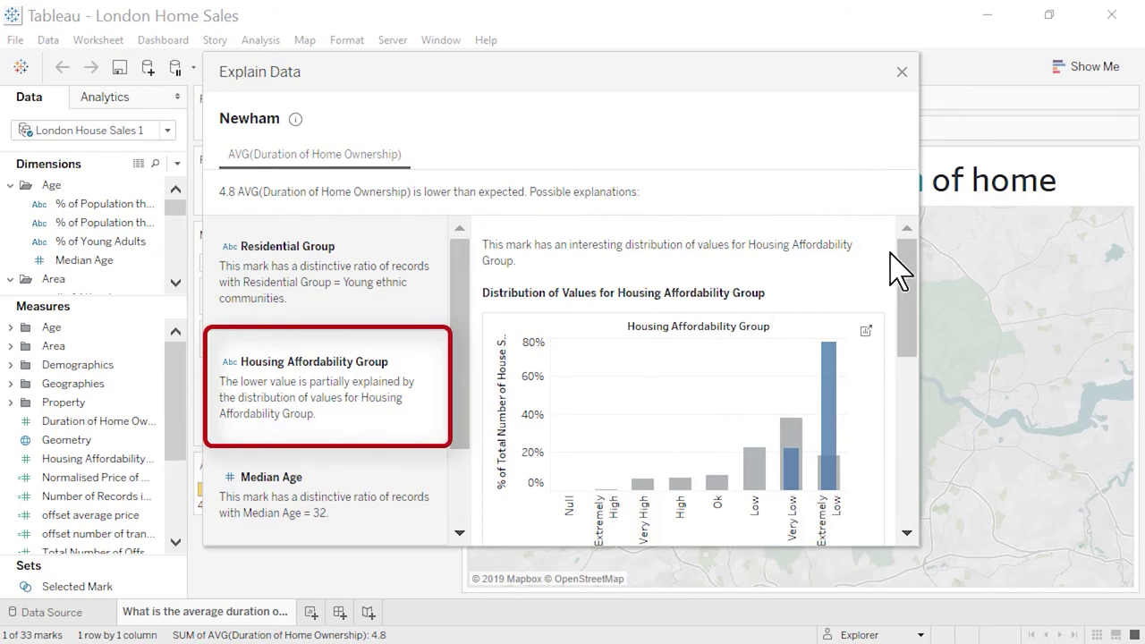
pyautogui.moveTo(900, 248); pyautogui.dragTo(901, 271)
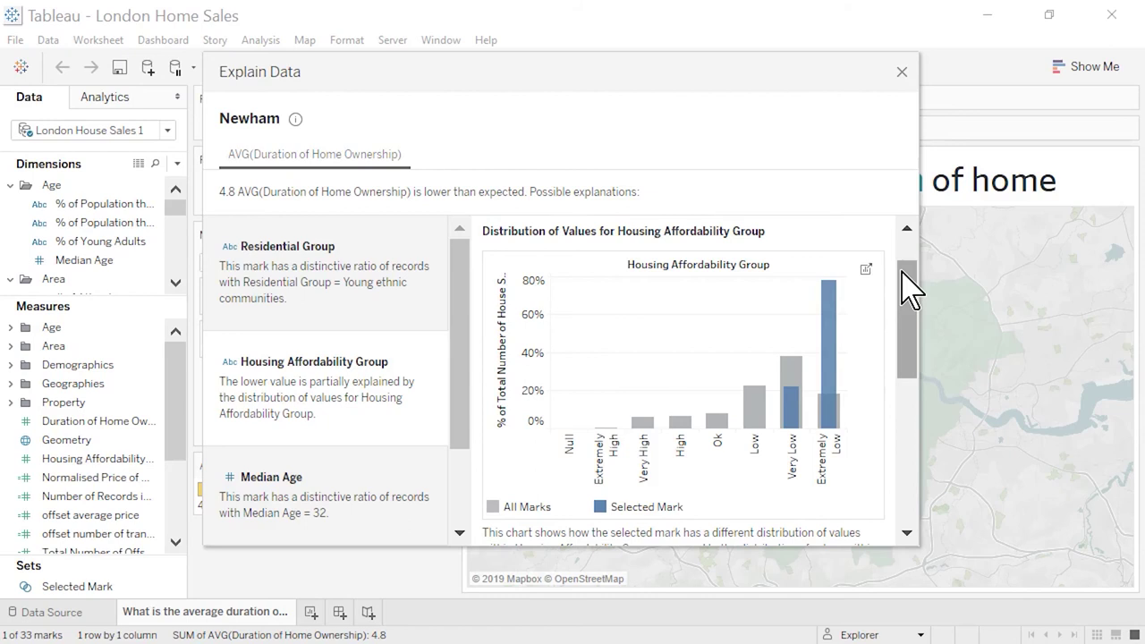
pyautogui.click(420, 483)
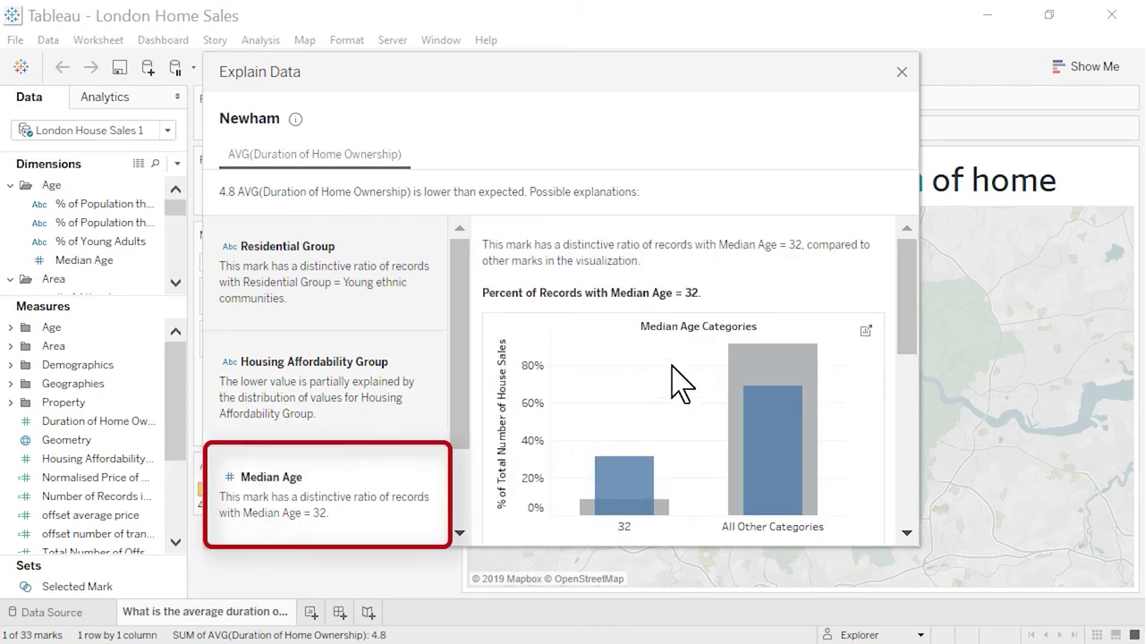
pyautogui.scroll(-1, 907, 279)
pyautogui.moveTo(907, 279); pyautogui.dragTo(907, 286)
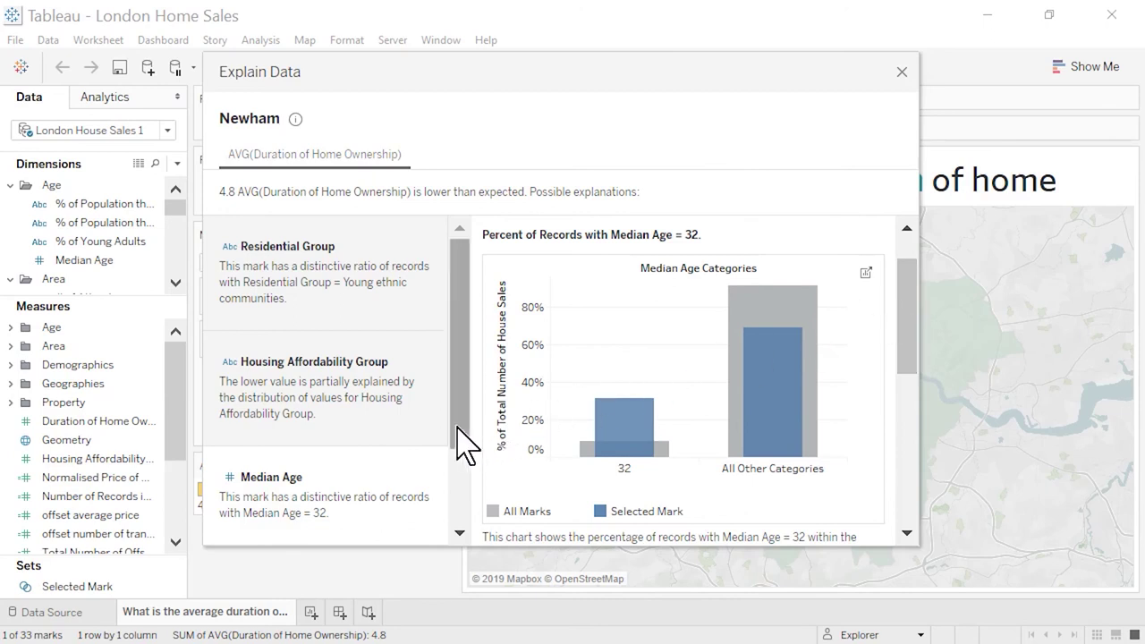
pyautogui.moveTo(460, 439); pyautogui.dragTo(459, 524)
pyautogui.click(428, 496)
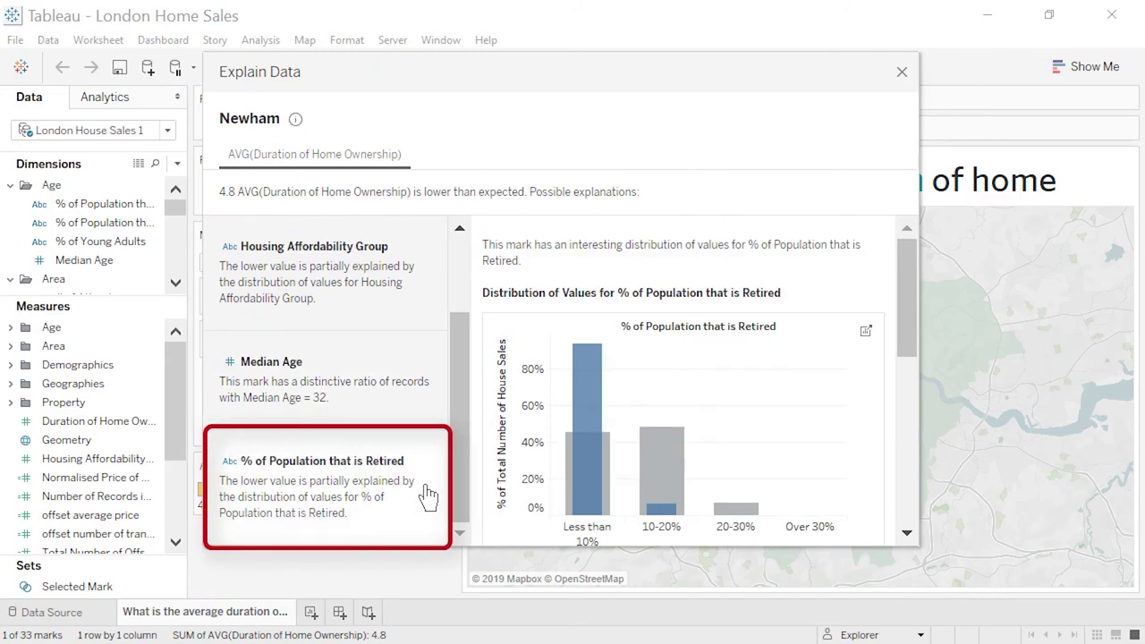
pyautogui.moveTo(903, 268); pyautogui.dragTo(912, 288)
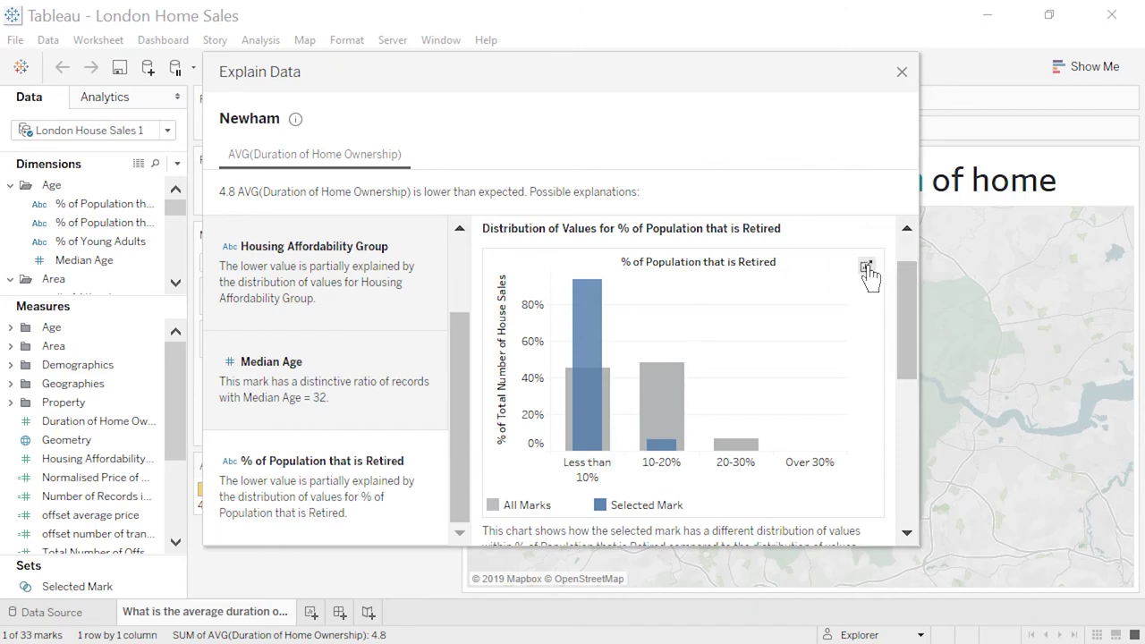
# Step: Open the % of Population that is Retired chart as a new worksheet, close Explain Data, and place Median Age on Columns
pyautogui.click(866, 269)
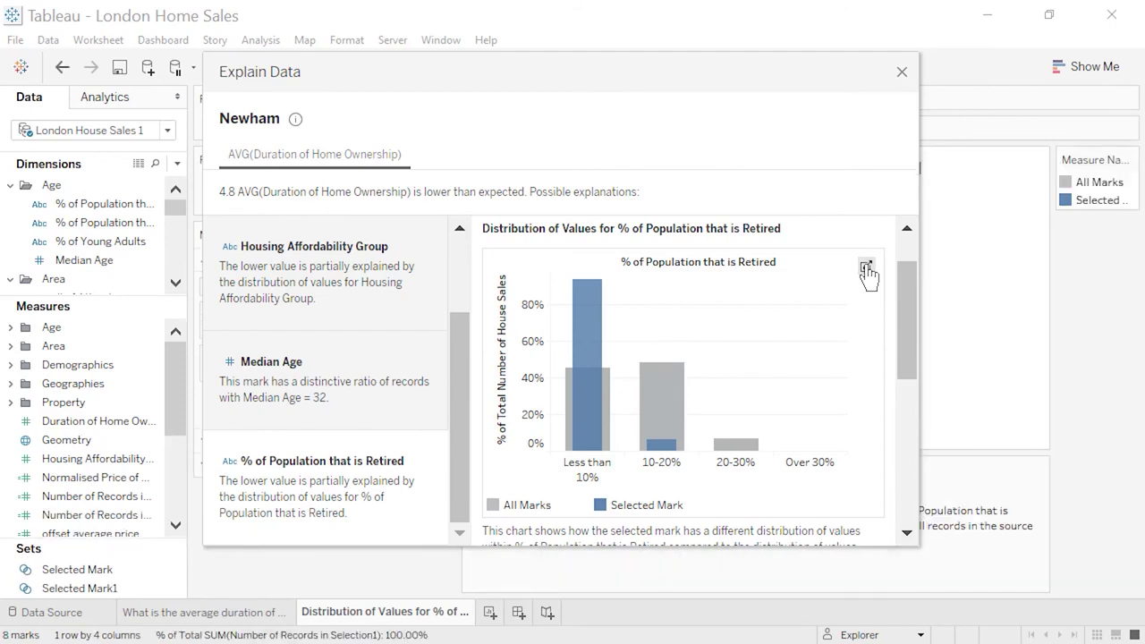
pyautogui.click(902, 73)
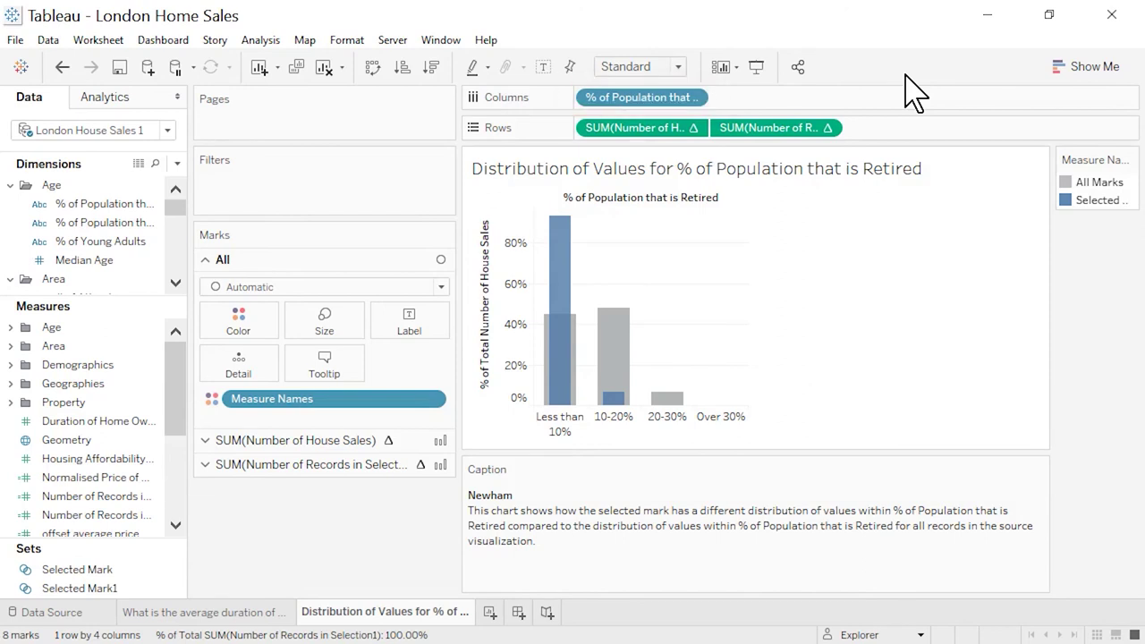
pyautogui.click(106, 262)
pyautogui.moveTo(106, 262); pyautogui.dragTo(624, 99)
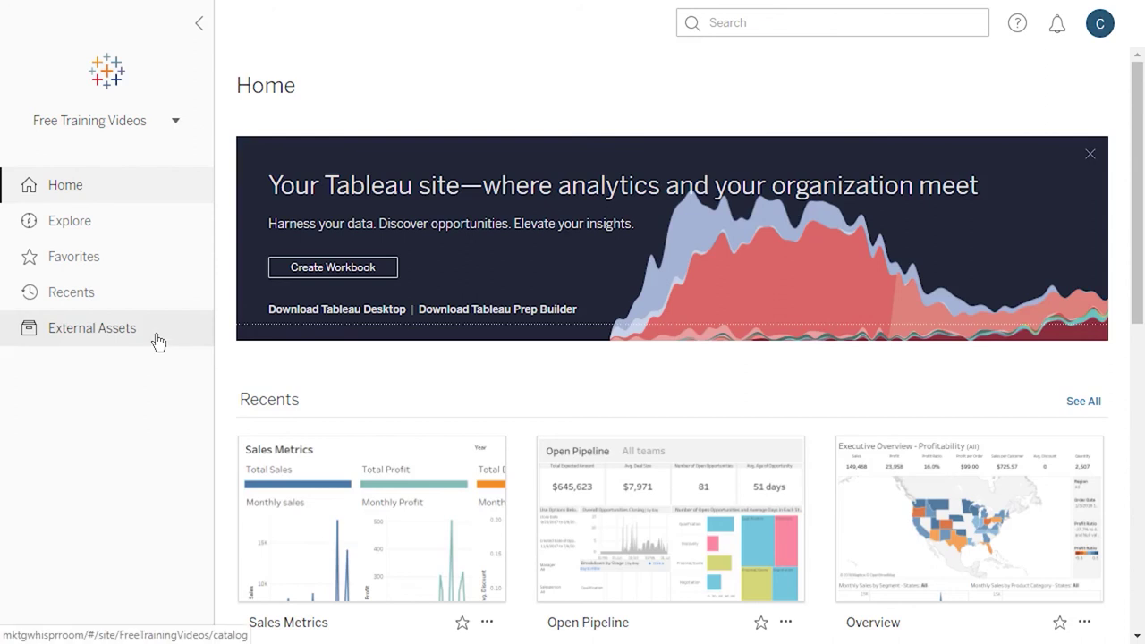
# Step: Open the site's External Assets with the navigation pane collapsed, and switch the list from databases and files to tables
pyautogui.click(159, 341)
pyautogui.click(200, 24)
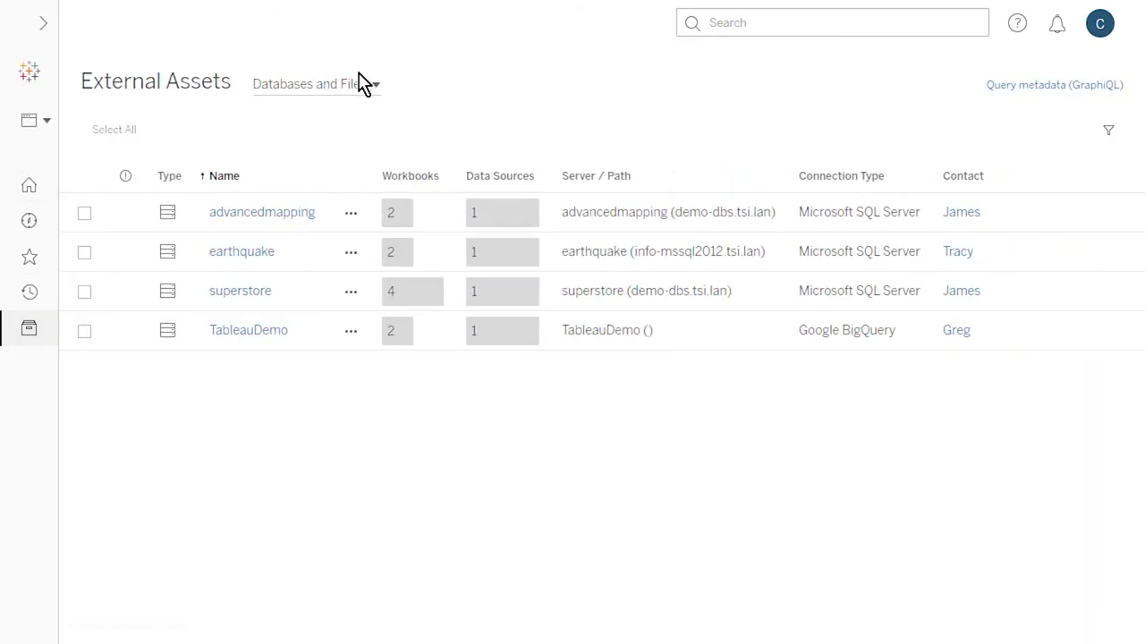
pyautogui.click(376, 85)
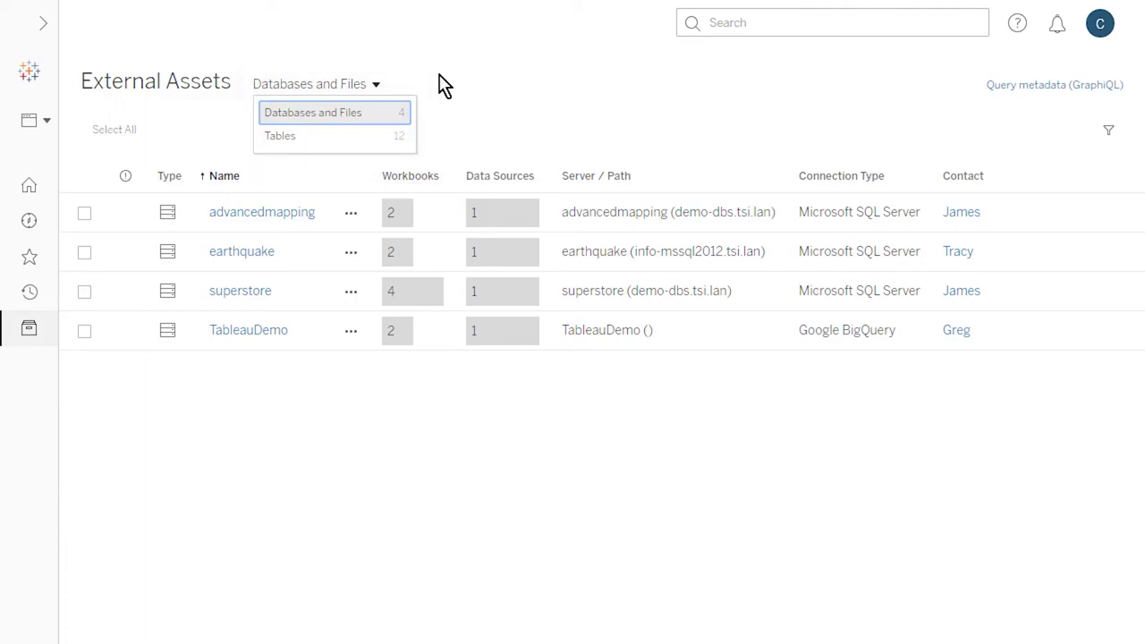
pyautogui.click(445, 85)
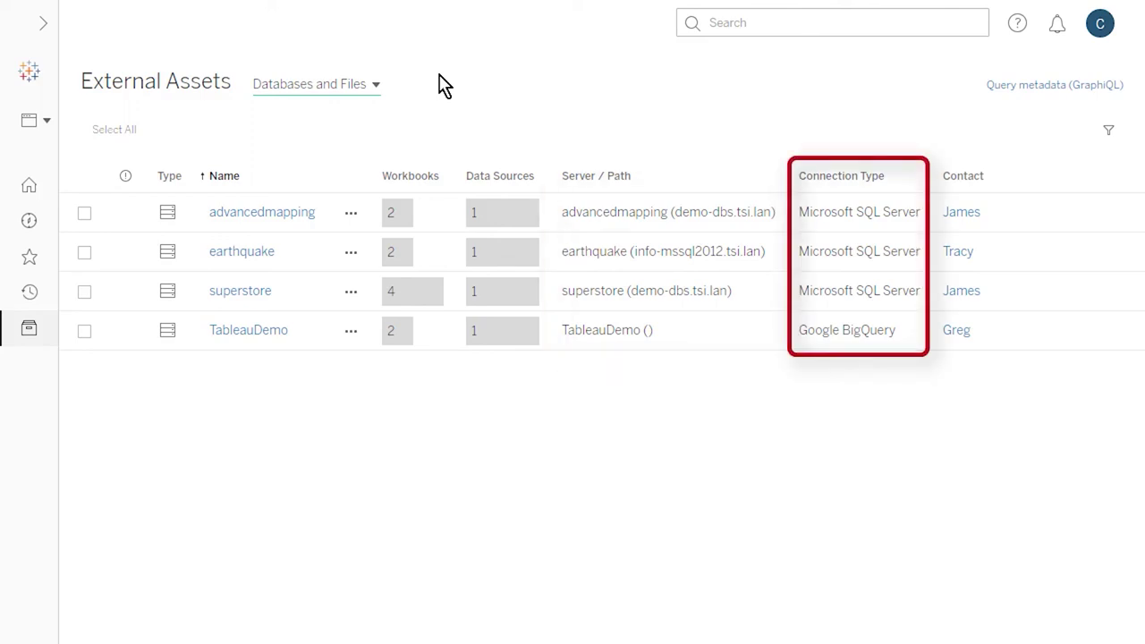
pyautogui.click(376, 87)
pyautogui.click(383, 140)
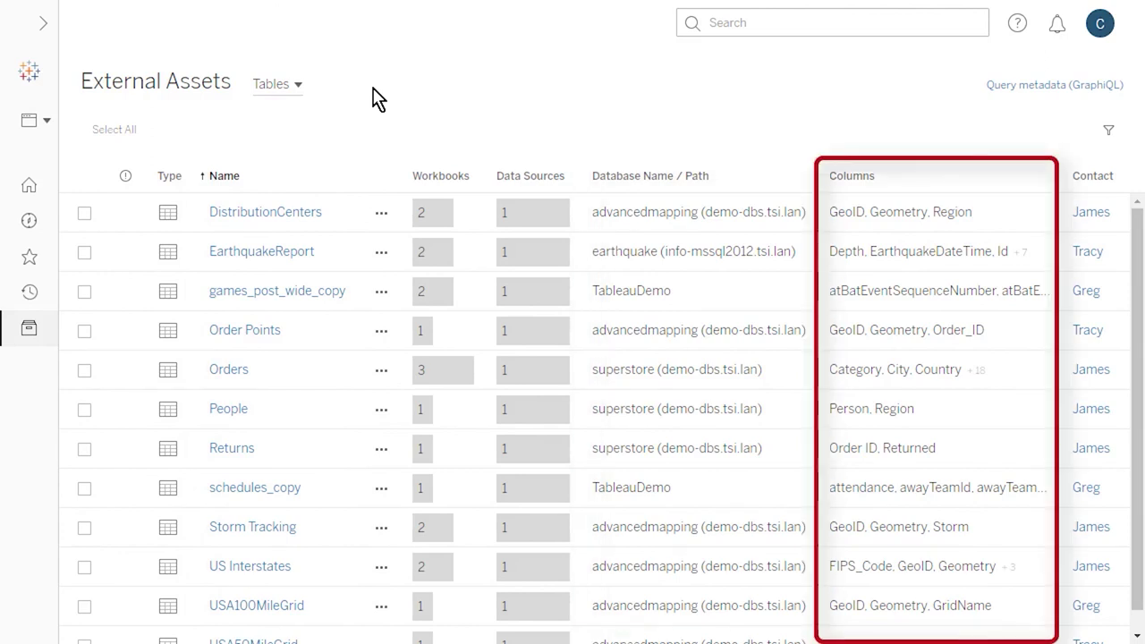
# Step: Switch the External Assets list to databases and files and open the superstore database
pyautogui.click(307, 90)
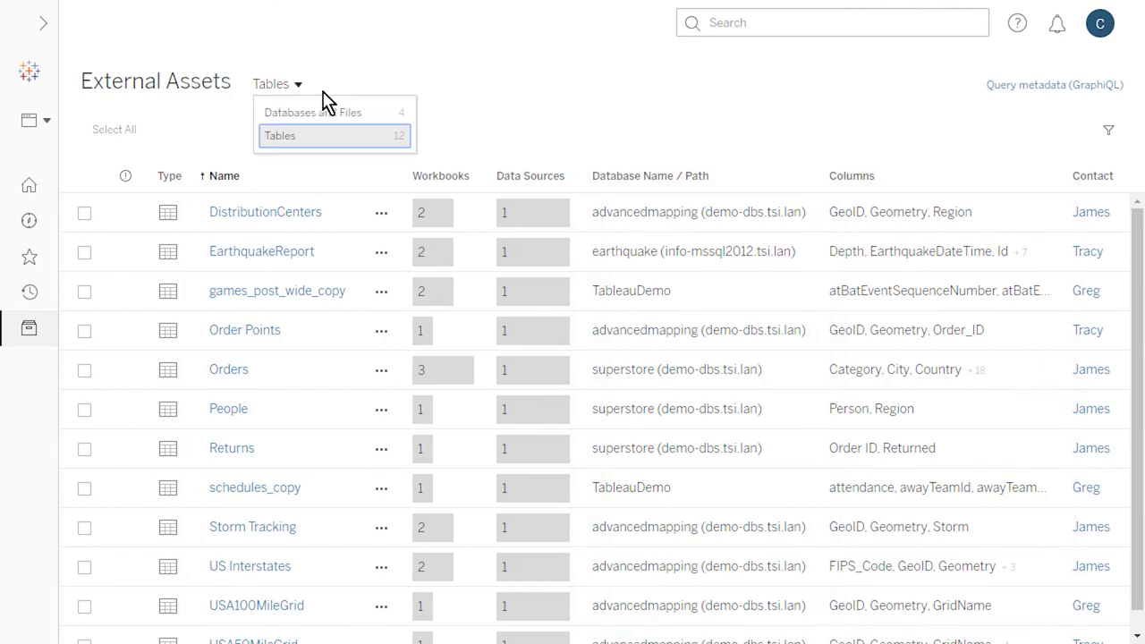
pyautogui.click(369, 114)
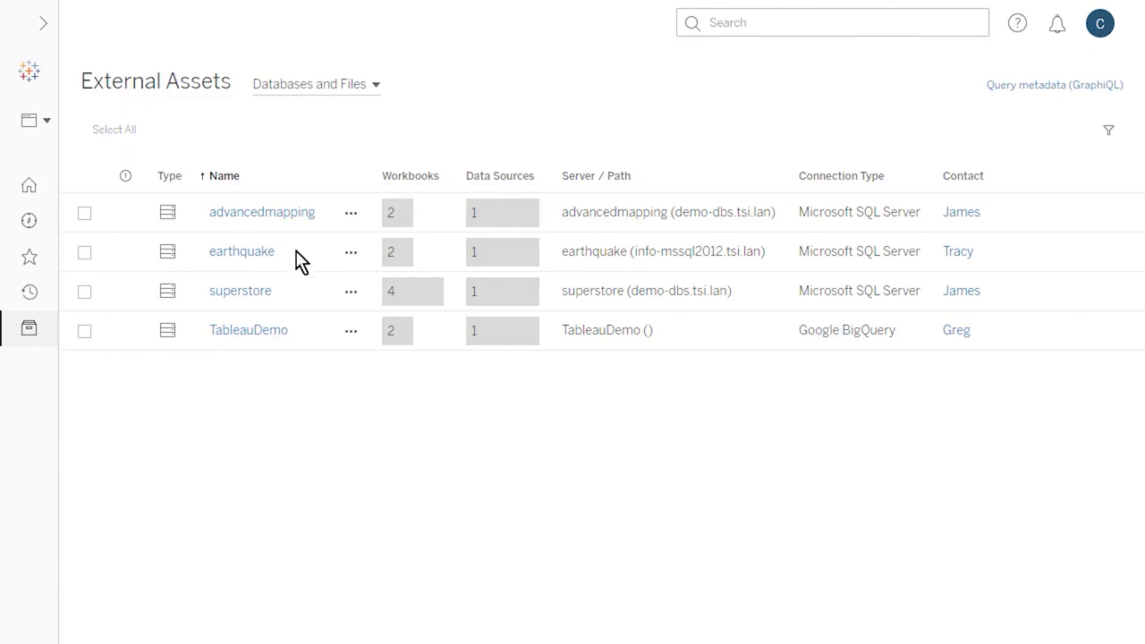
pyautogui.click(261, 299)
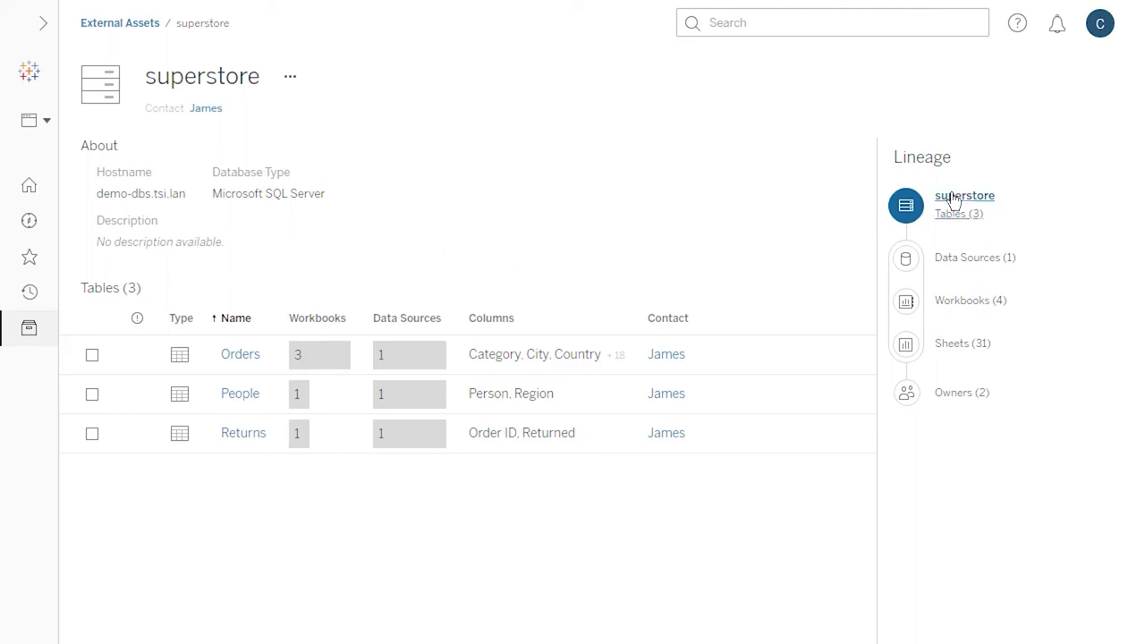
# Step: Review the superstore lineage through its downstream data sources, workbooks, sheets and owners, and return to its tables
pyautogui.click(993, 266)
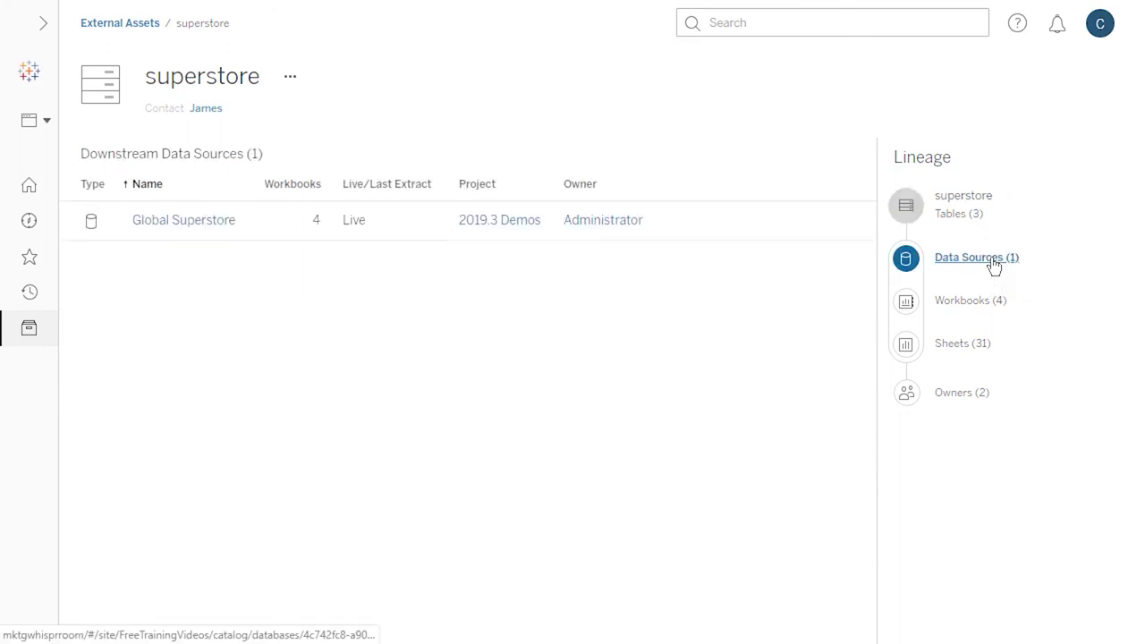
pyautogui.click(986, 306)
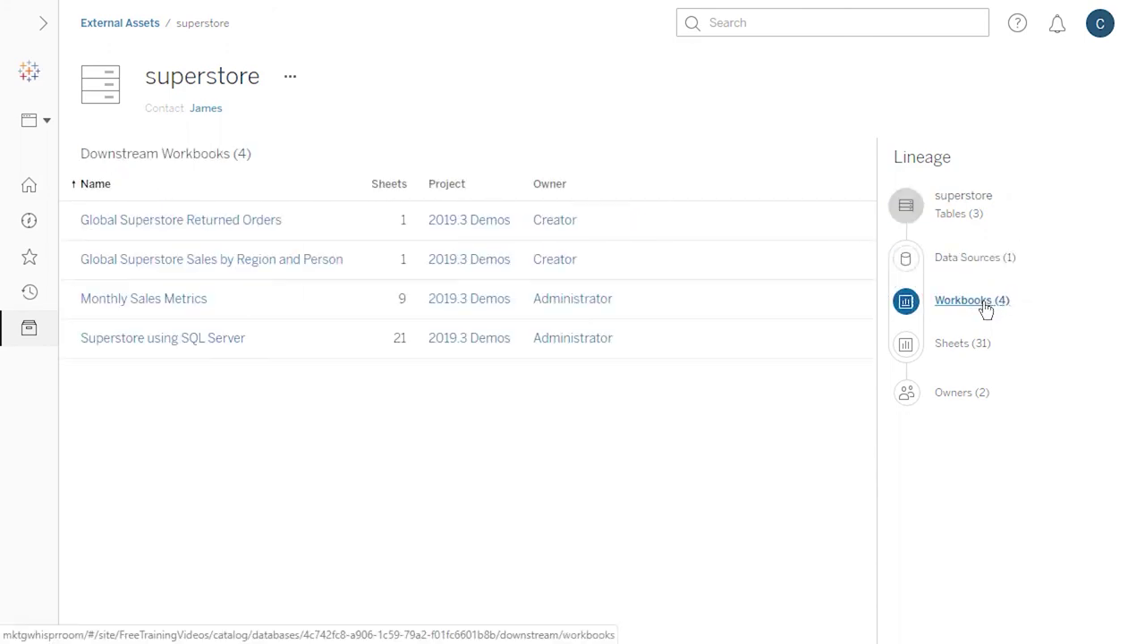
pyautogui.click(978, 350)
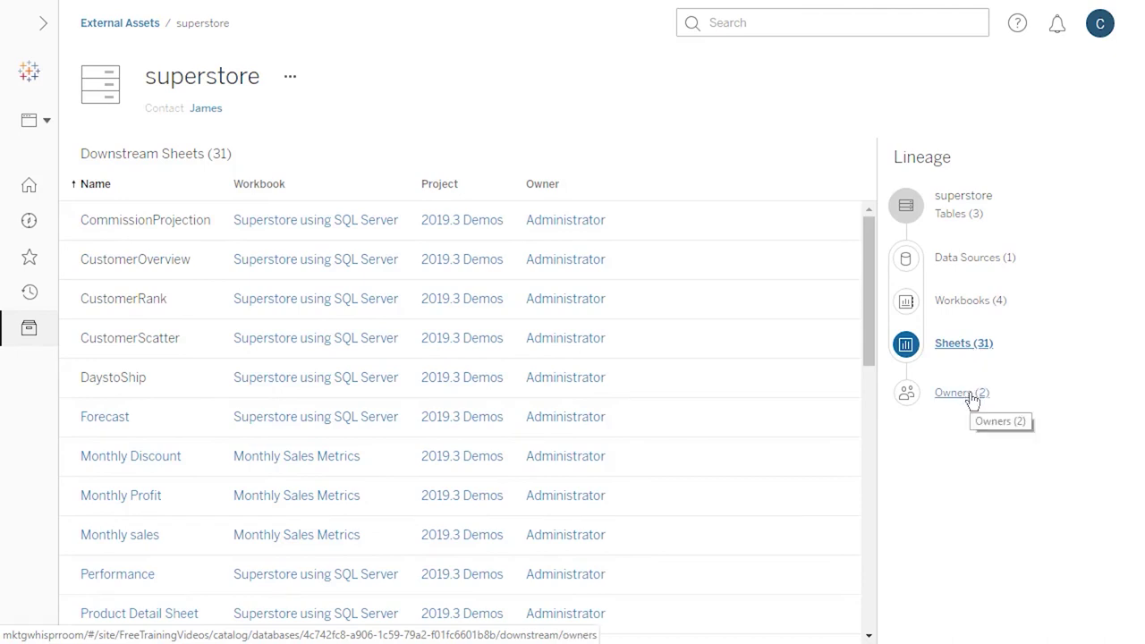
pyautogui.click(972, 399)
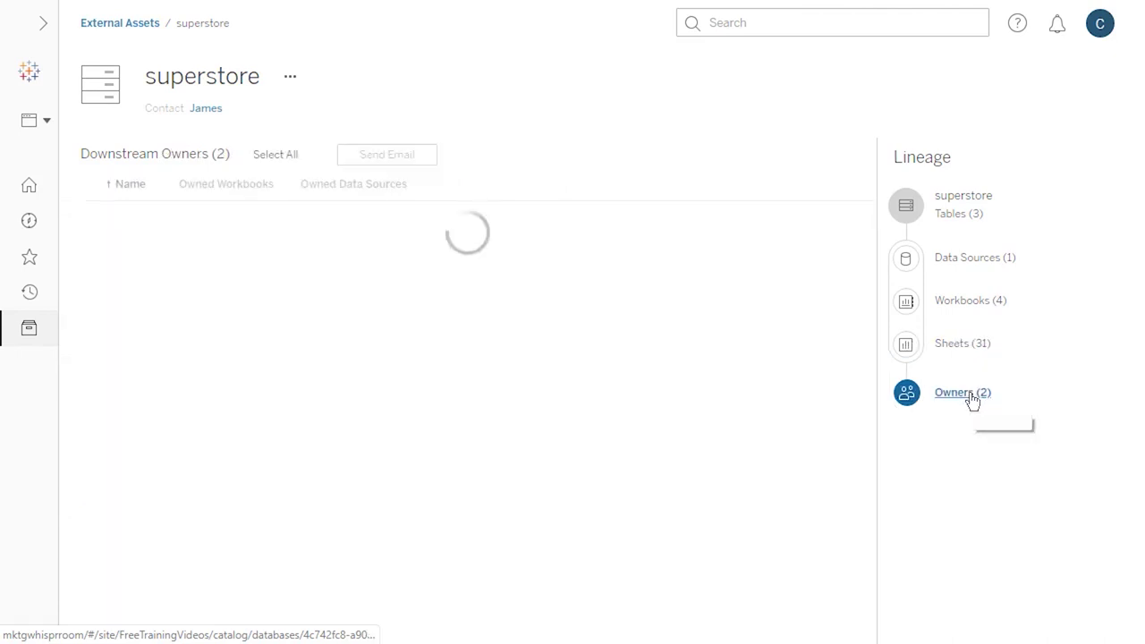
pyautogui.click(961, 205)
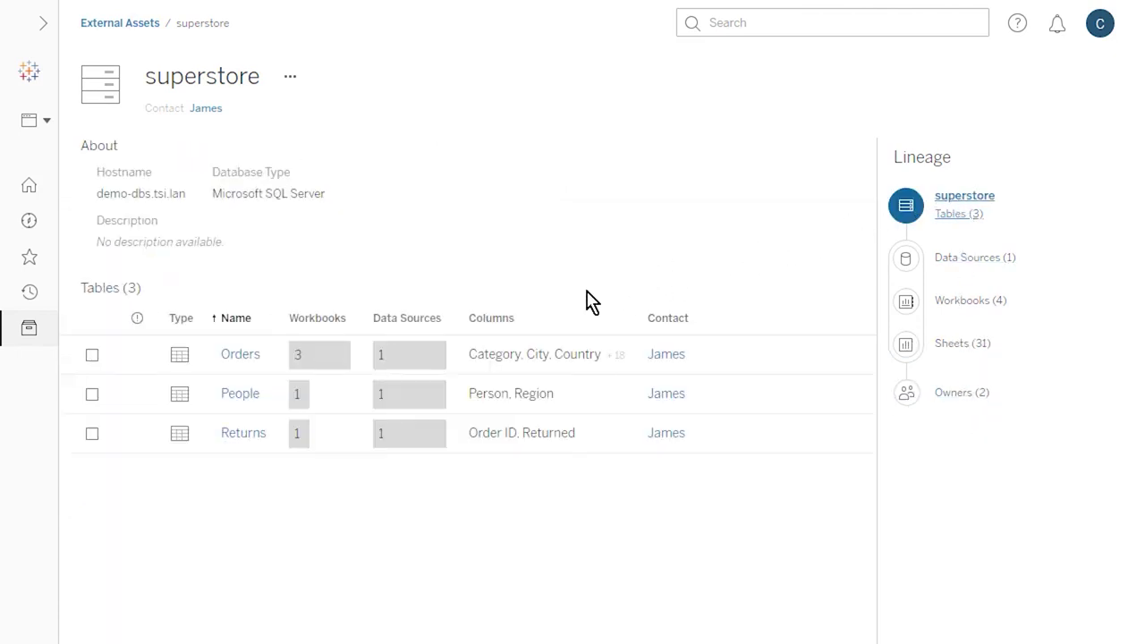
# Step: Filter the superstore lineage to the Returns table and start an email to both downstream owners, Administrator and Creator, without sending it
pyautogui.click(92, 433)
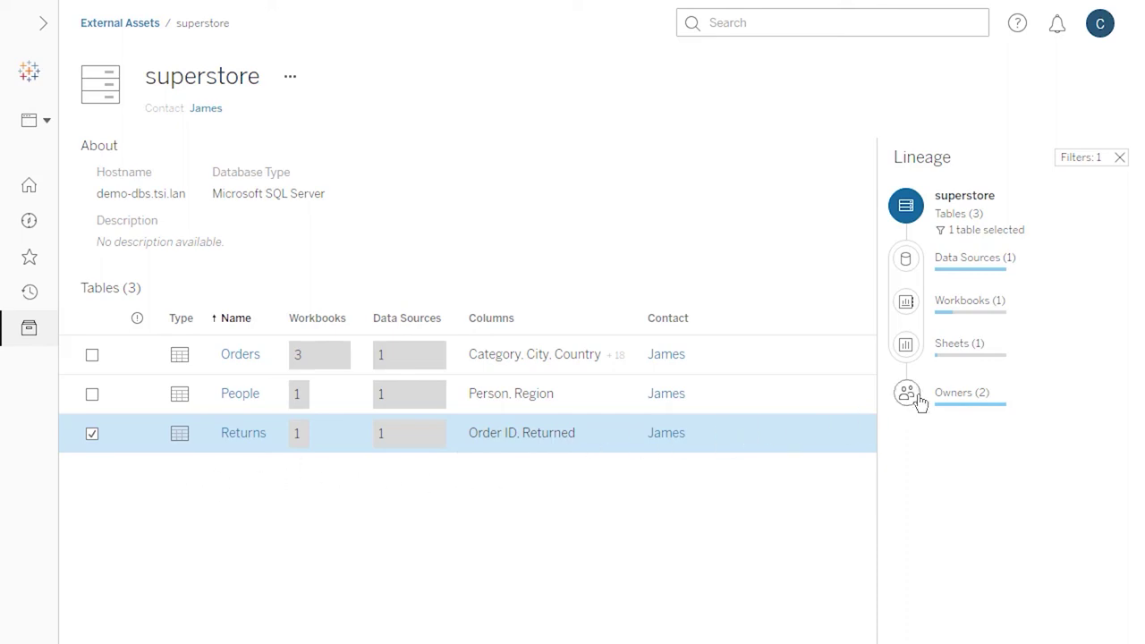
pyautogui.click(959, 395)
pyautogui.click(91, 220)
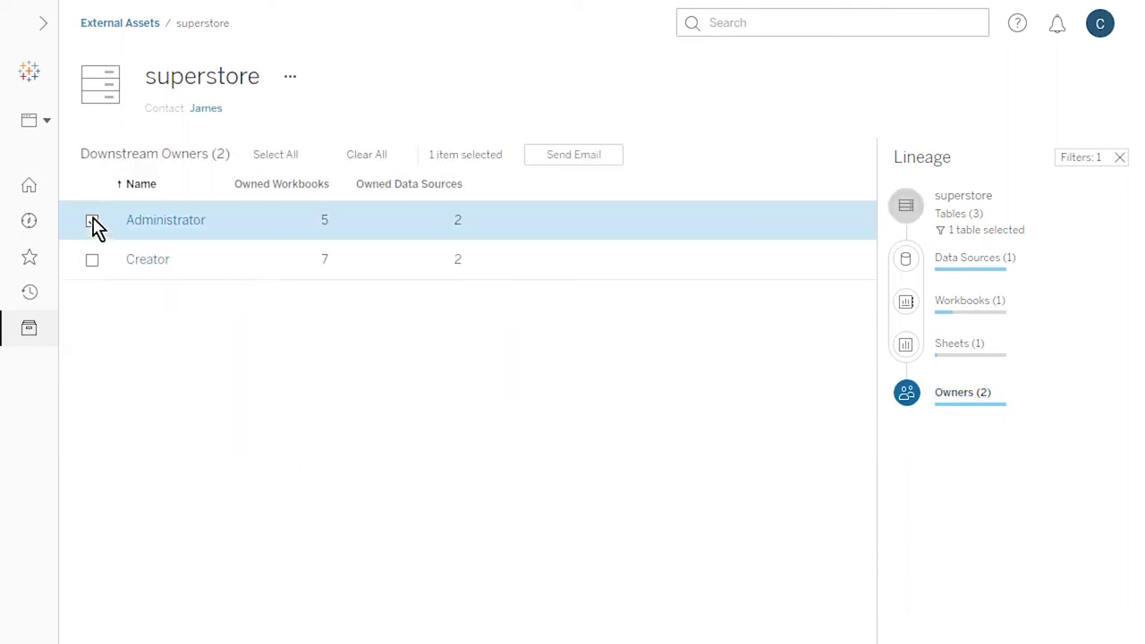
pyautogui.click(91, 260)
pyautogui.click(544, 159)
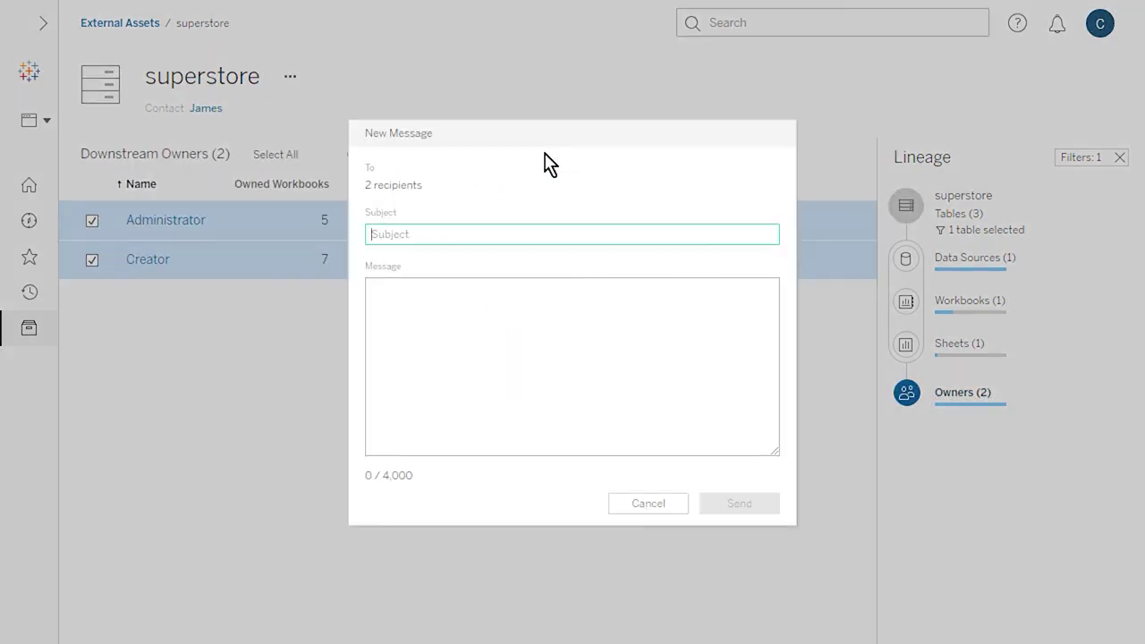
pyautogui.click(649, 504)
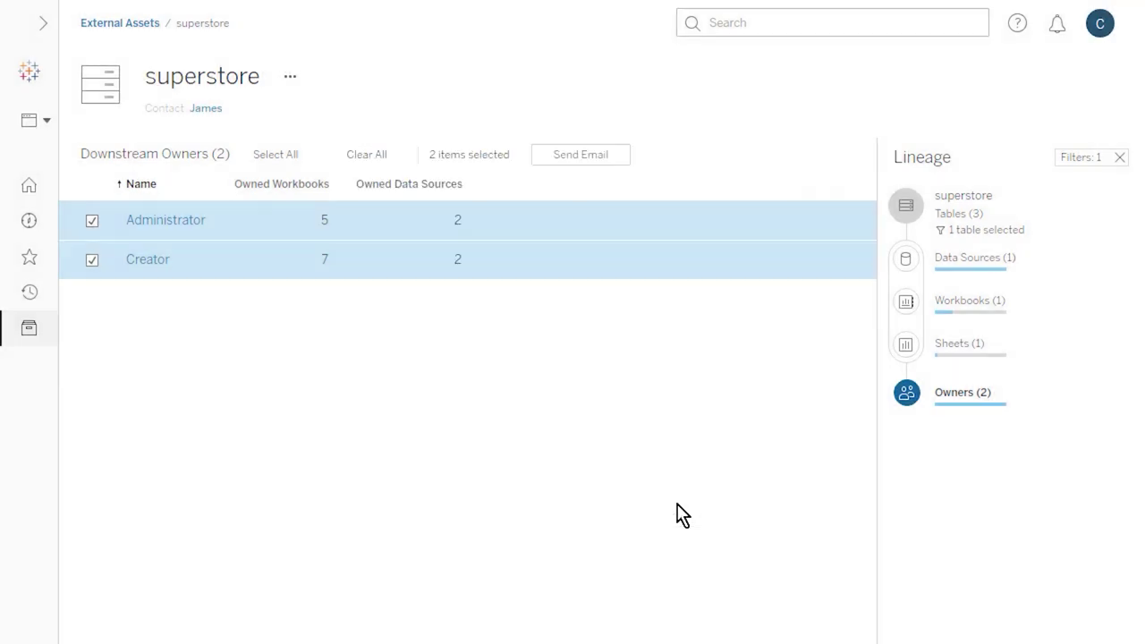
# Step: Return to External Assets and enable a data quality warning of type Stale data on the earthquake database
pyautogui.click(113, 23)
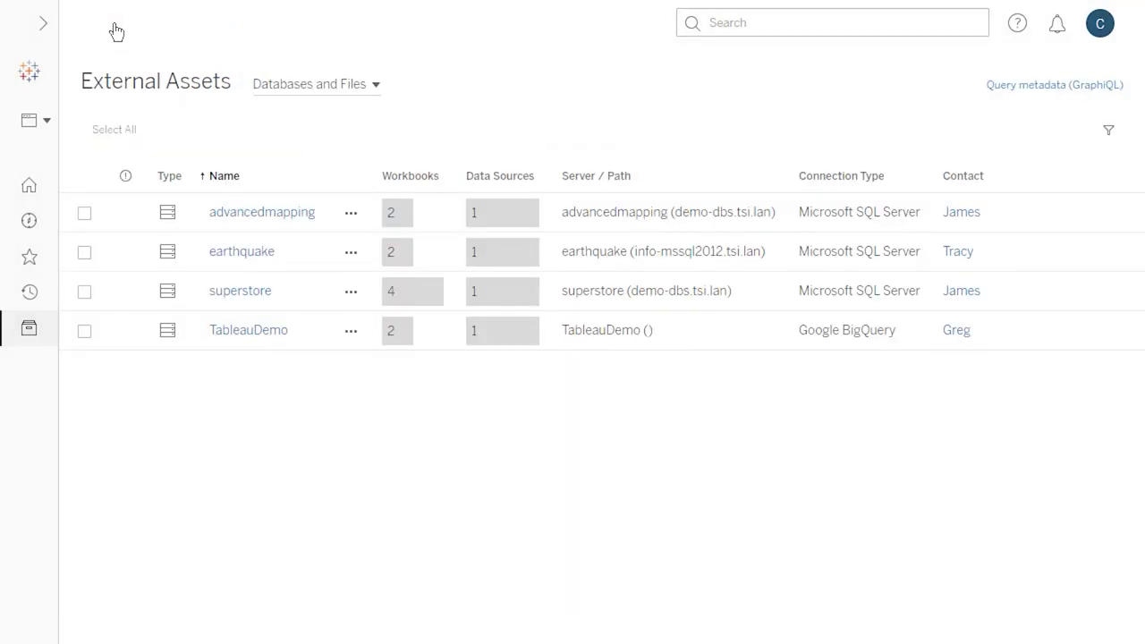
pyautogui.click(84, 253)
pyautogui.click(362, 130)
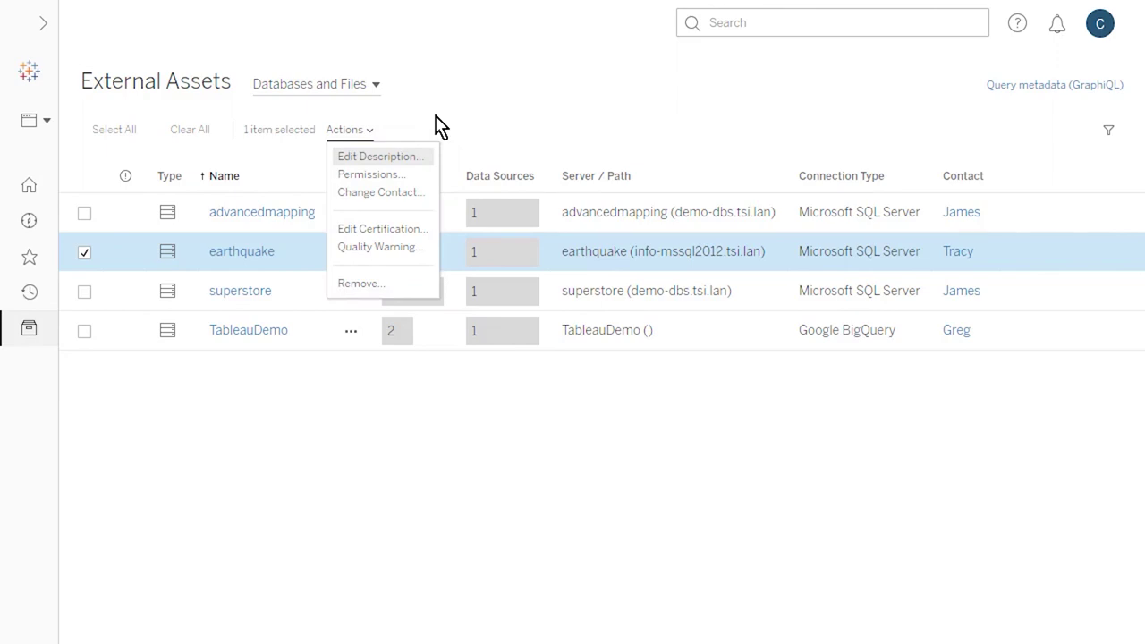
pyautogui.click(421, 247)
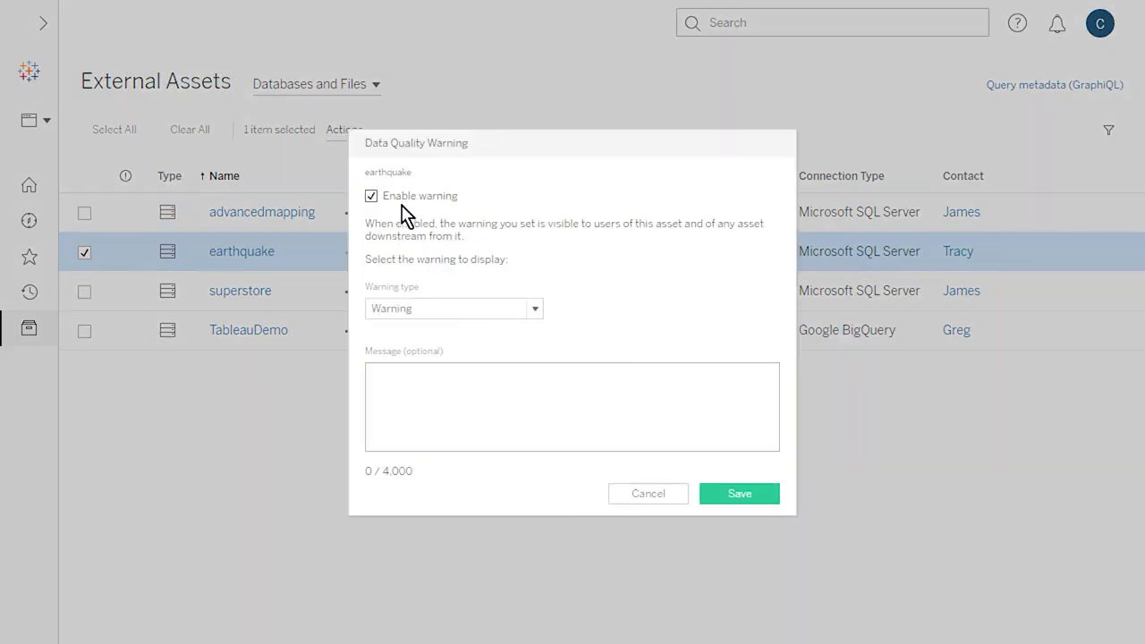
pyautogui.click(533, 310)
pyautogui.click(530, 371)
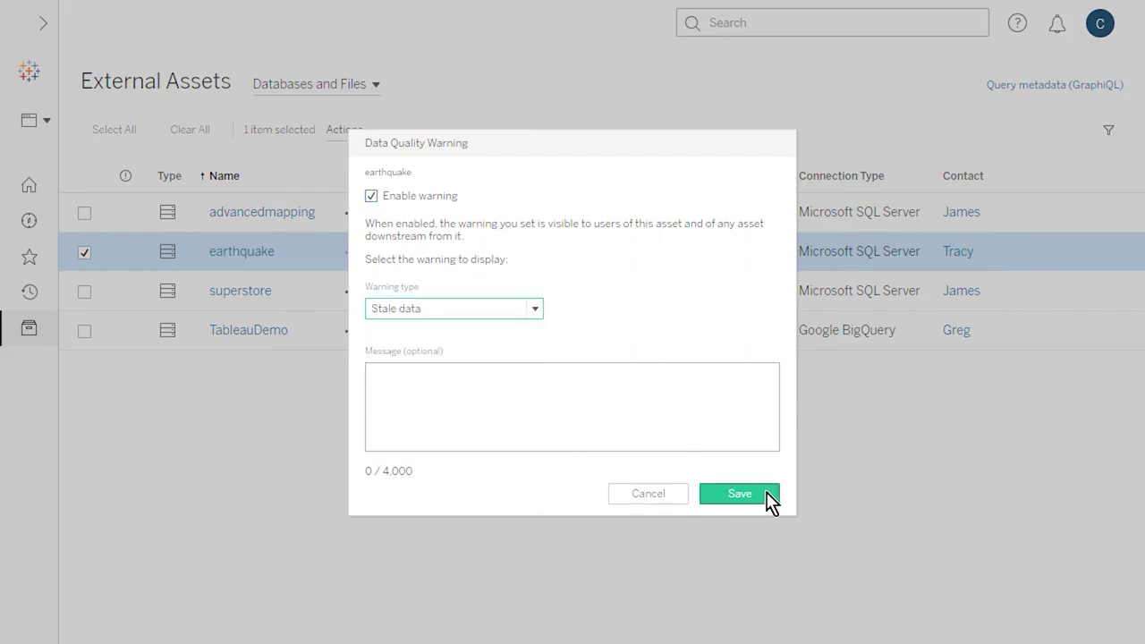
pyautogui.click(765, 497)
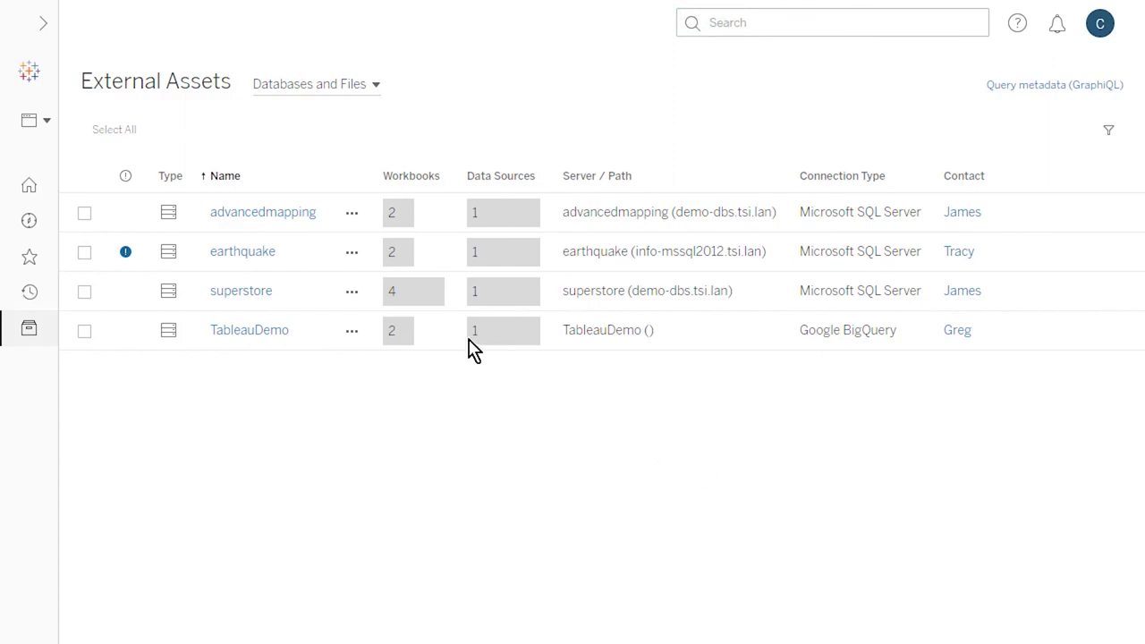
# Step: Certify the superstore database's data for use in analysis, without a note
pyautogui.click(352, 292)
pyautogui.click(427, 391)
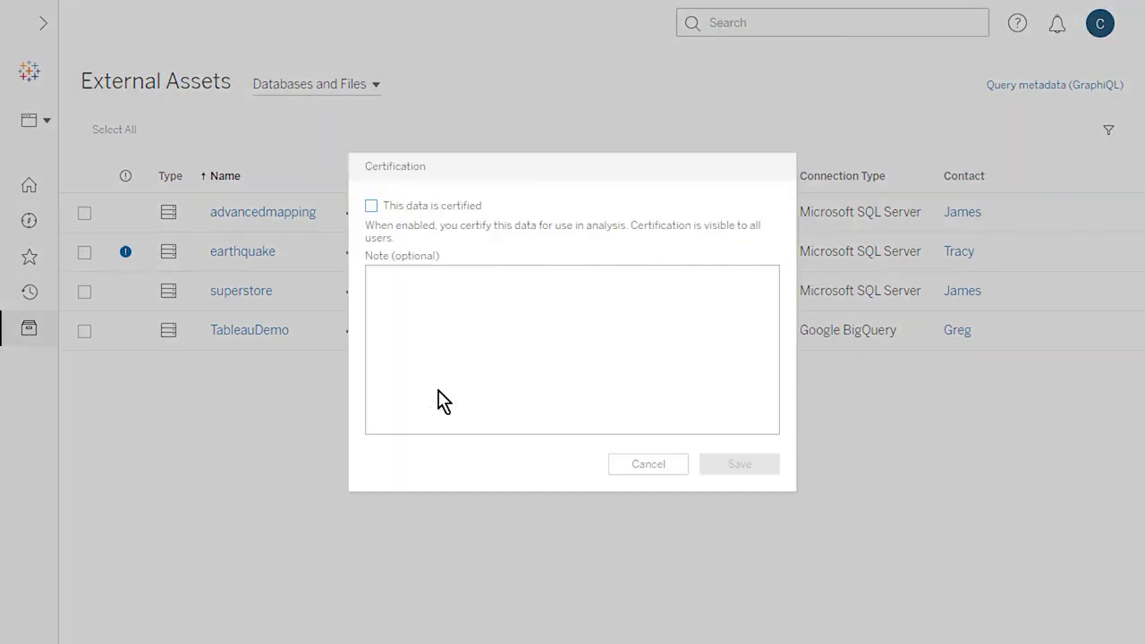
pyautogui.click(372, 206)
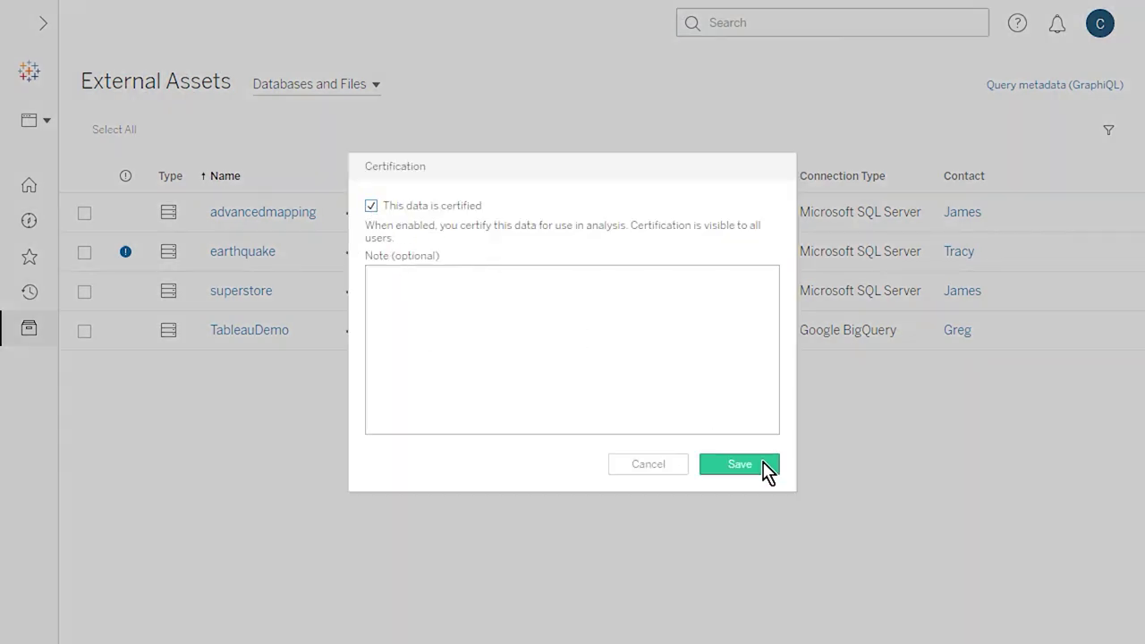
pyautogui.click(766, 469)
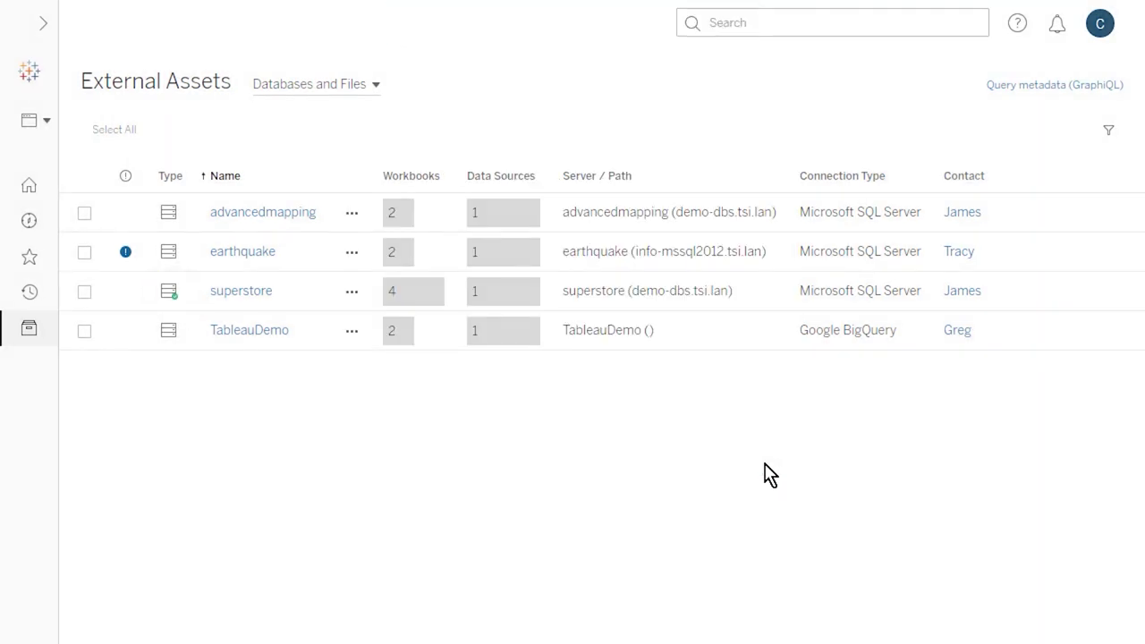
# Step: Set the superstore permissions for All Users to Viewer on both the database and its tables, and save the rule
pyautogui.click(352, 291)
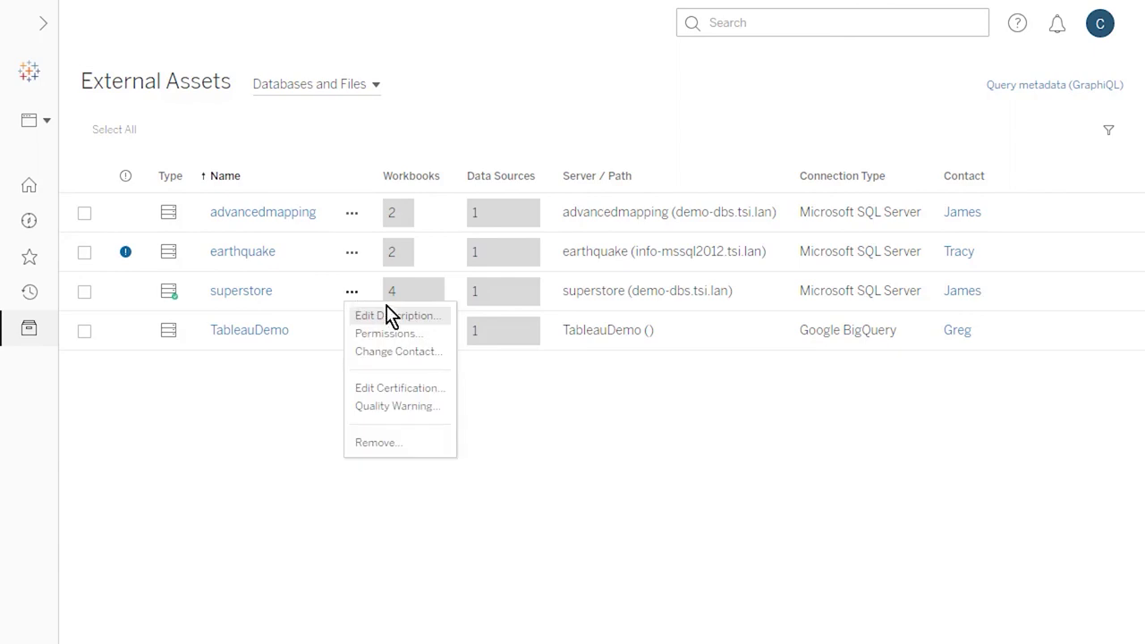
pyautogui.click(424, 333)
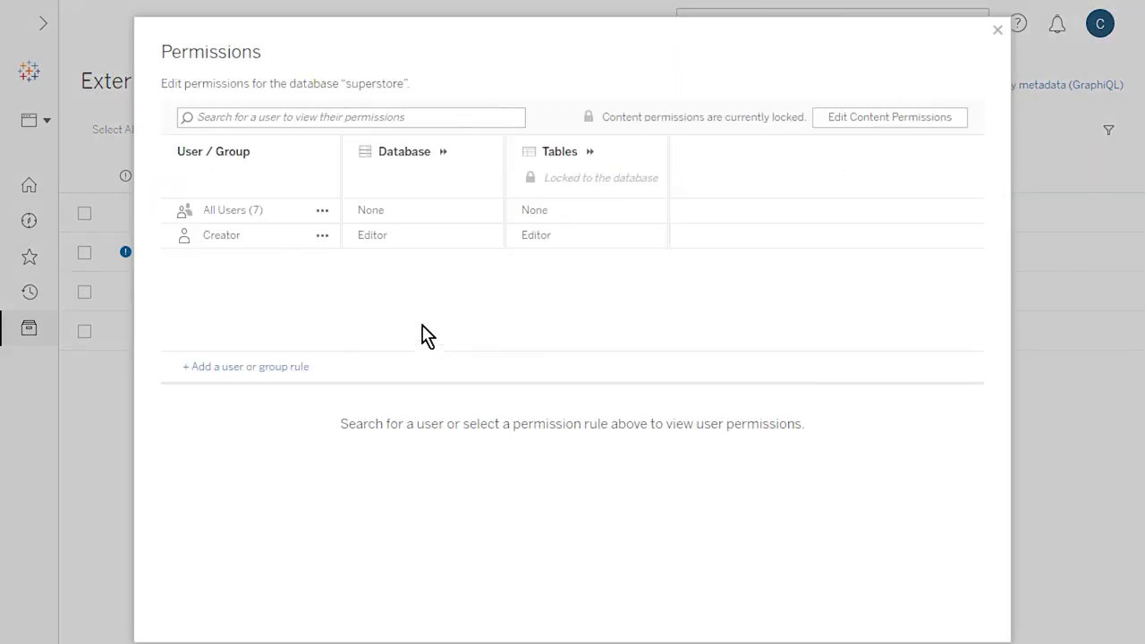
pyautogui.click(322, 211)
pyautogui.click(354, 237)
pyautogui.click(491, 211)
pyautogui.click(486, 235)
pyautogui.click(655, 211)
pyautogui.click(637, 237)
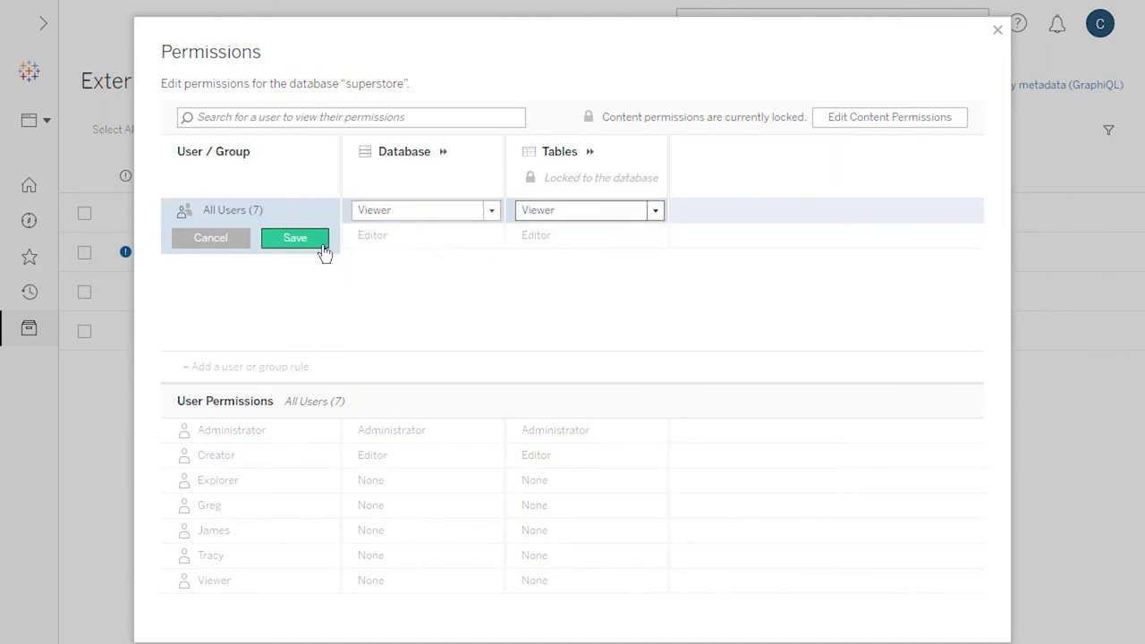
pyautogui.click(320, 240)
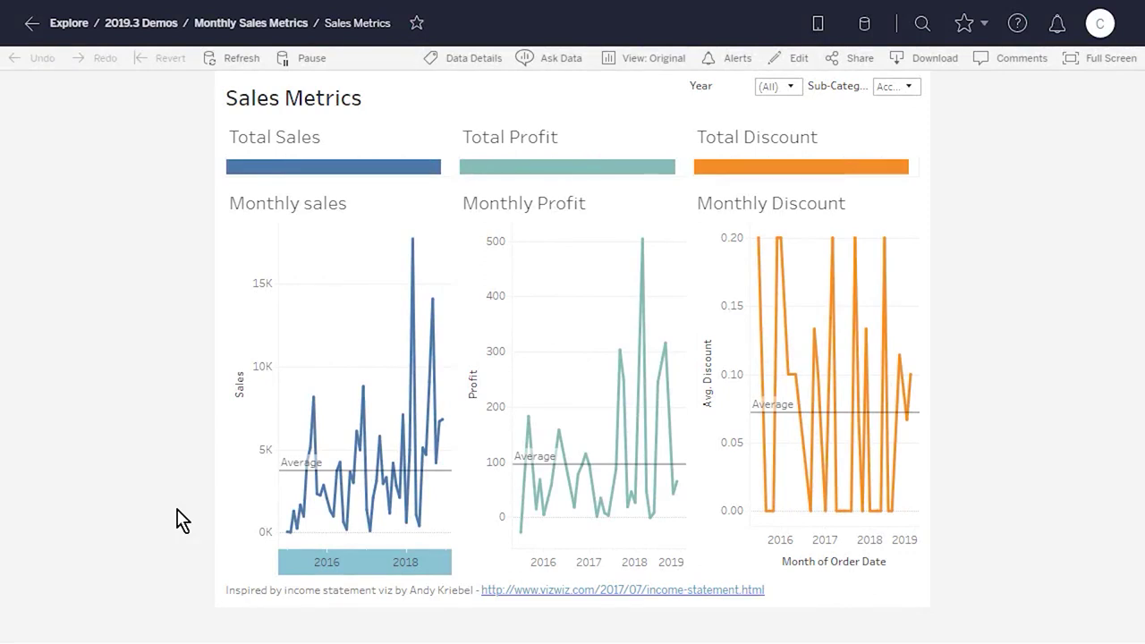
# Step: Show the data details of the Sales Metrics dashboard
pyautogui.click(460, 61)
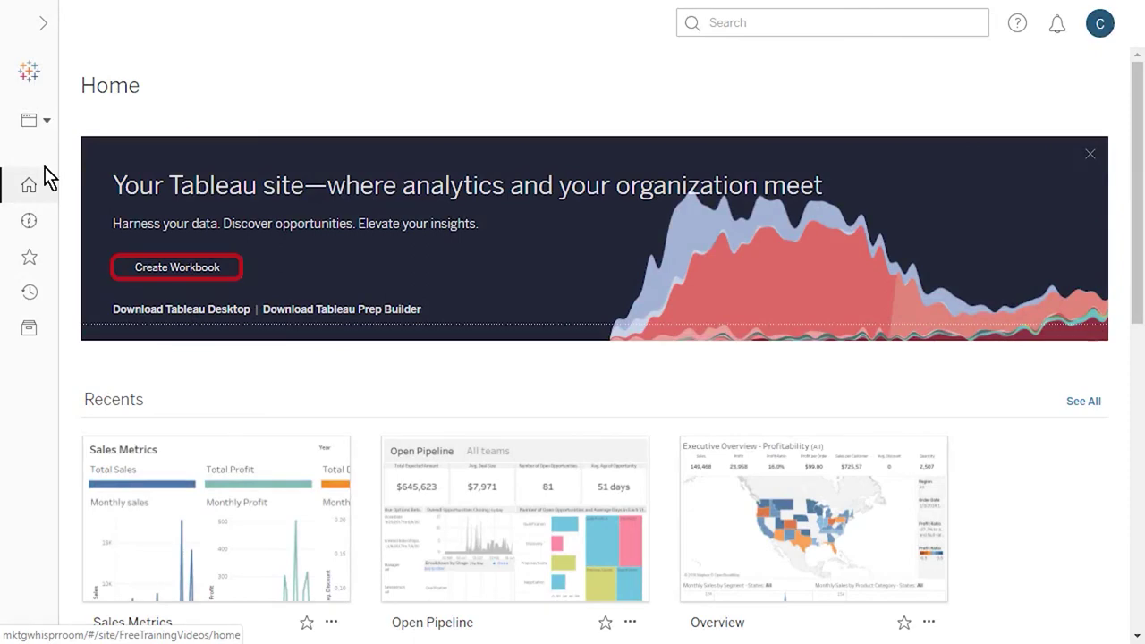
# Step: Create a new workbook from Home and browse the site's databases and files, and its tables, as content to connect to
pyautogui.click(130, 268)
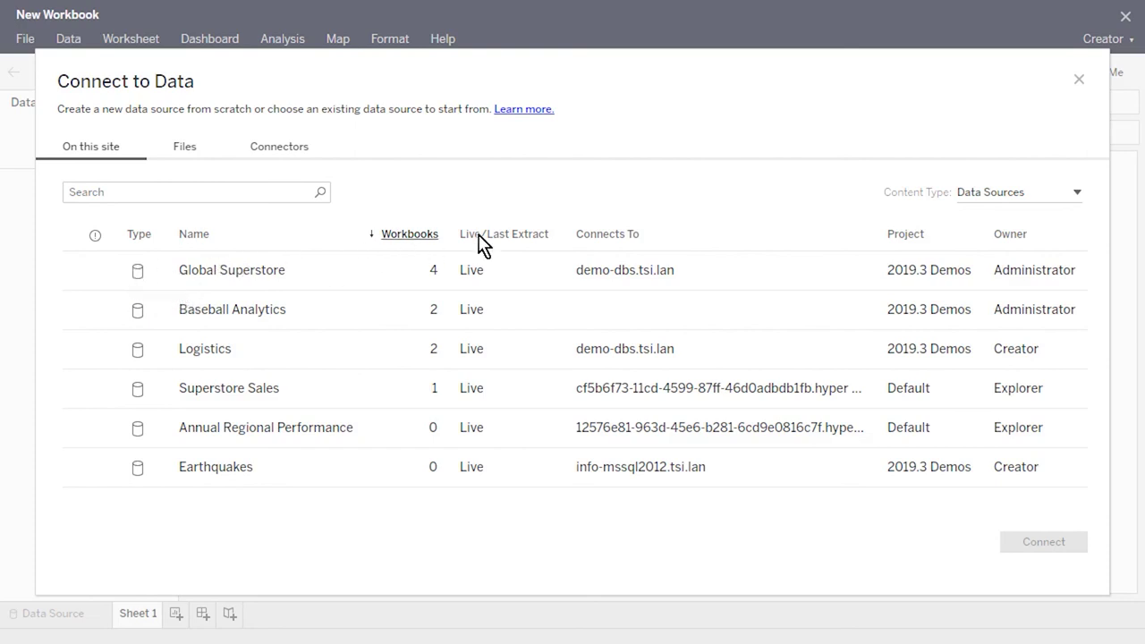
pyautogui.click(1077, 194)
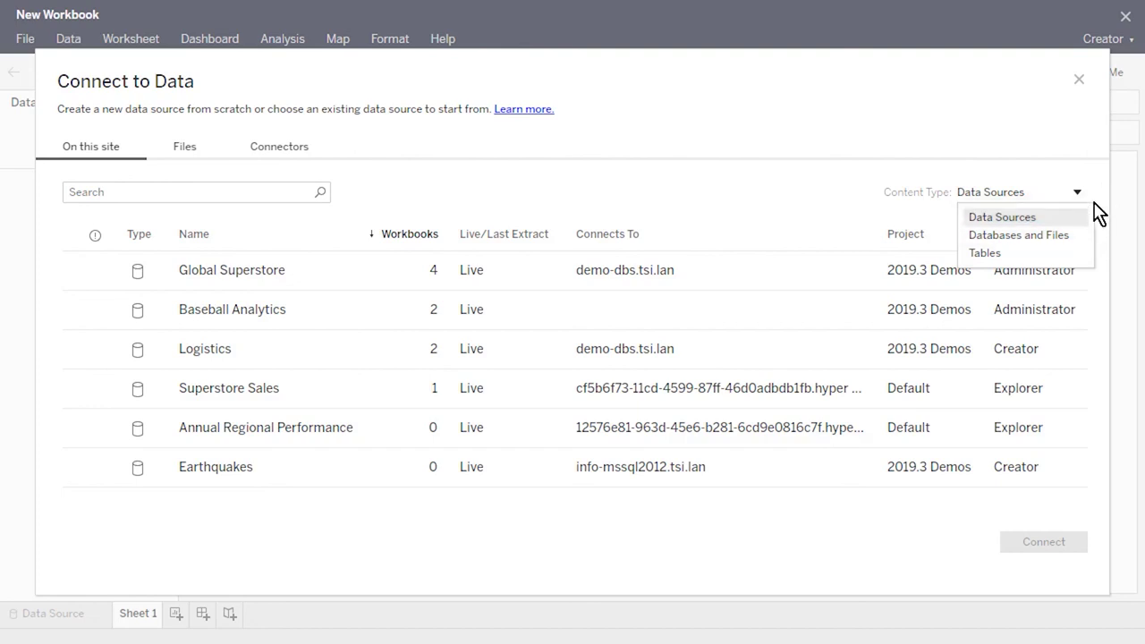
pyautogui.click(1086, 239)
pyautogui.click(1077, 194)
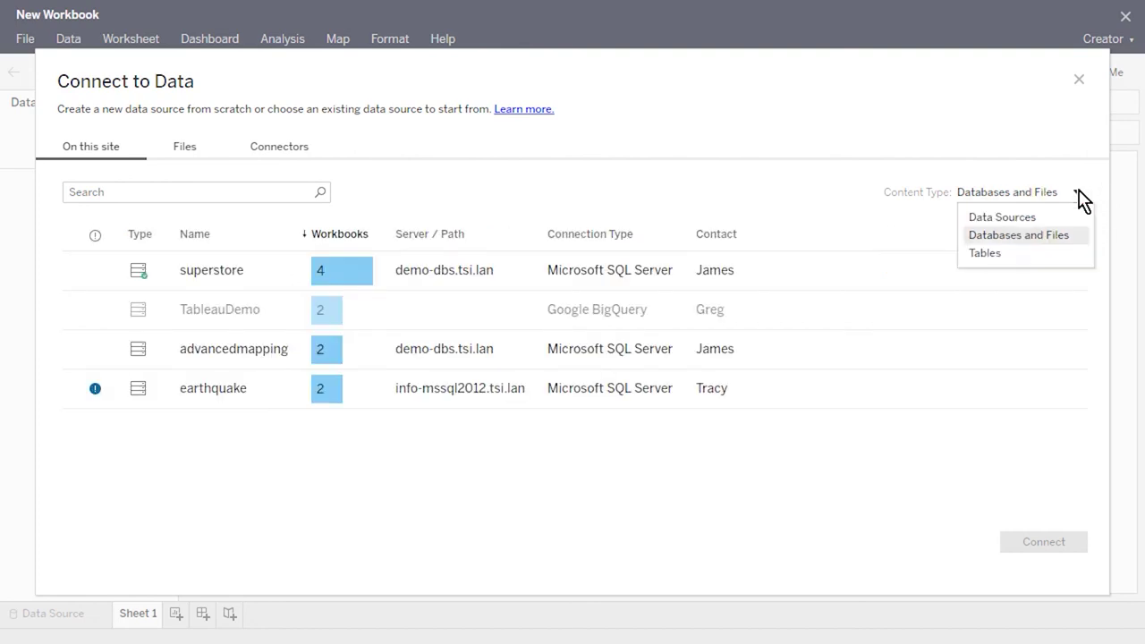
pyautogui.click(1078, 254)
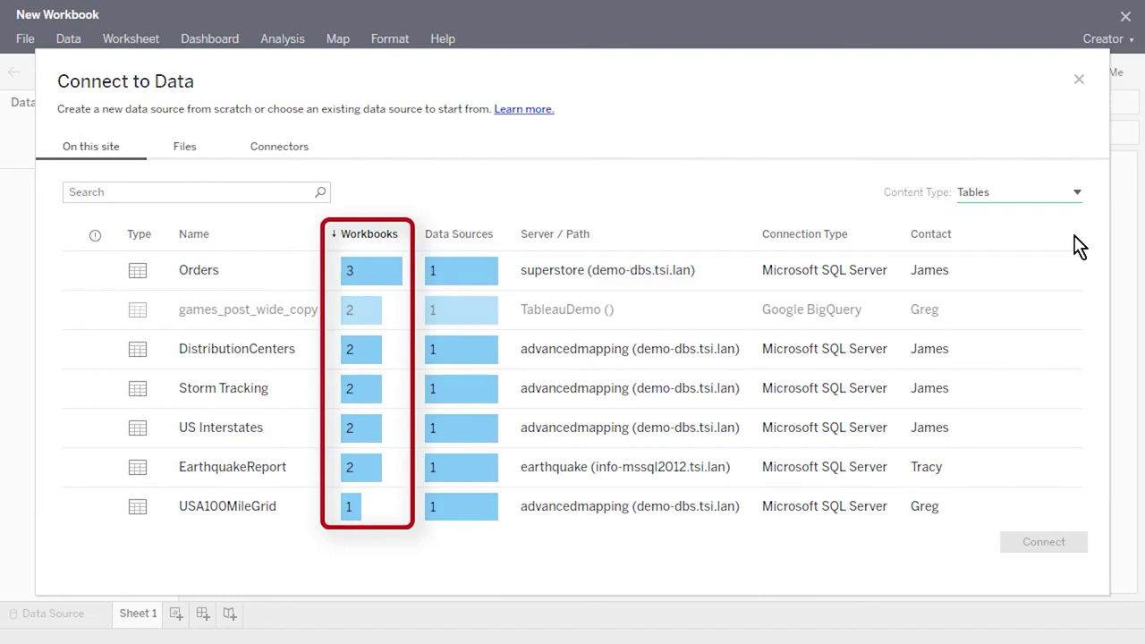
# Step: List databases and files again, inspect the quality warning on earthquake, and select the certified superstore database
pyautogui.click(1077, 192)
pyautogui.click(1077, 238)
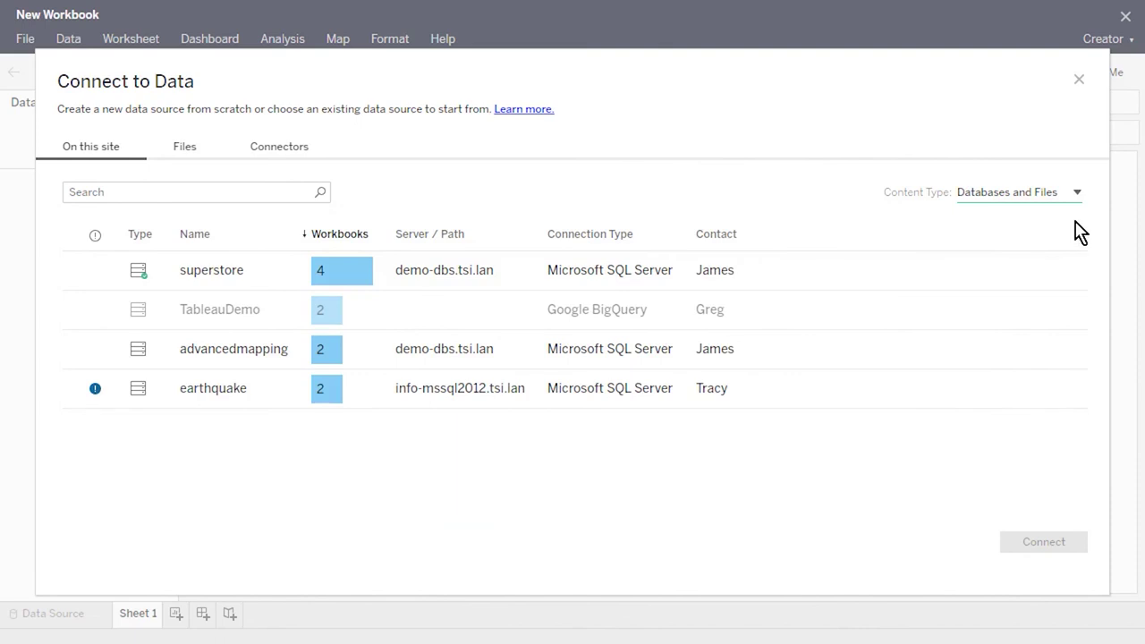
pyautogui.click(96, 398)
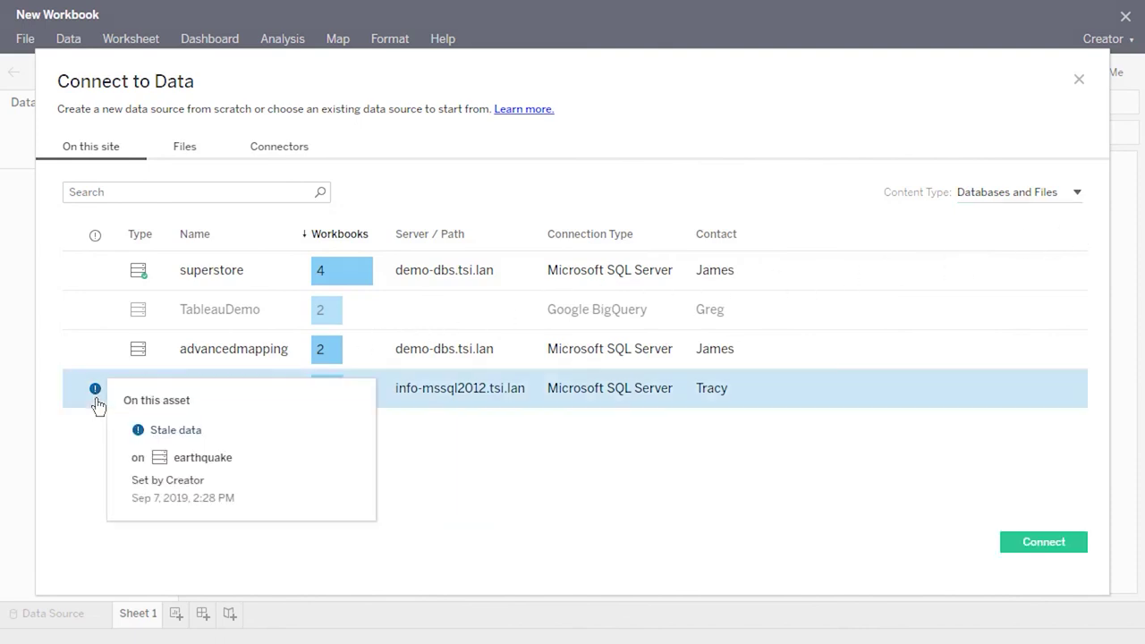
pyautogui.click(139, 292)
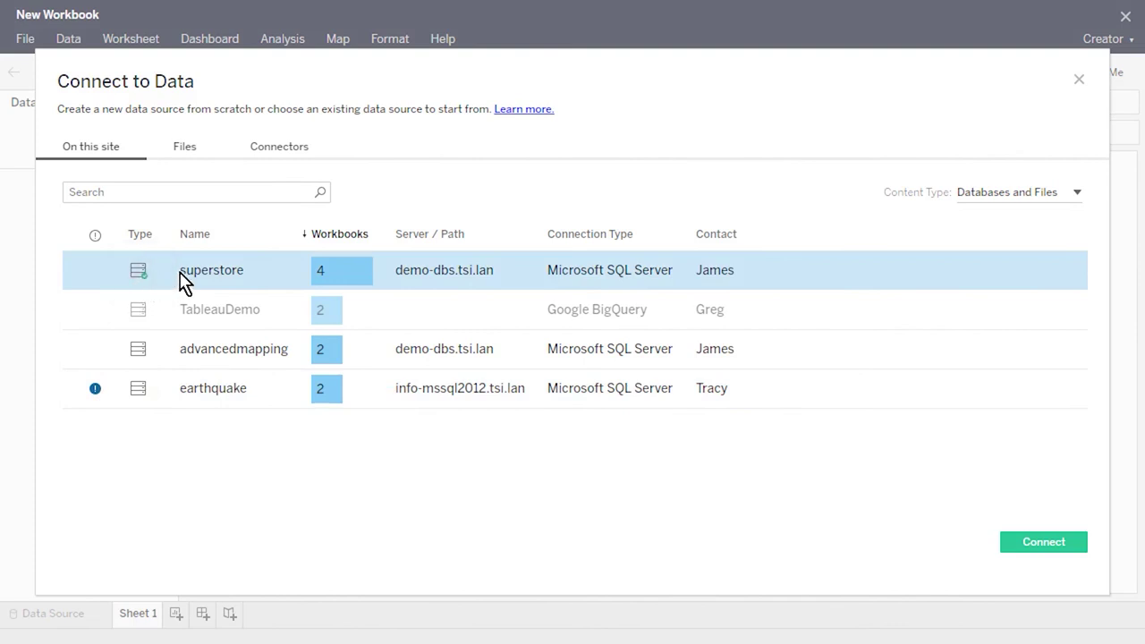
# Step: List the site's tables as the content to connect to and search them for "Category"
pyautogui.click(1077, 193)
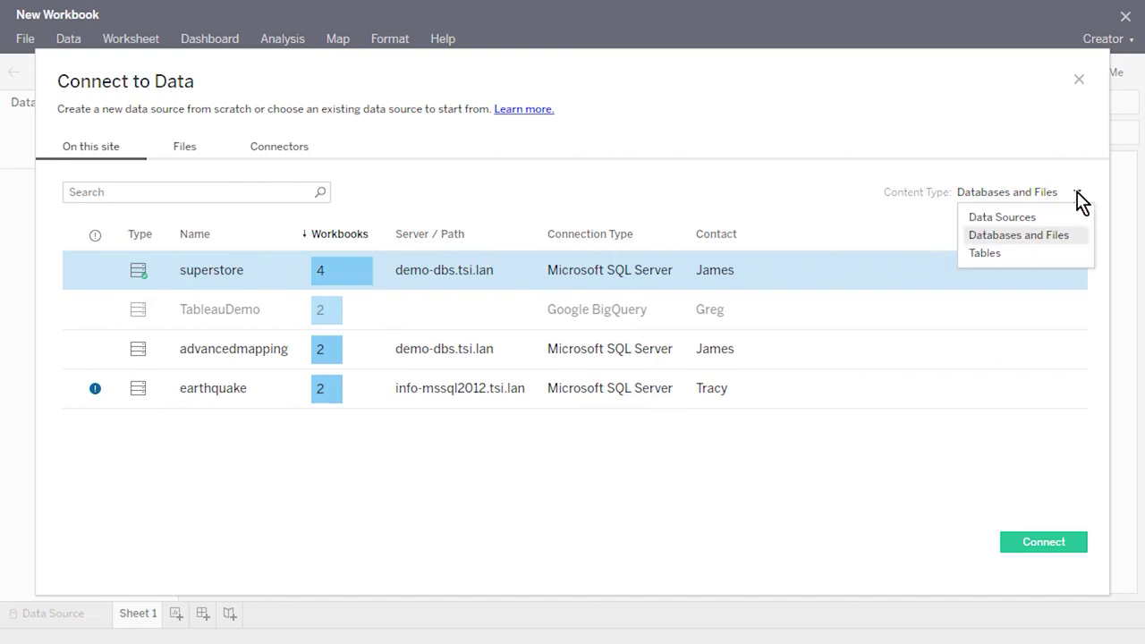
pyautogui.click(1086, 257)
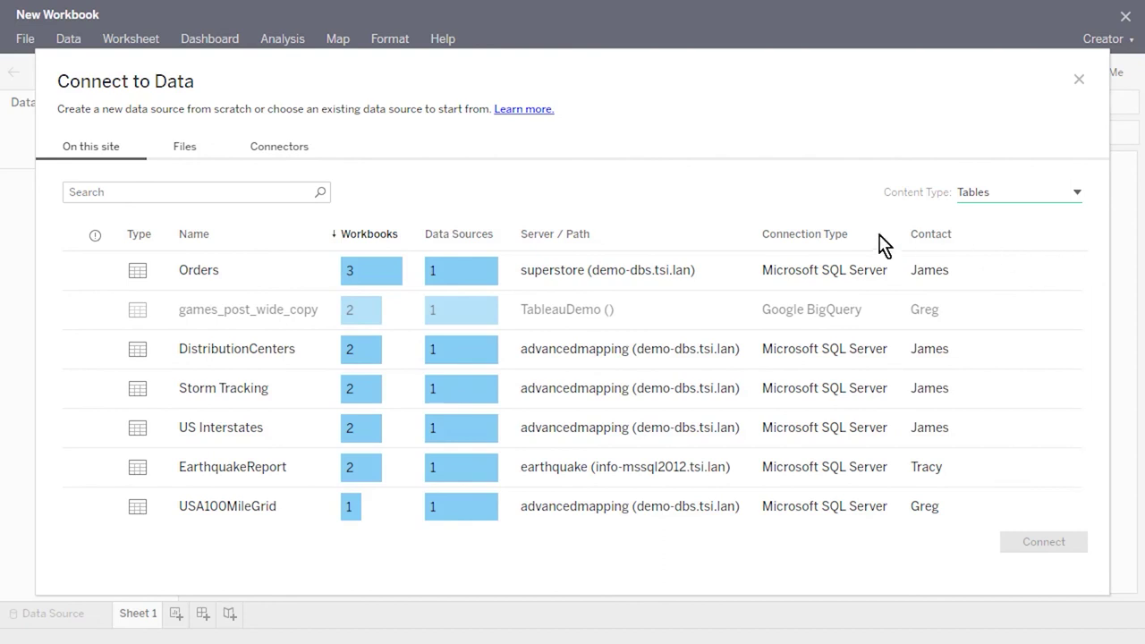
pyautogui.click(291, 192)
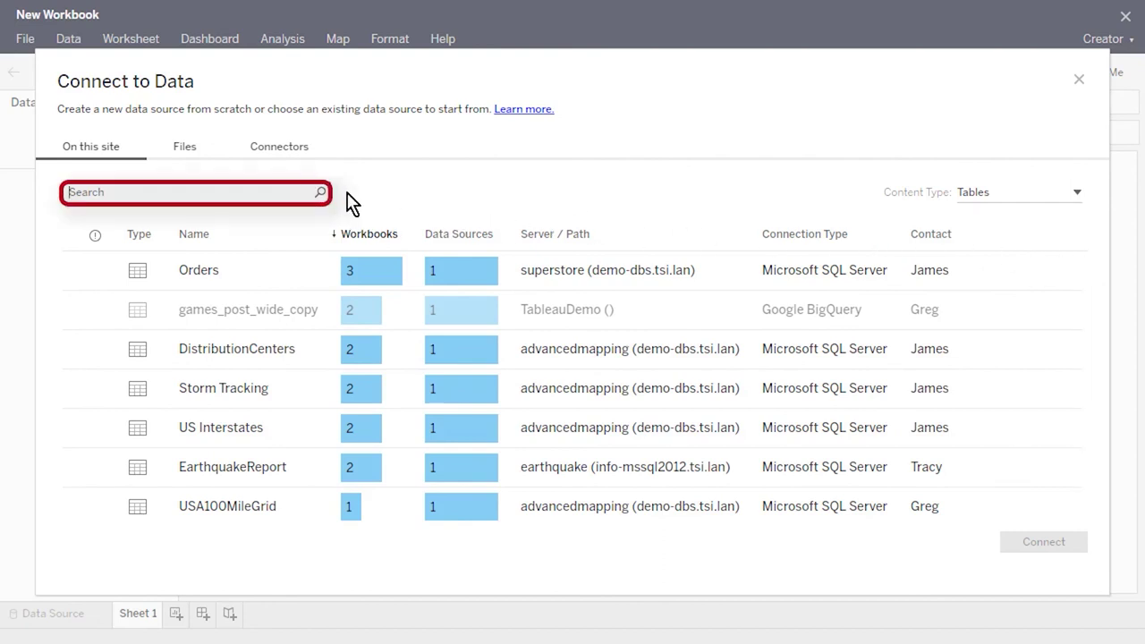
pyautogui.write('Cate')
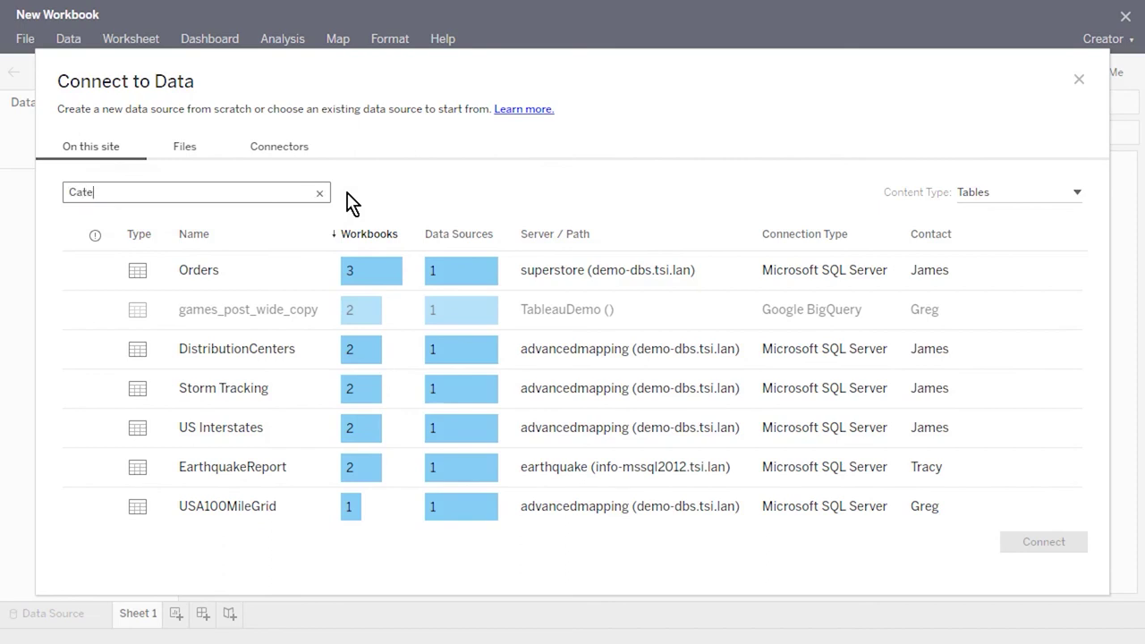
pyautogui.write('gory')
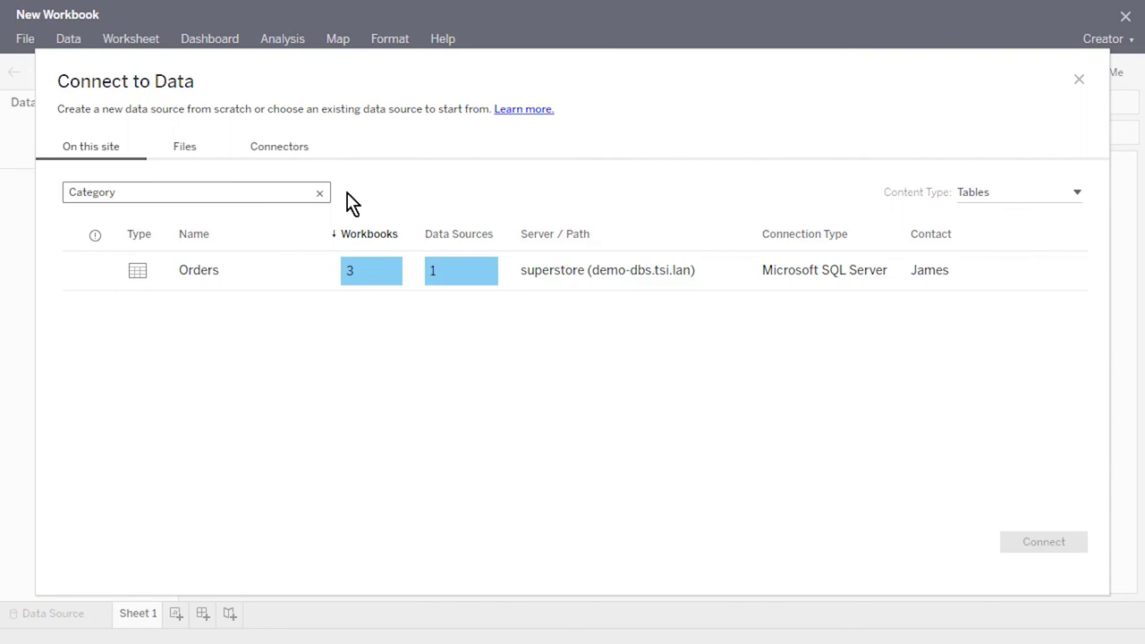
# Step: Connect to the superstore Orders table, signing in to Microsoft SQL Server with Windows Authentication
pyautogui.click(281, 265)
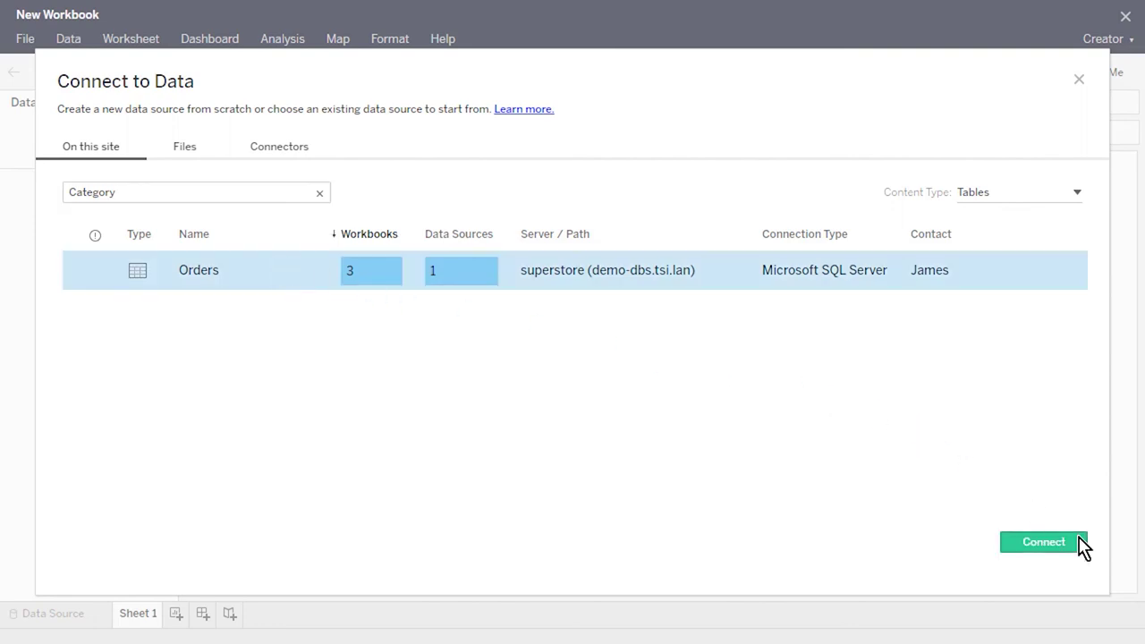
pyautogui.click(1043, 542)
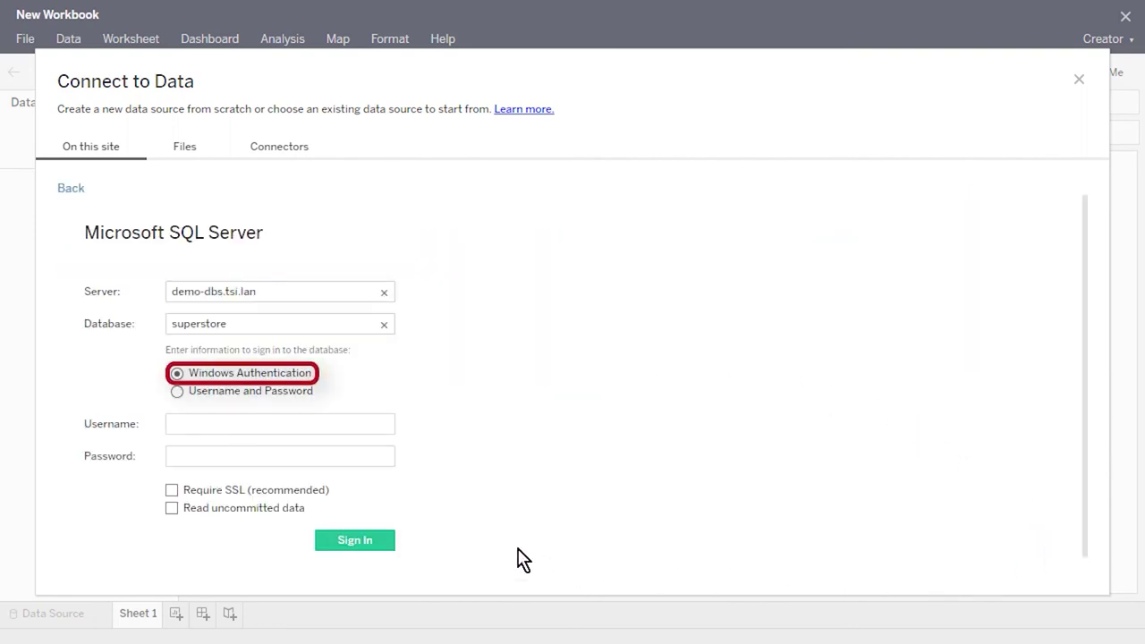
pyautogui.click(384, 548)
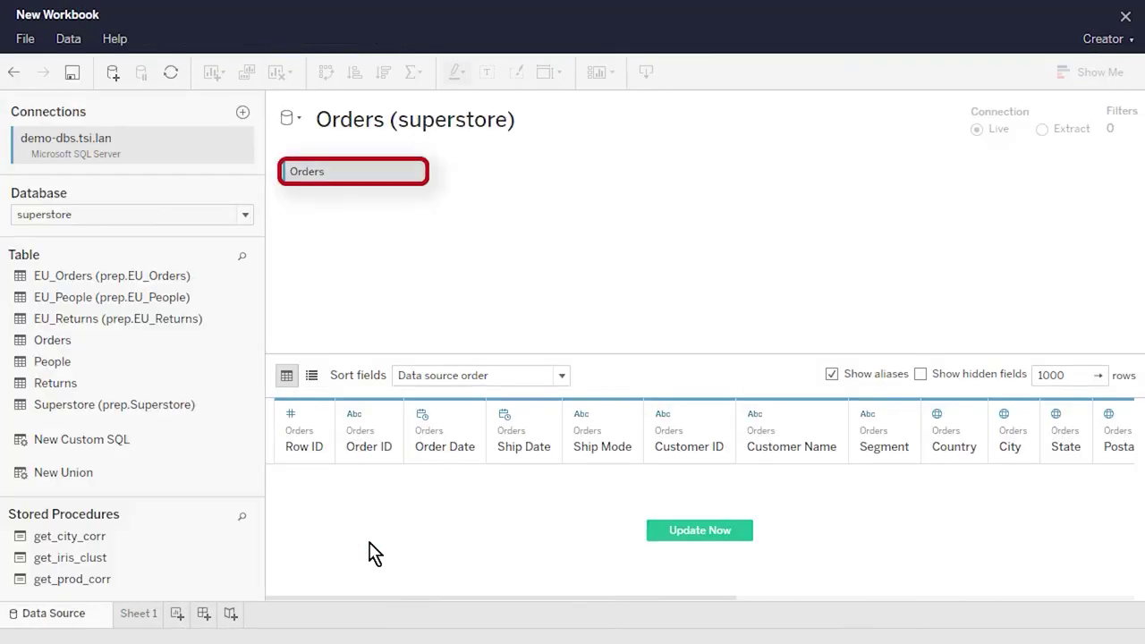
# Step: Start the view in Sheet 1 by placing the Category dimension on Rows
pyautogui.click(142, 615)
pyautogui.moveTo(87, 217); pyautogui.dragTo(487, 130)
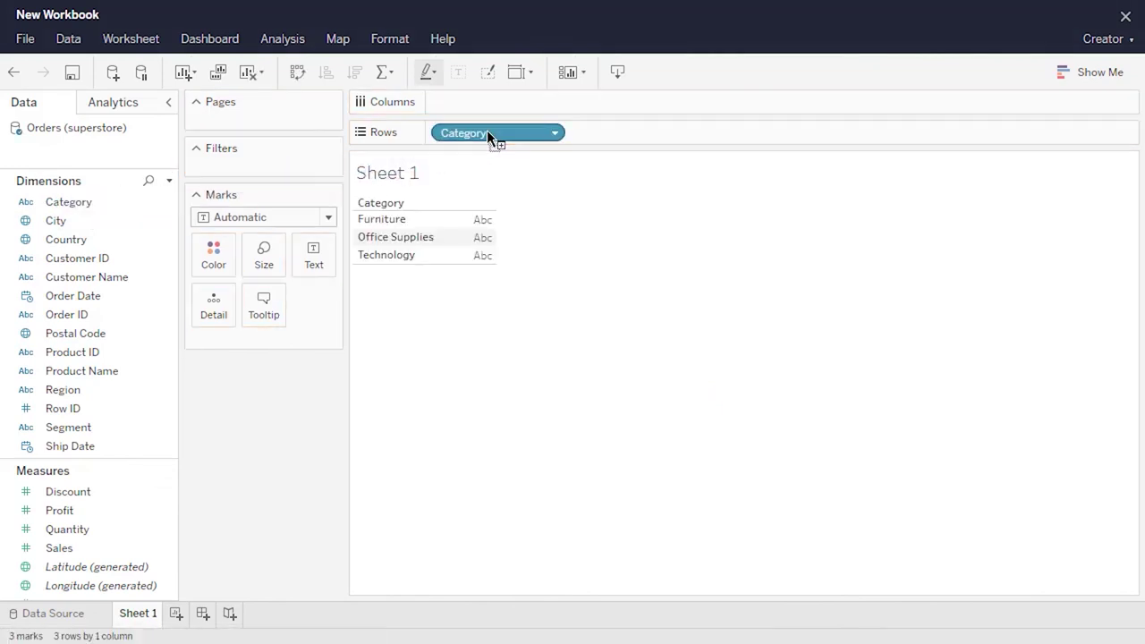